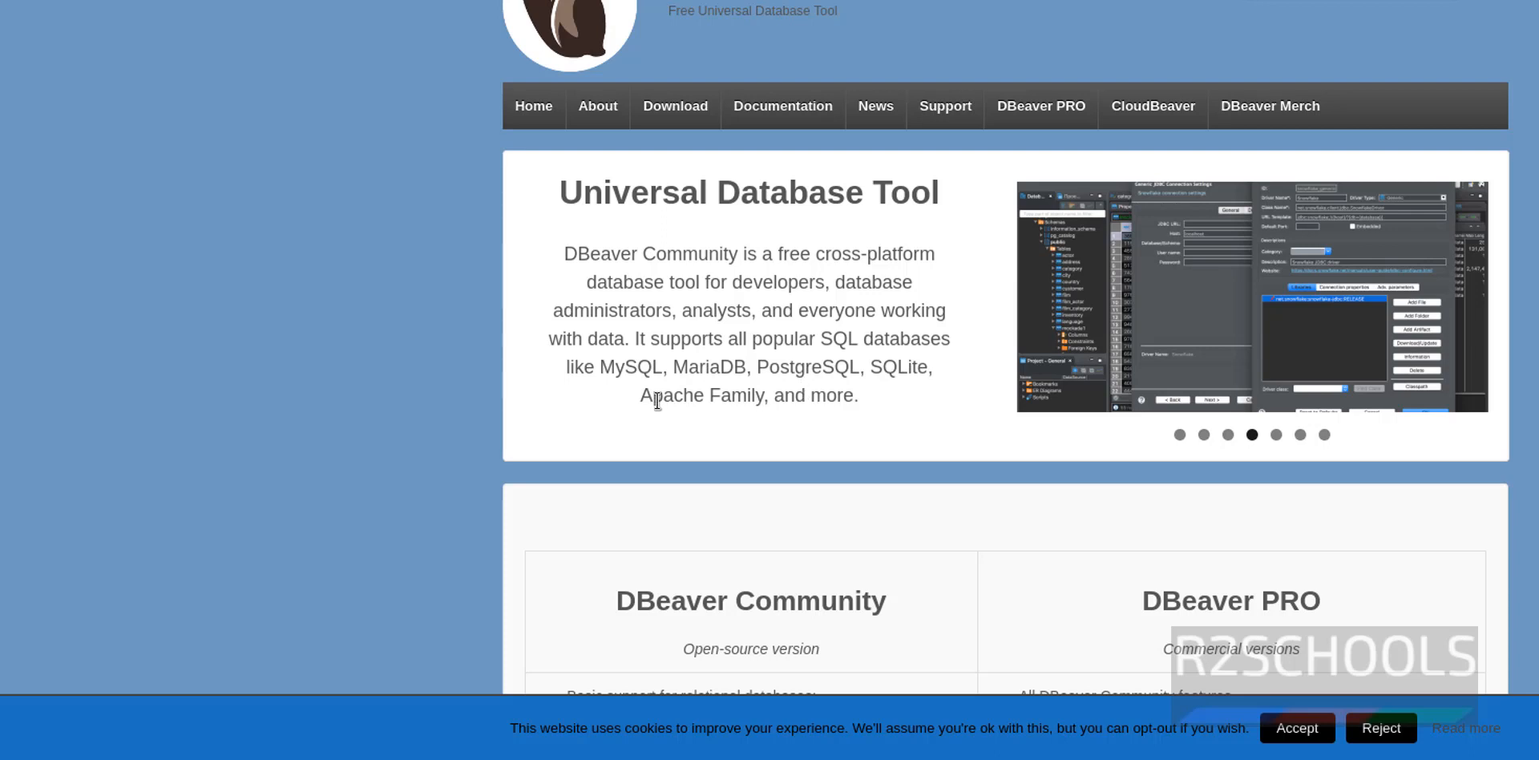
Download the DBeaver Community 23.2.0 Linux RPM installer from the DBeaver download page
click(684, 120)
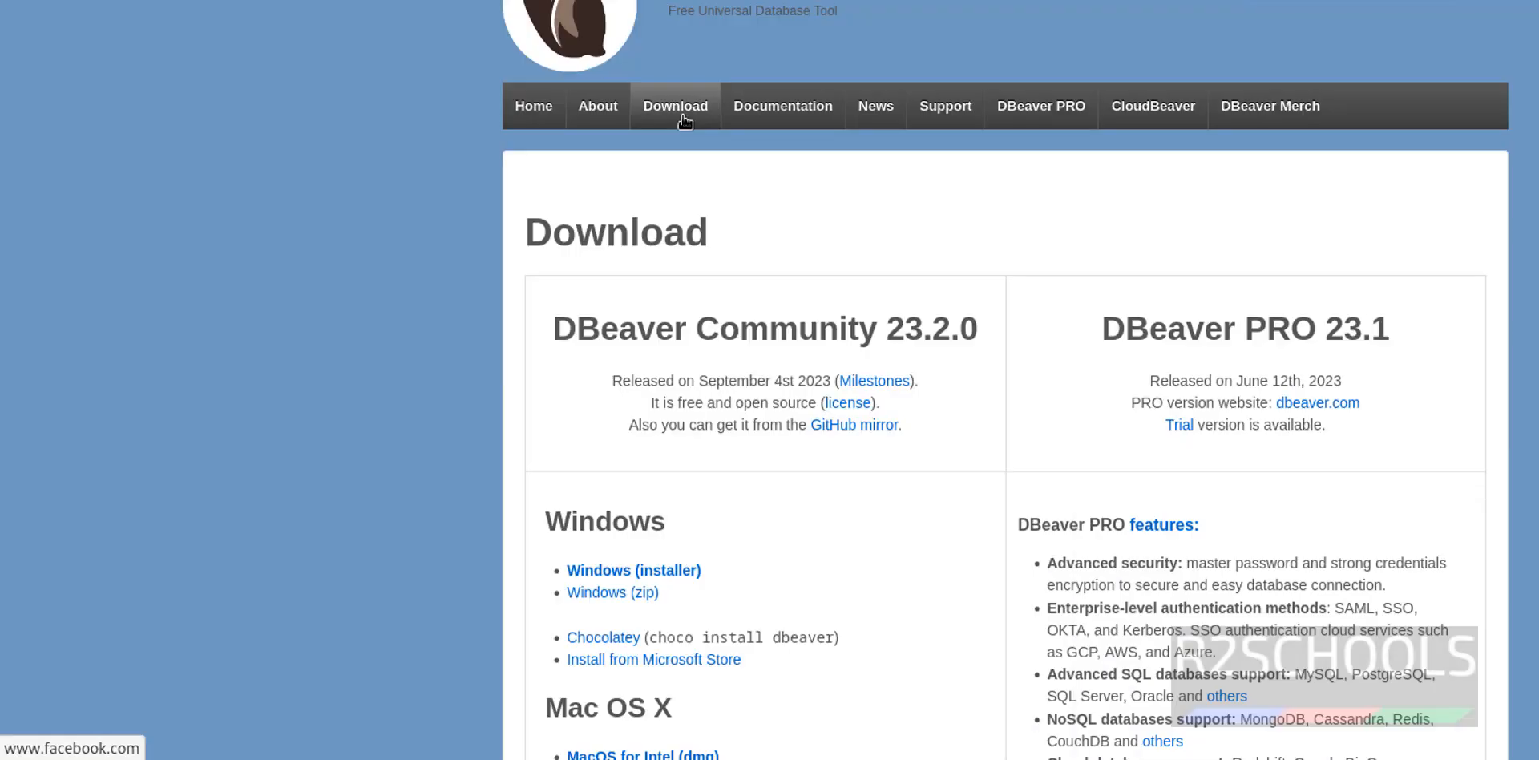
scroll(703, 241, down, 7)
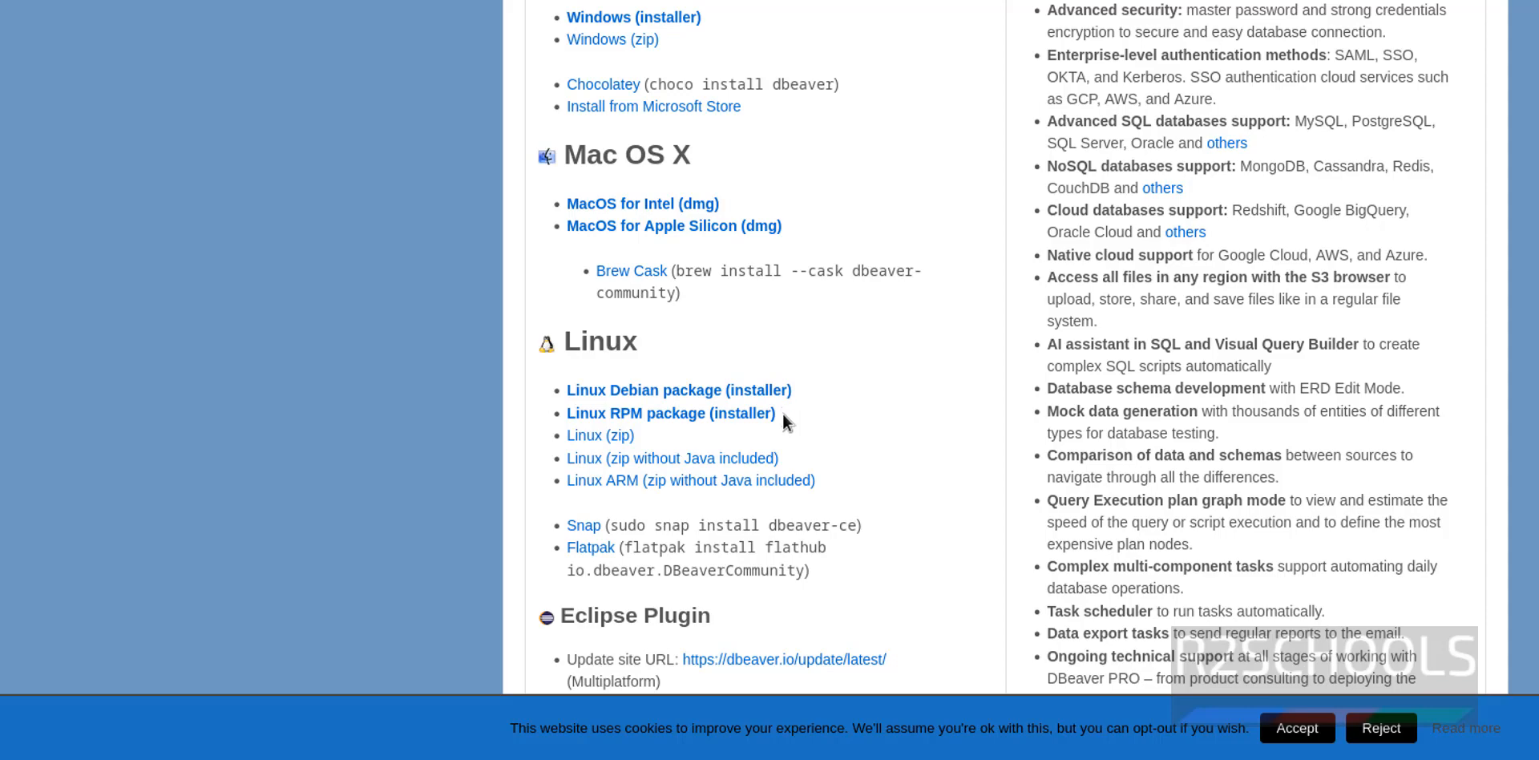
click(676, 415)
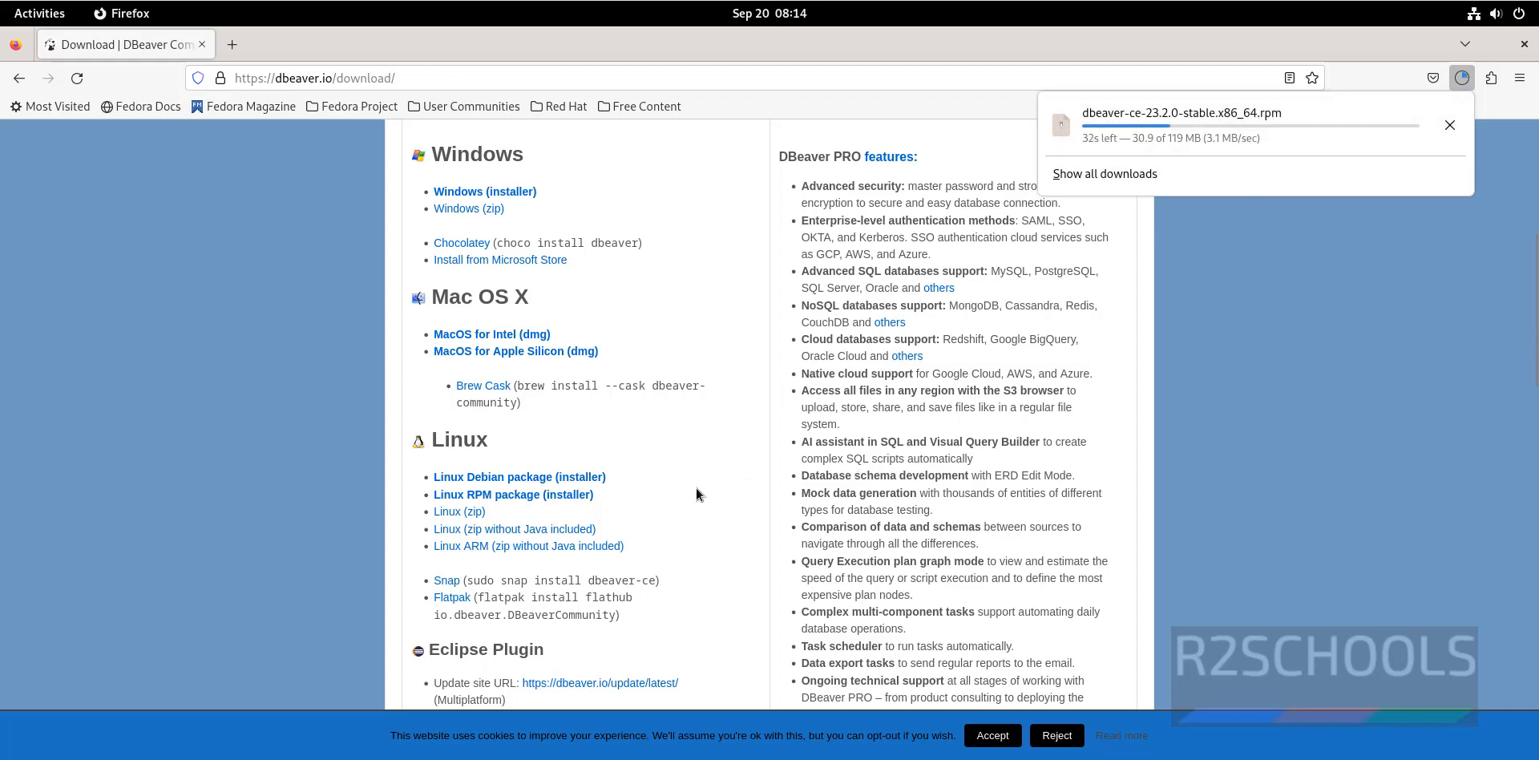
scroll(662, 504, up, 2)
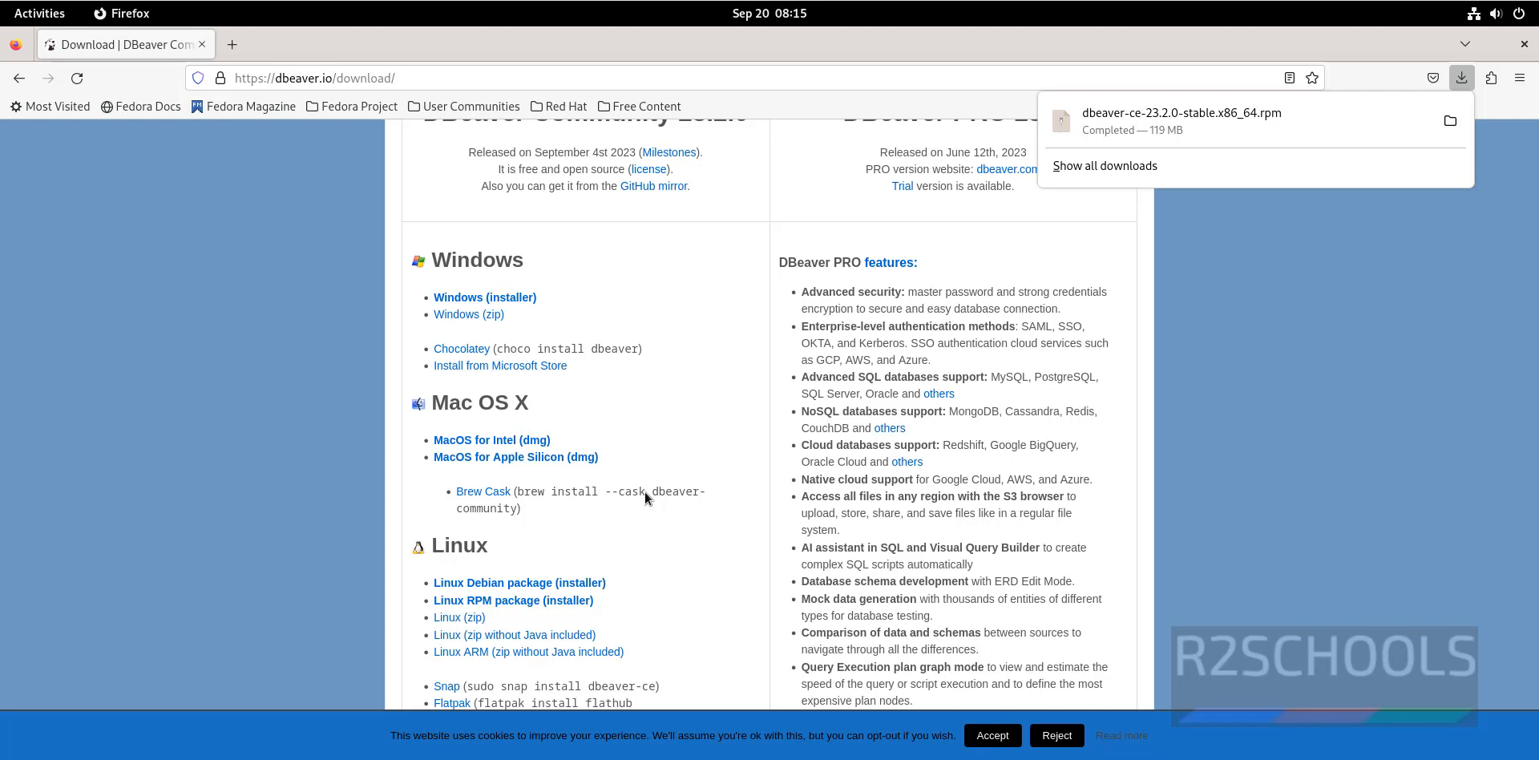
Open a terminal, move into ~/Downloads and list the downloaded files
key(ctrl+alt+t)
text(cd )
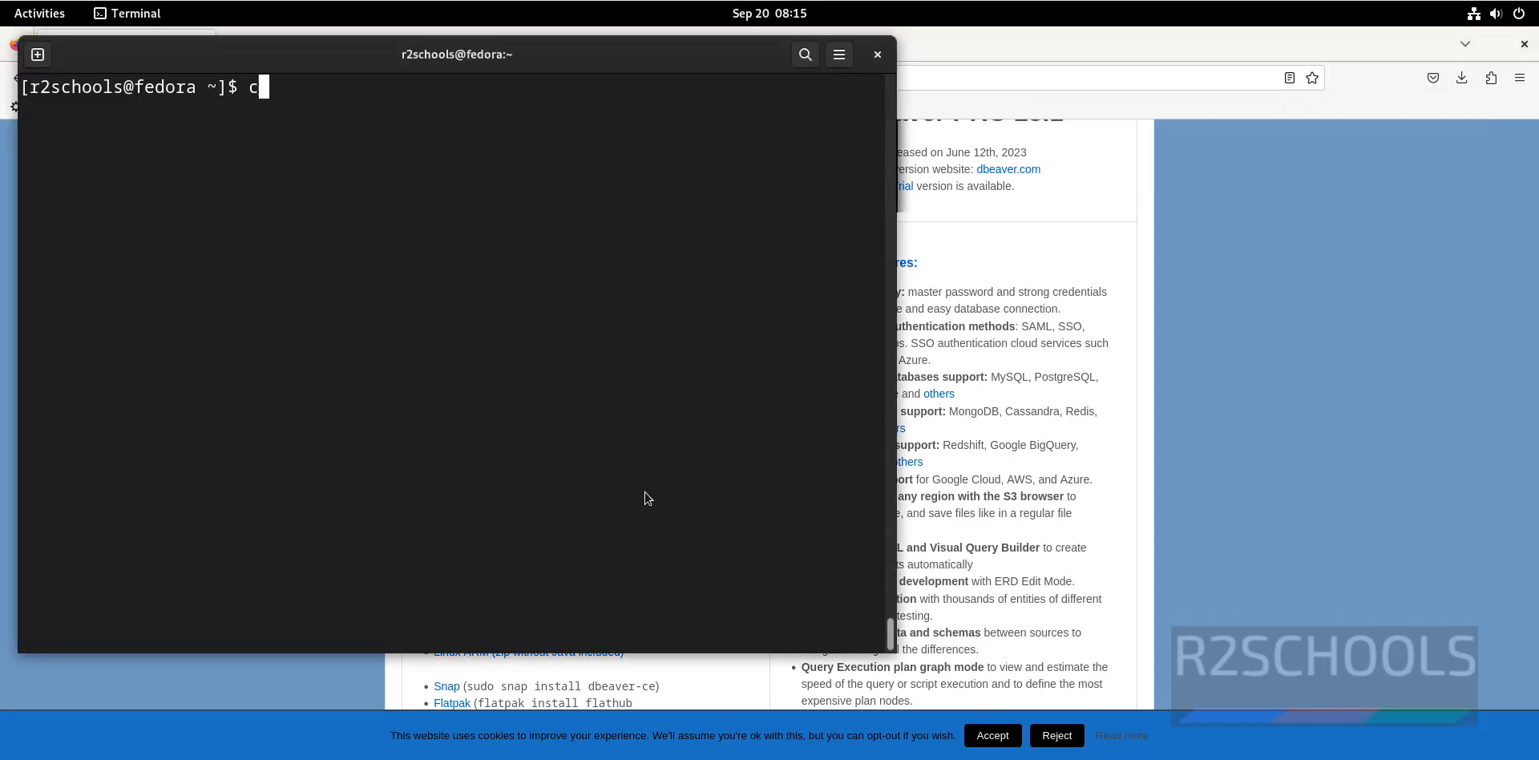
text(~)
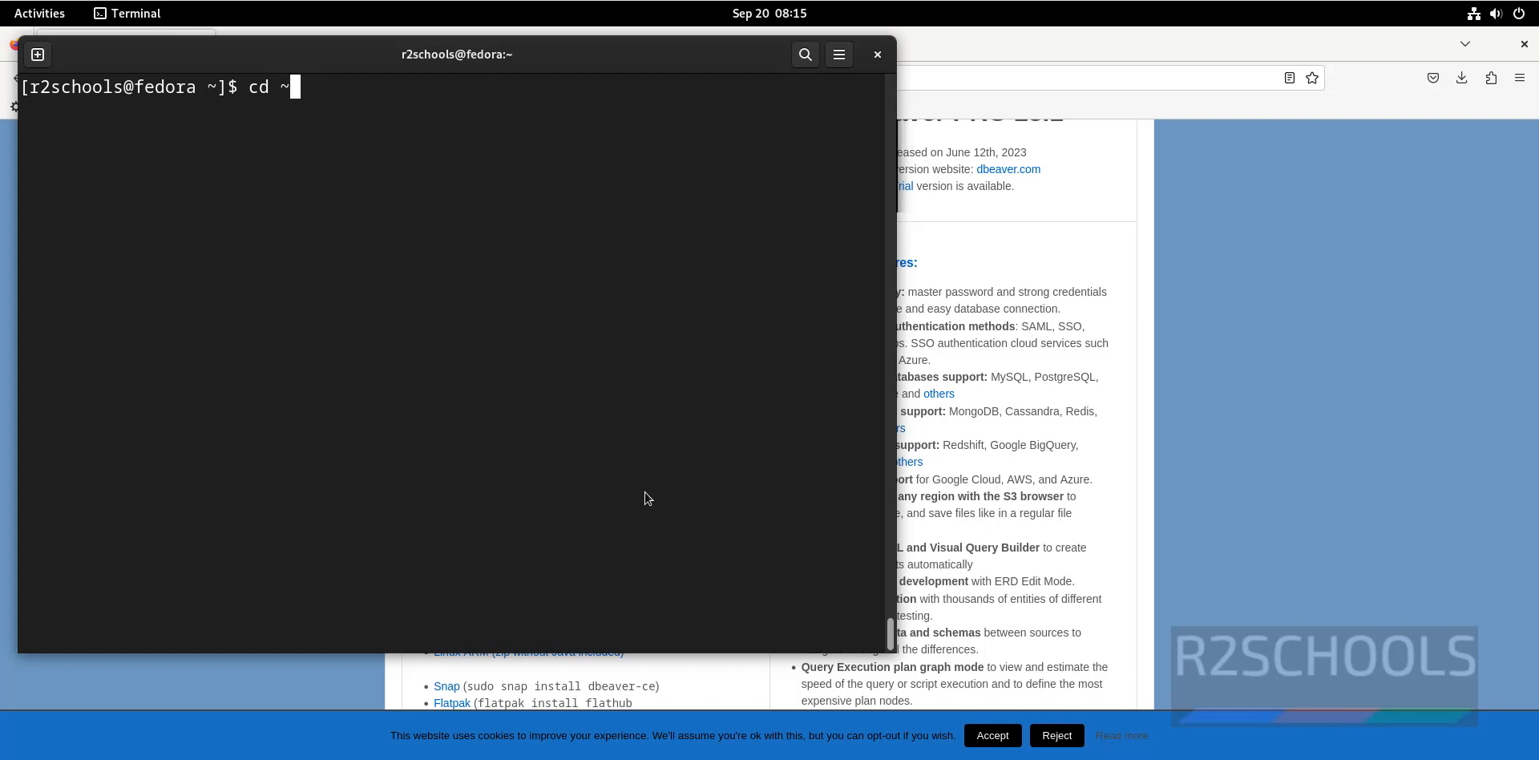
key(Return)
text(cd Down)
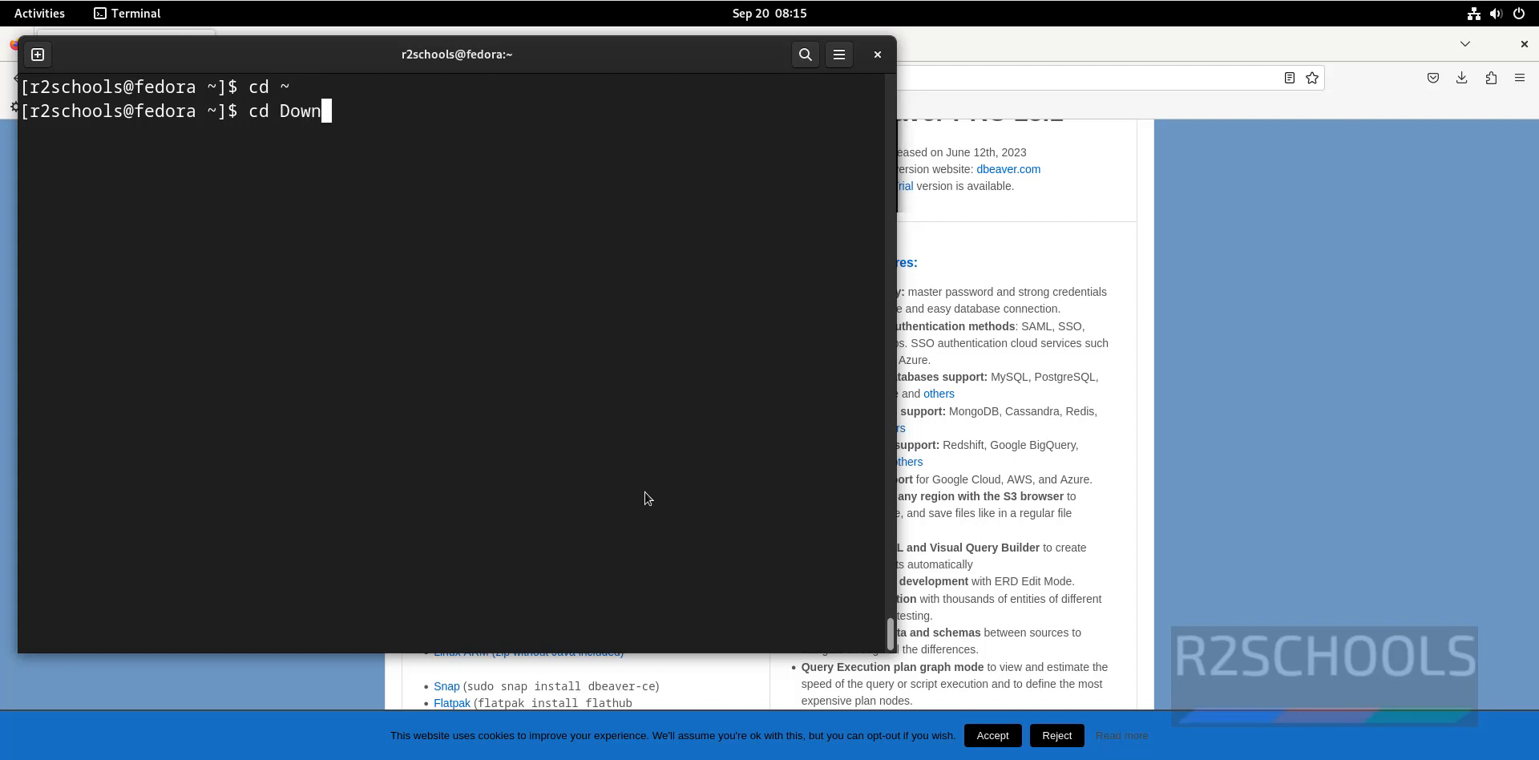
key(Tab)
key(Return)
text(ls)
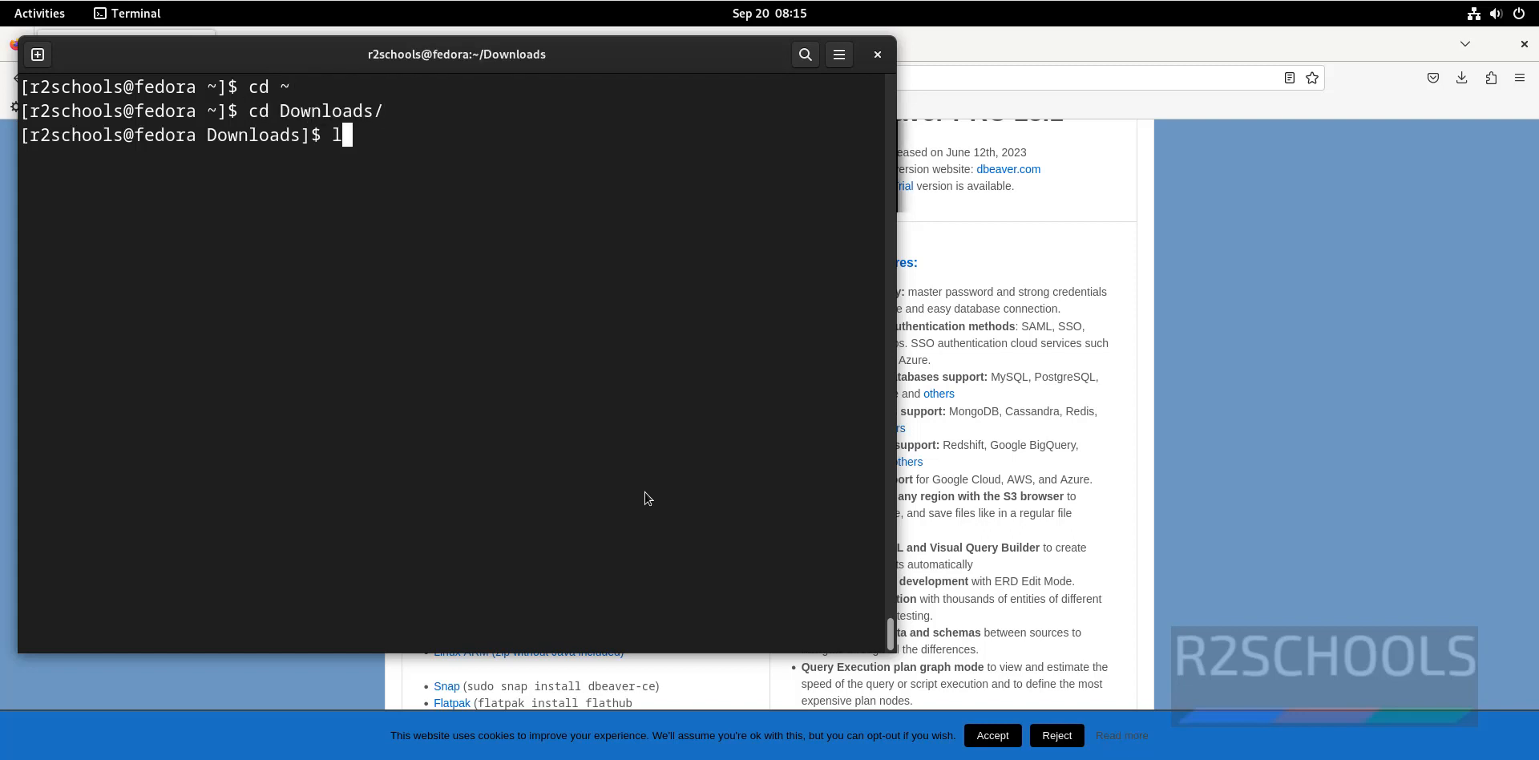
key(Return)
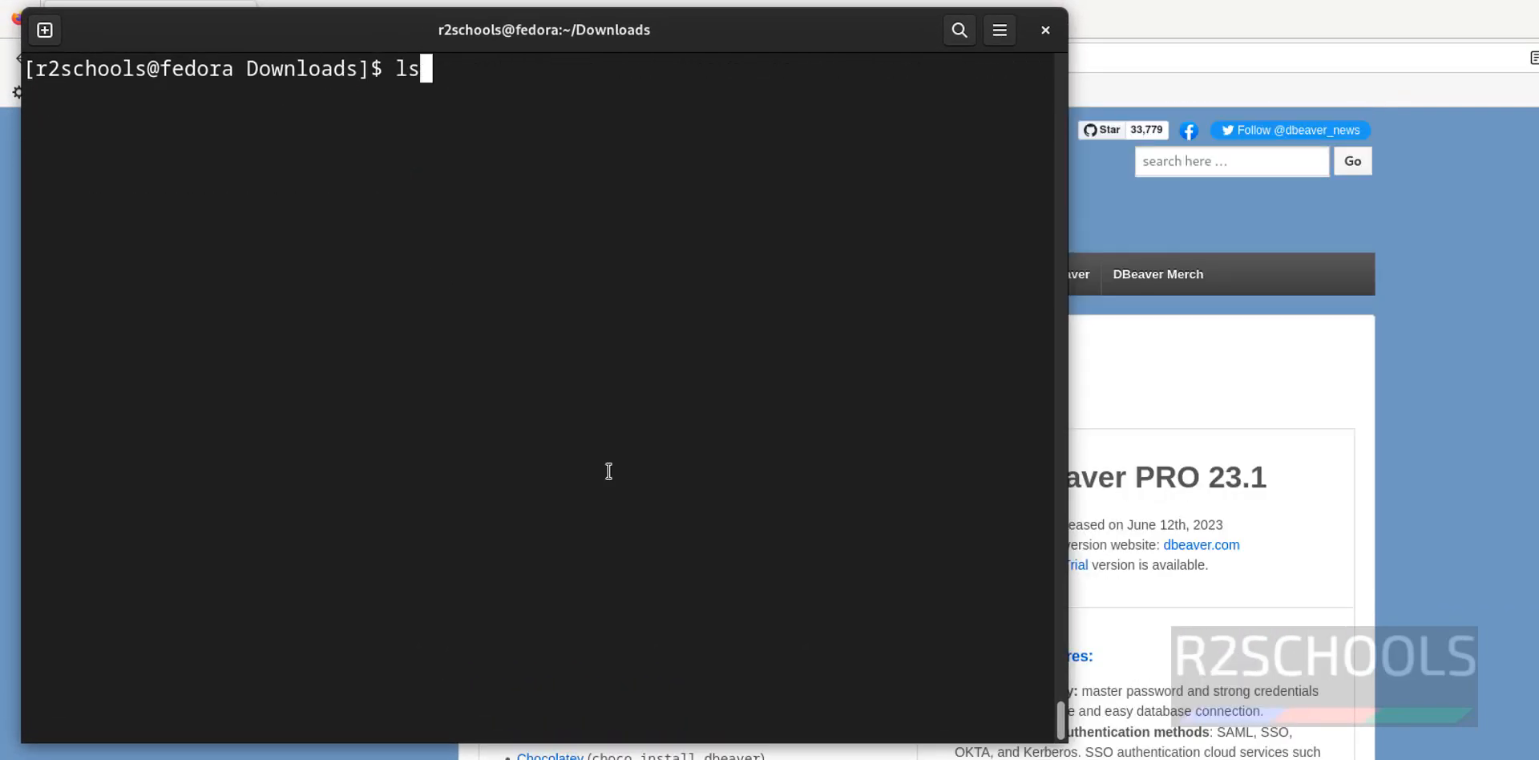
key(BackSpace)
key(BackSpace)
text(ls)
key(Return)
Install dbeaver-ce-23.2.0-stable.x86_64.rpm with sudo rpm -ivh
text(sudo)
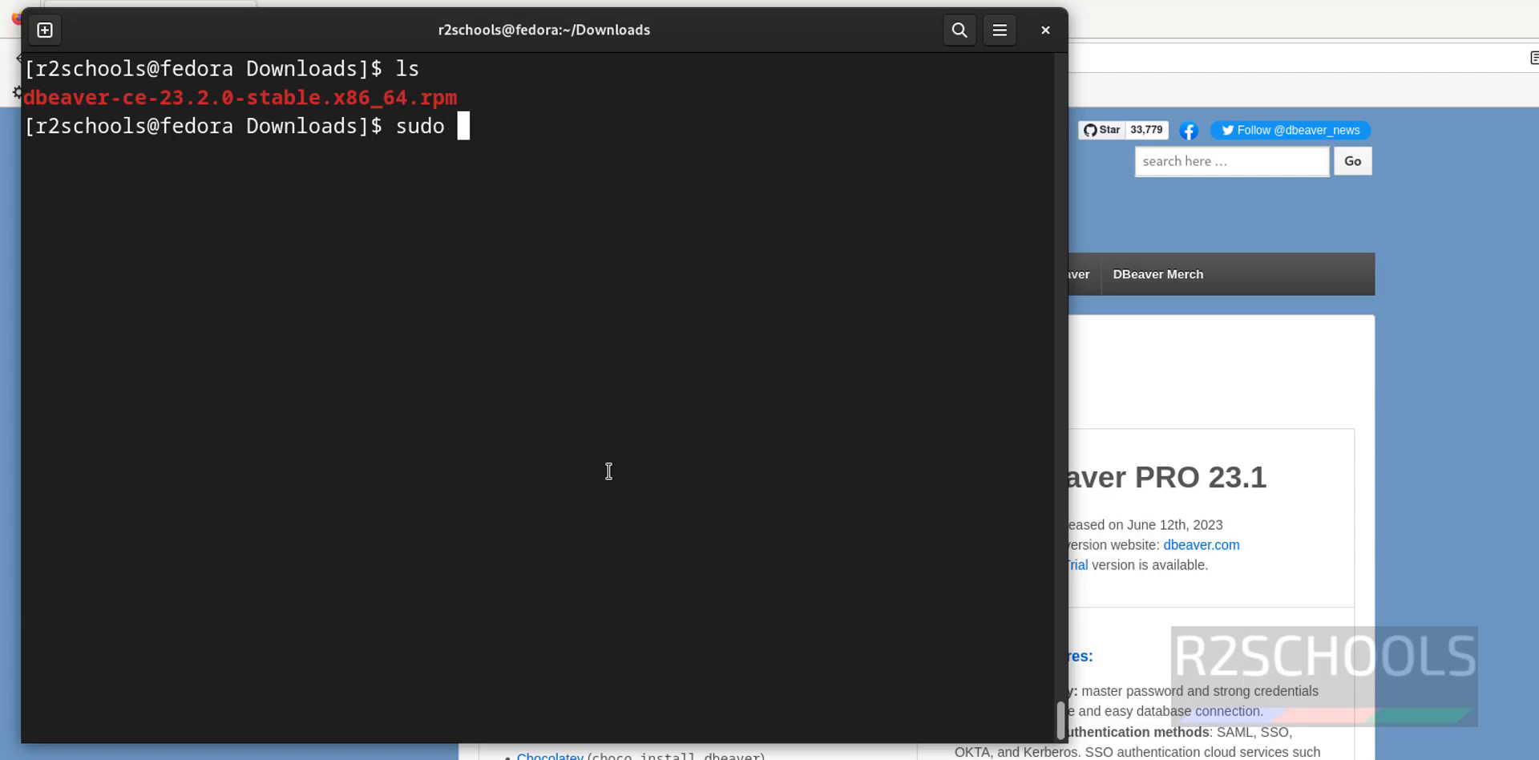
key(BackSpace)
key(ctrl+u)
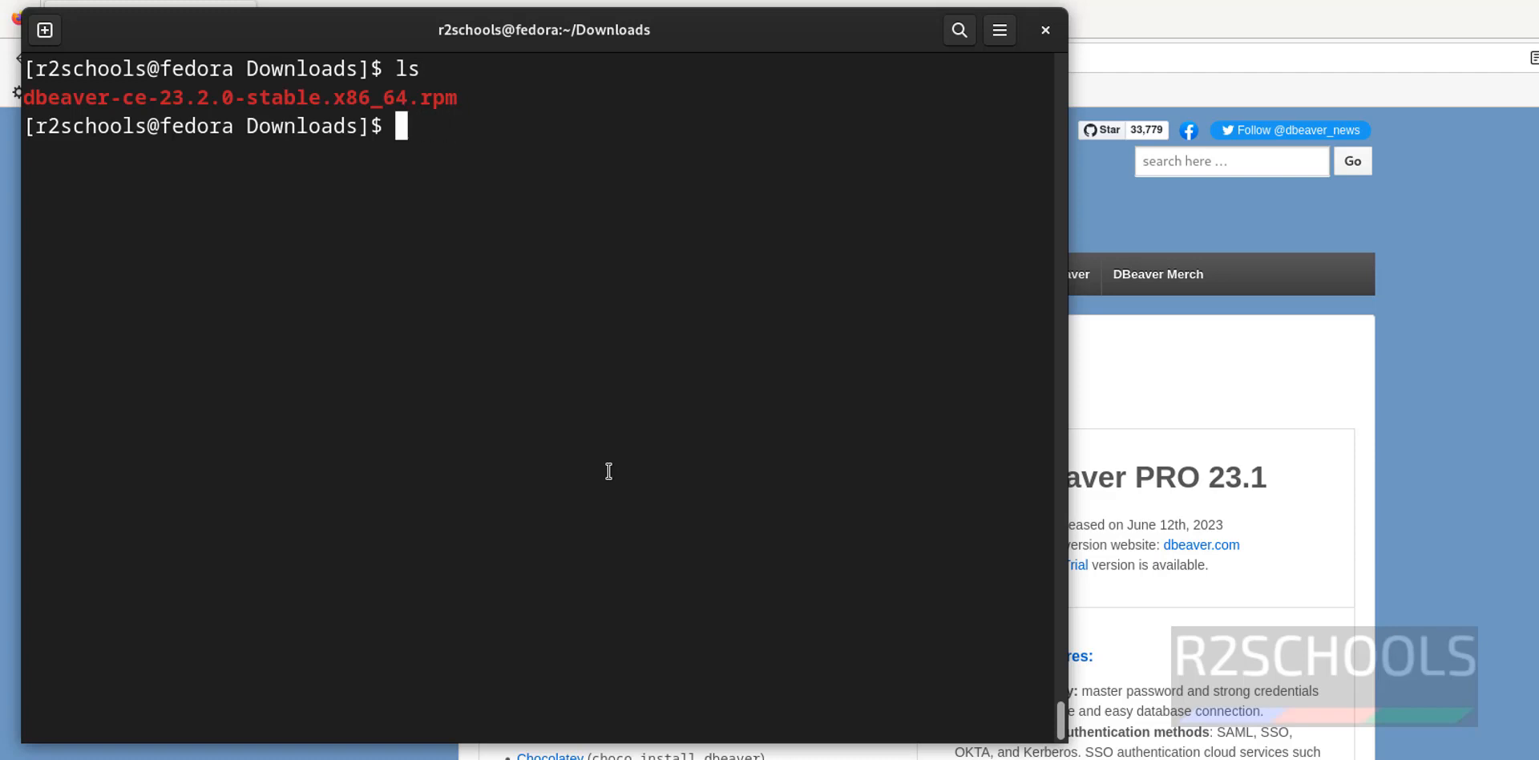
text(sudo r)
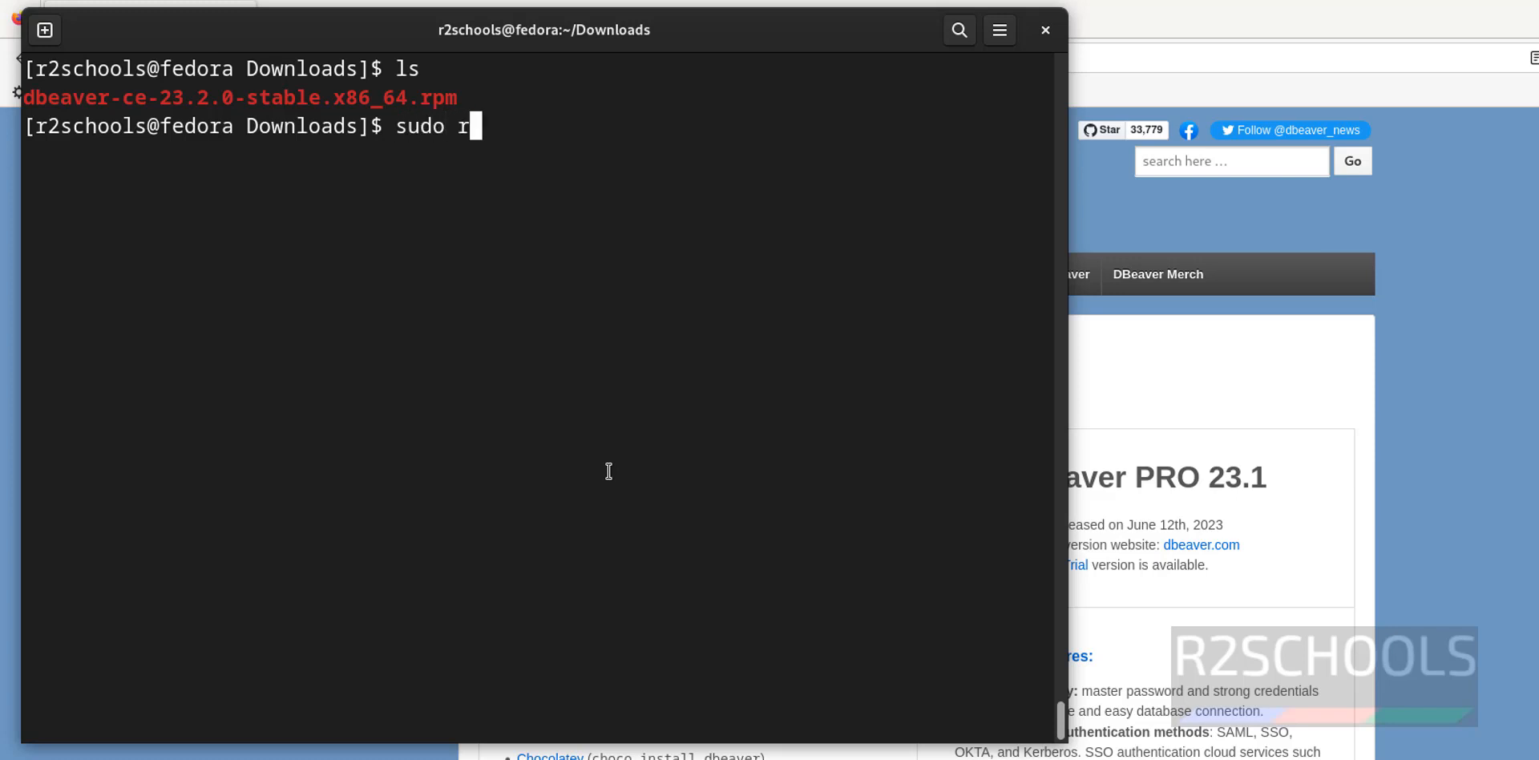
text(pm -ivh )
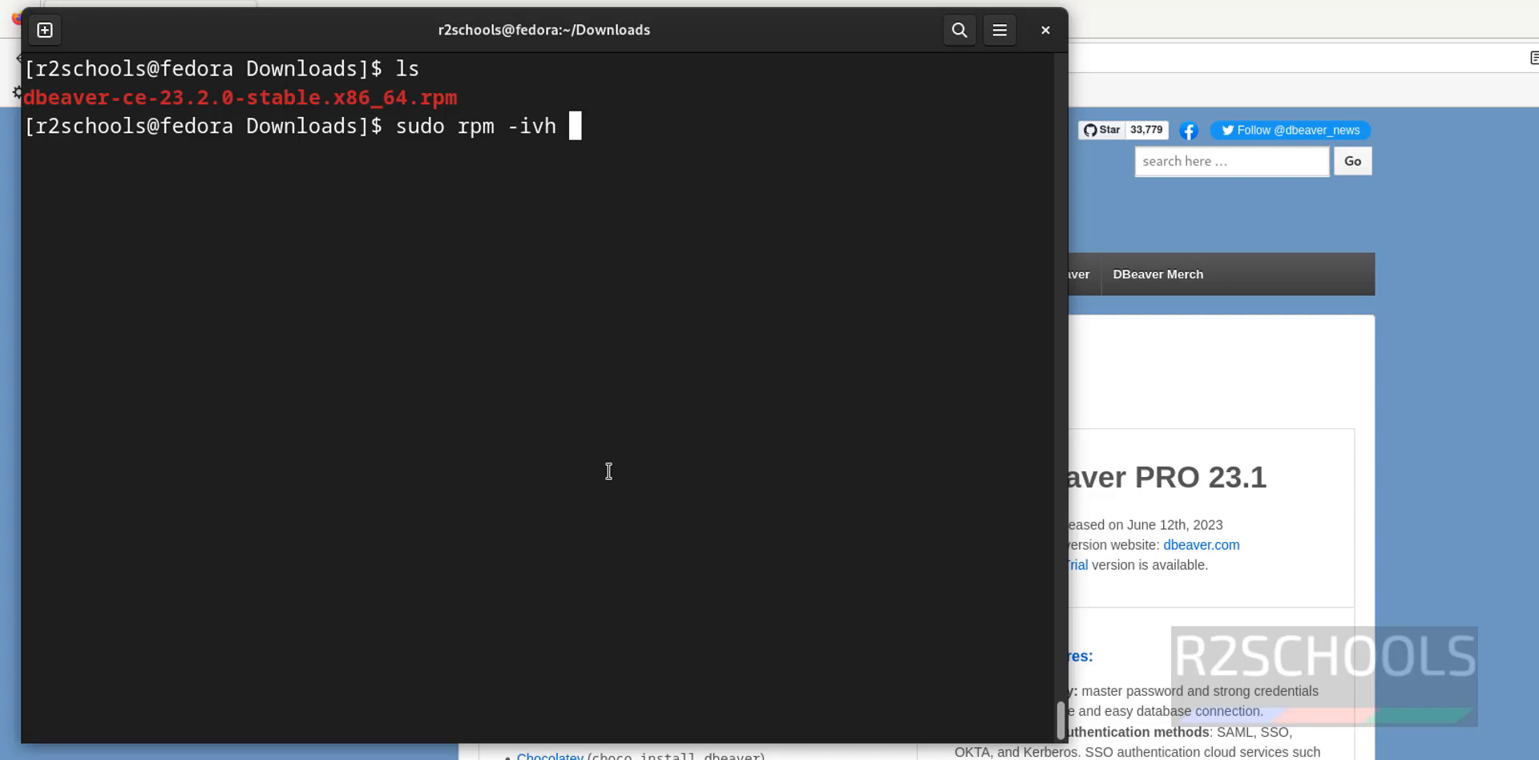
text(dbe)
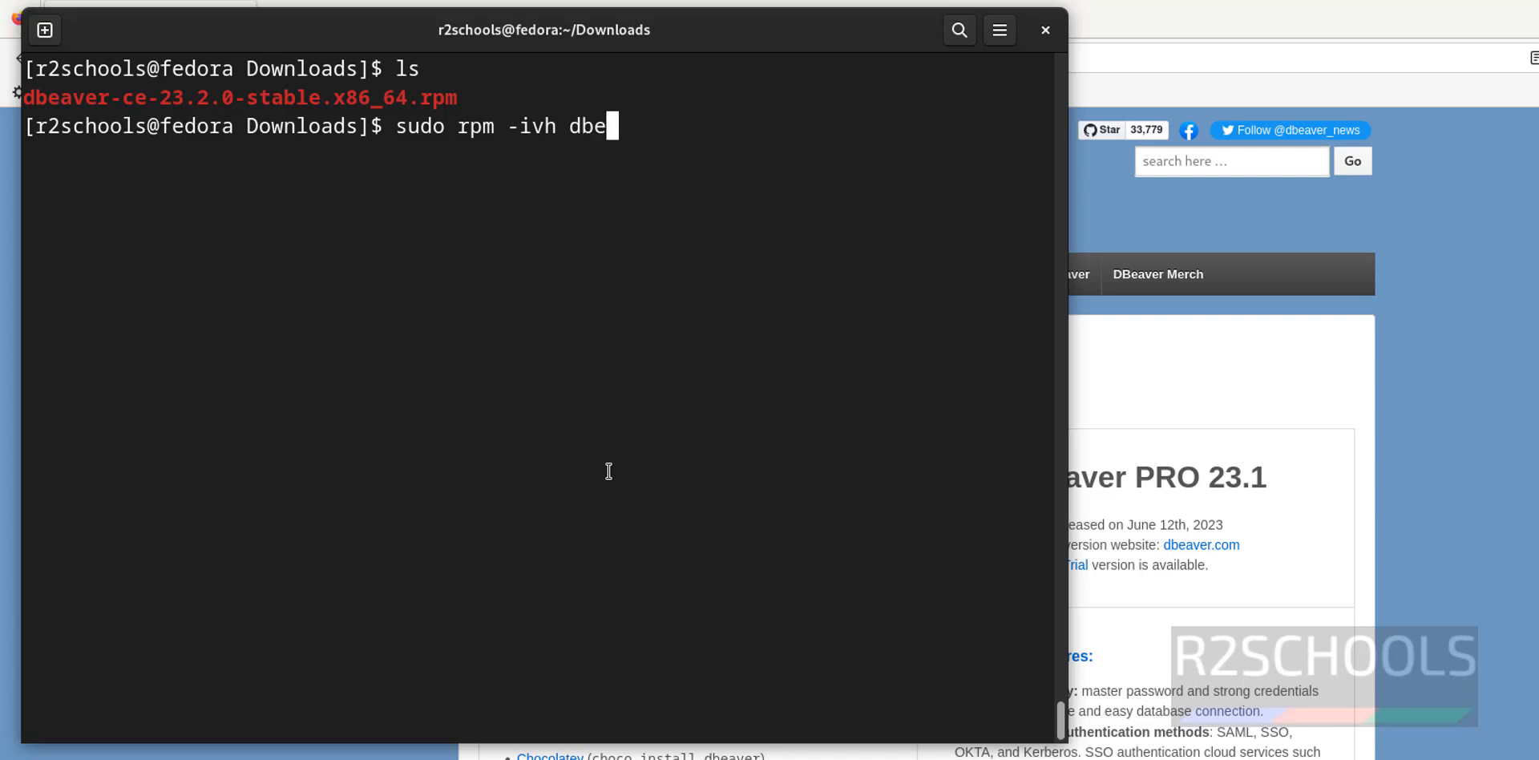
key(Tab)
key(Return)
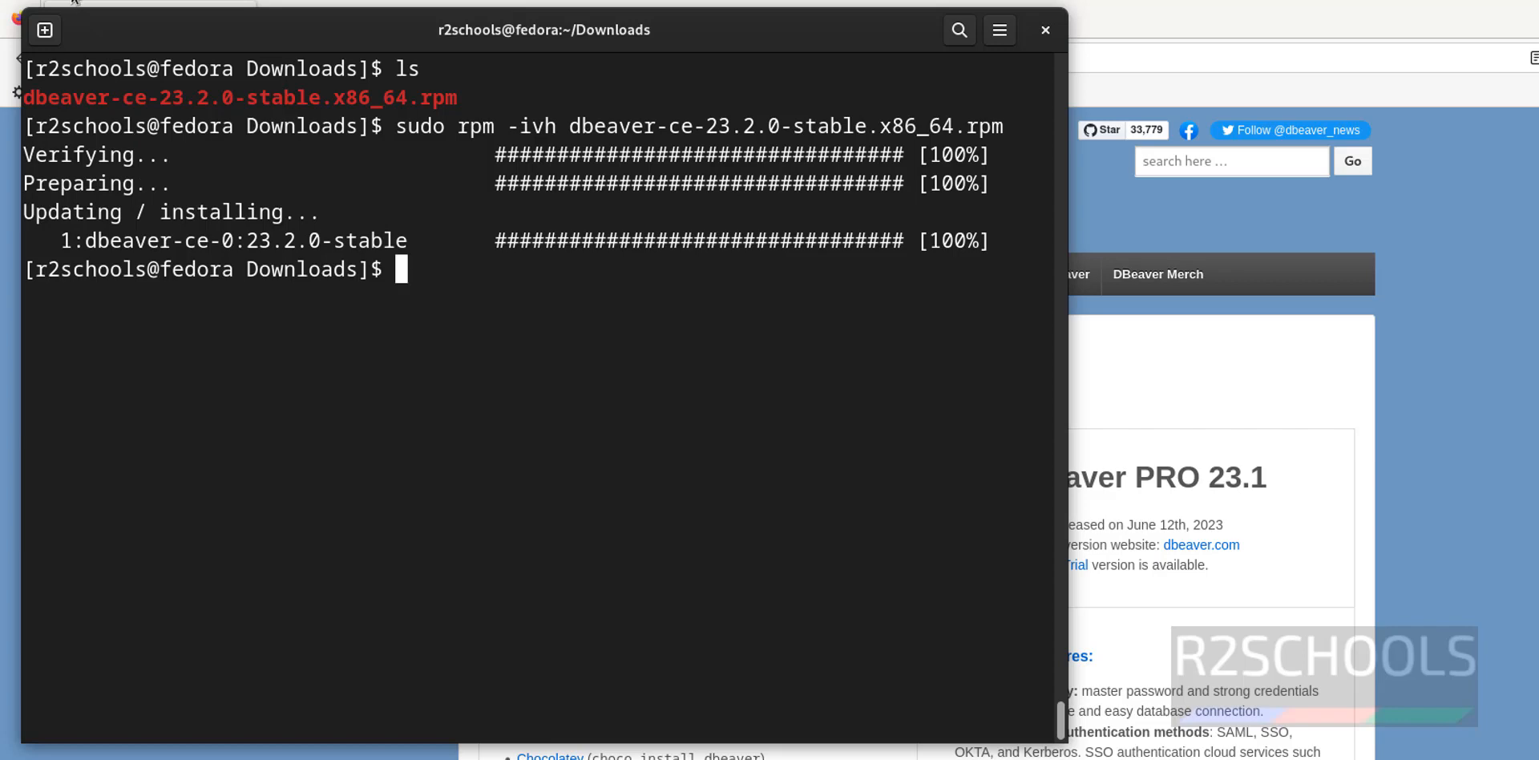
key(super)
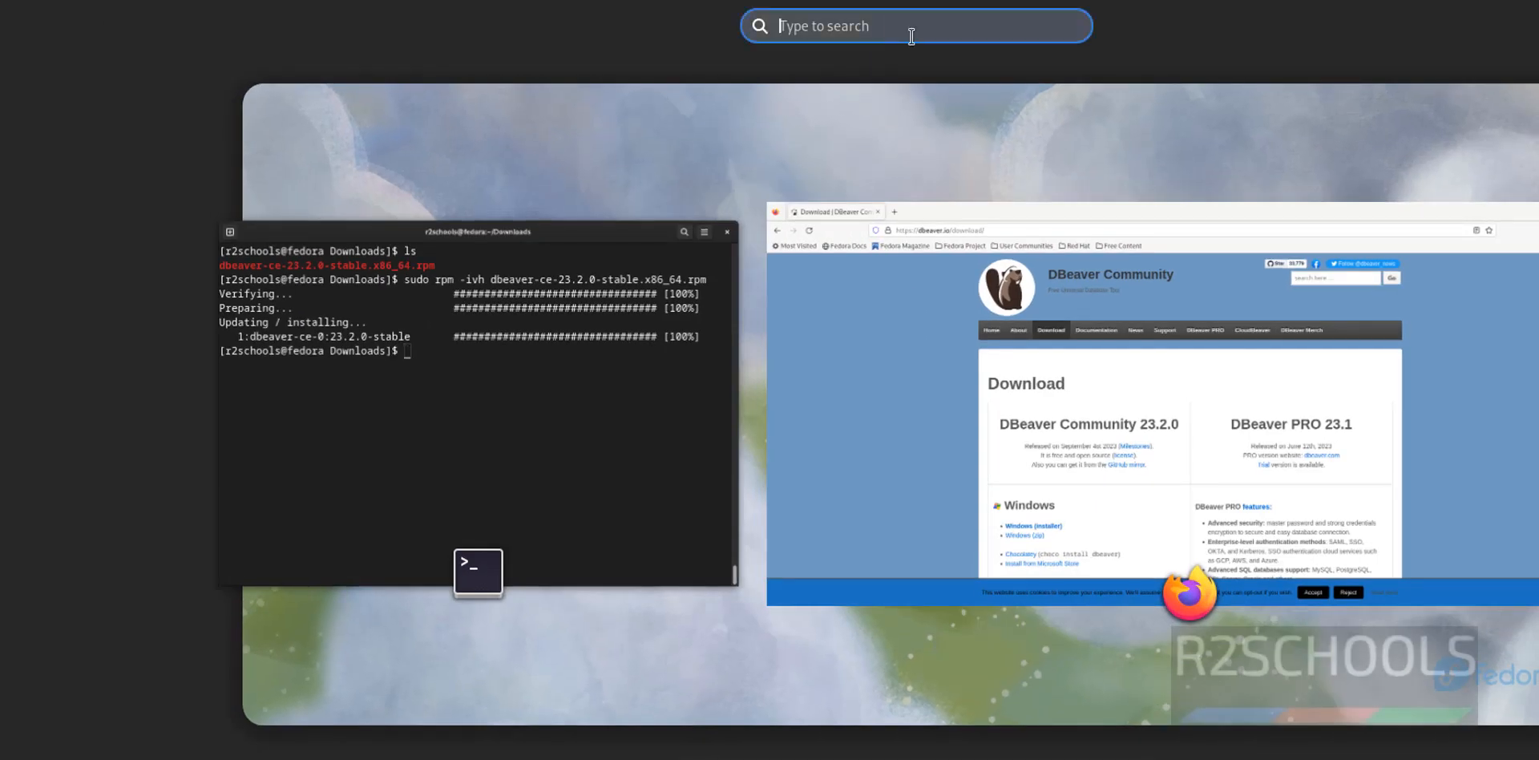
Search 'db' in Activities and launch the dbeaver-ce app
text(db)
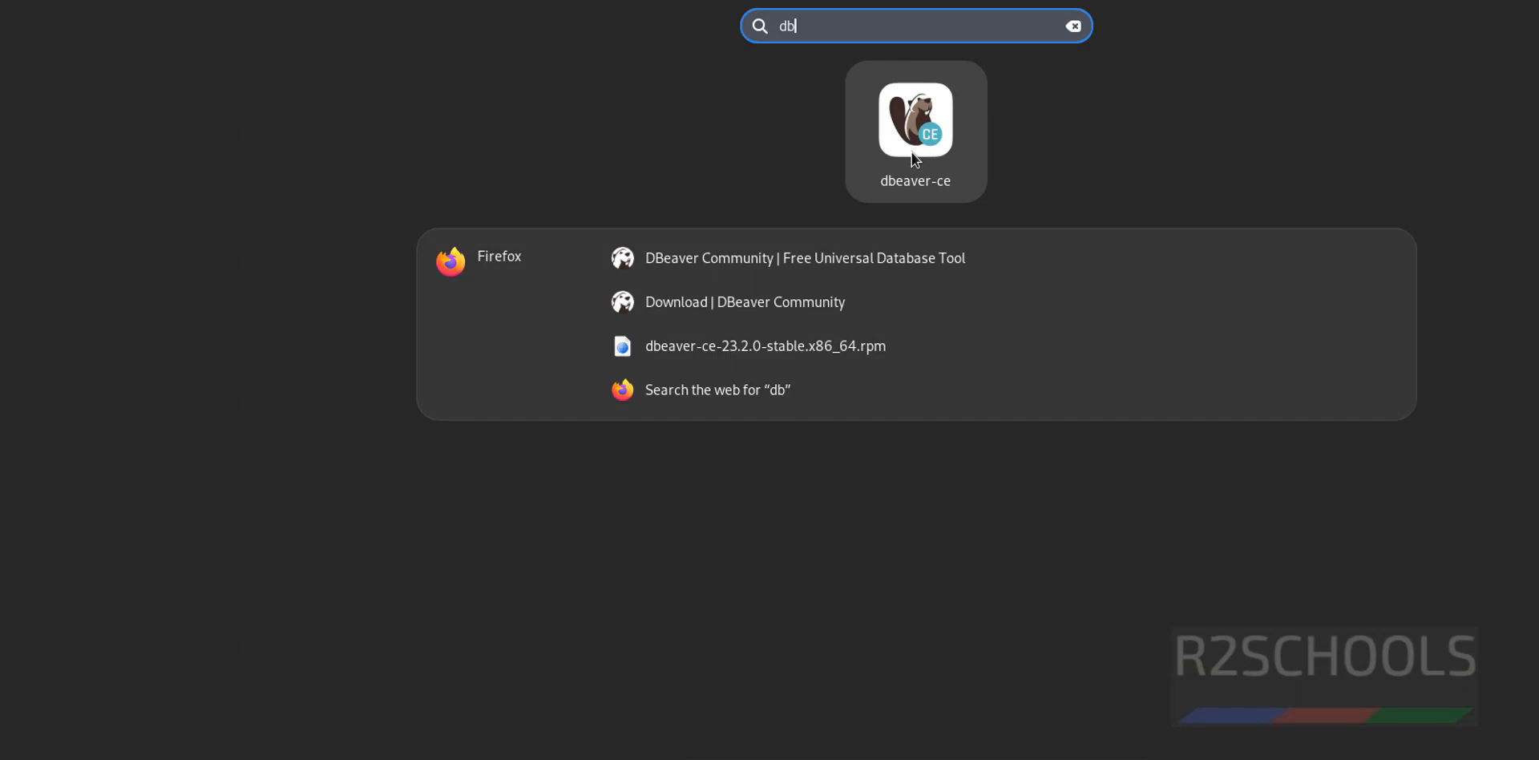
click(913, 152)
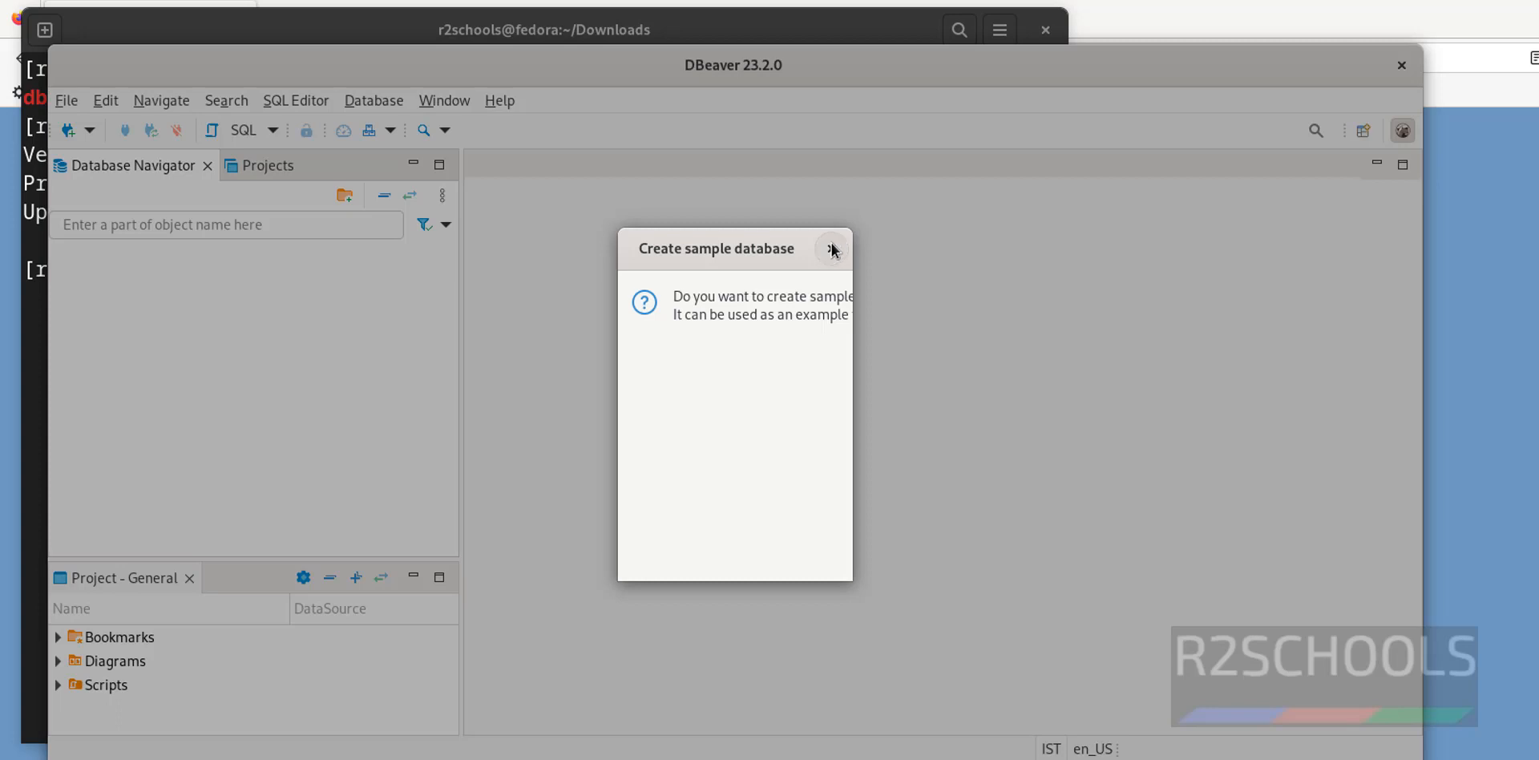
Dismiss the sample database offer and connection wizard, and decline usage statistics
click(831, 252)
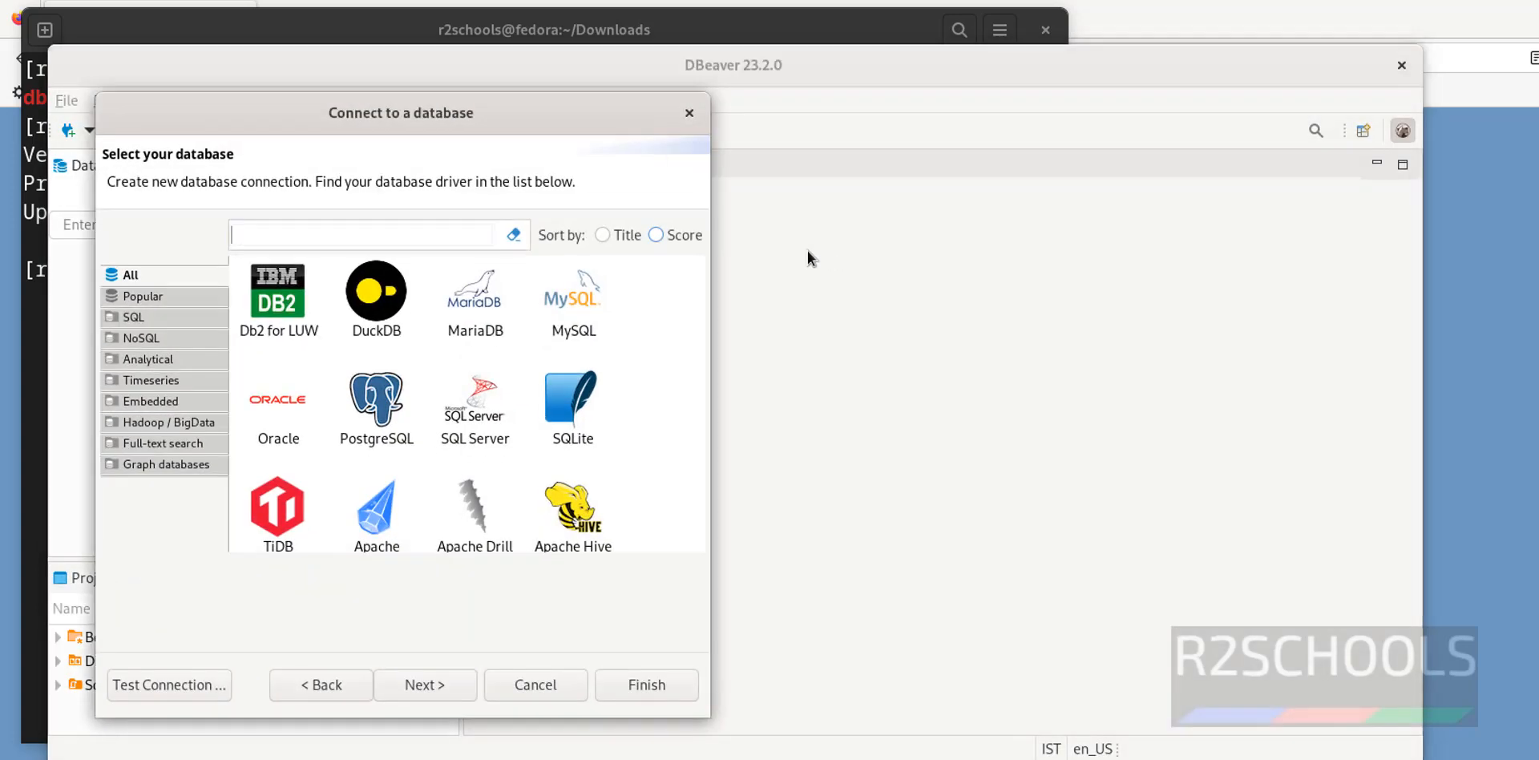
click(689, 113)
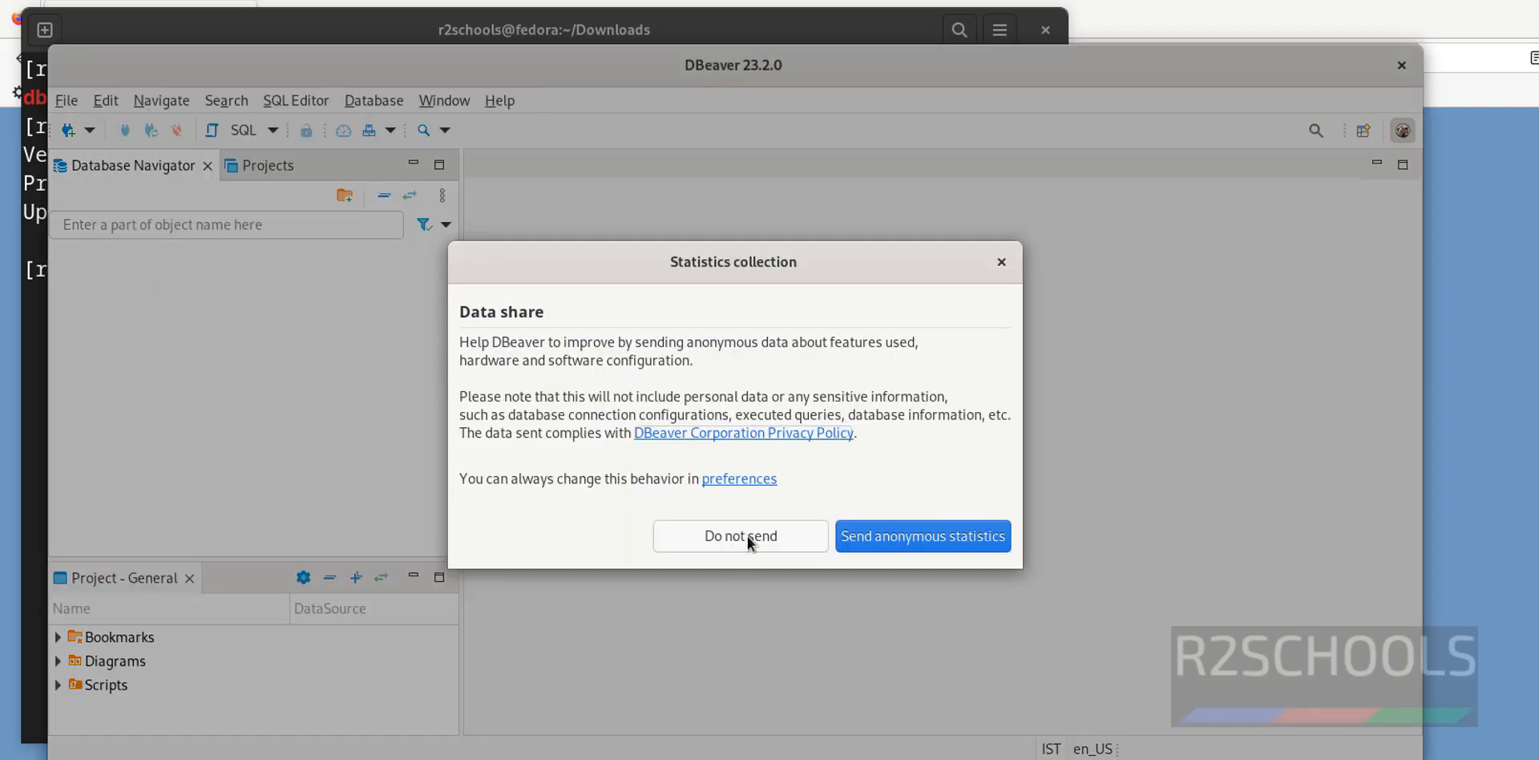
click(748, 537)
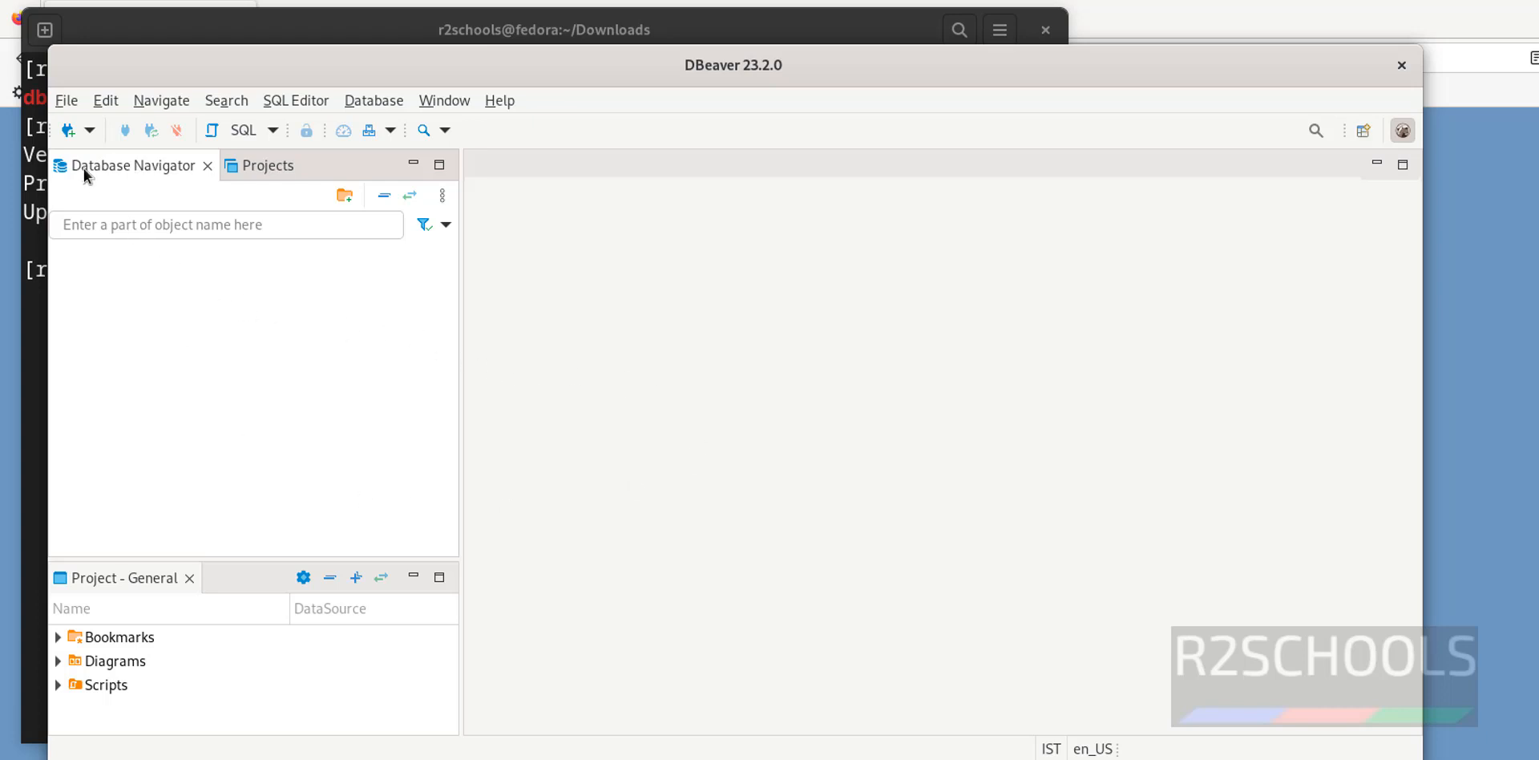
Start a new database connection, filter drivers by 'mysql' and choose MySQL
click(69, 130)
scroll(547, 459, down, 6)
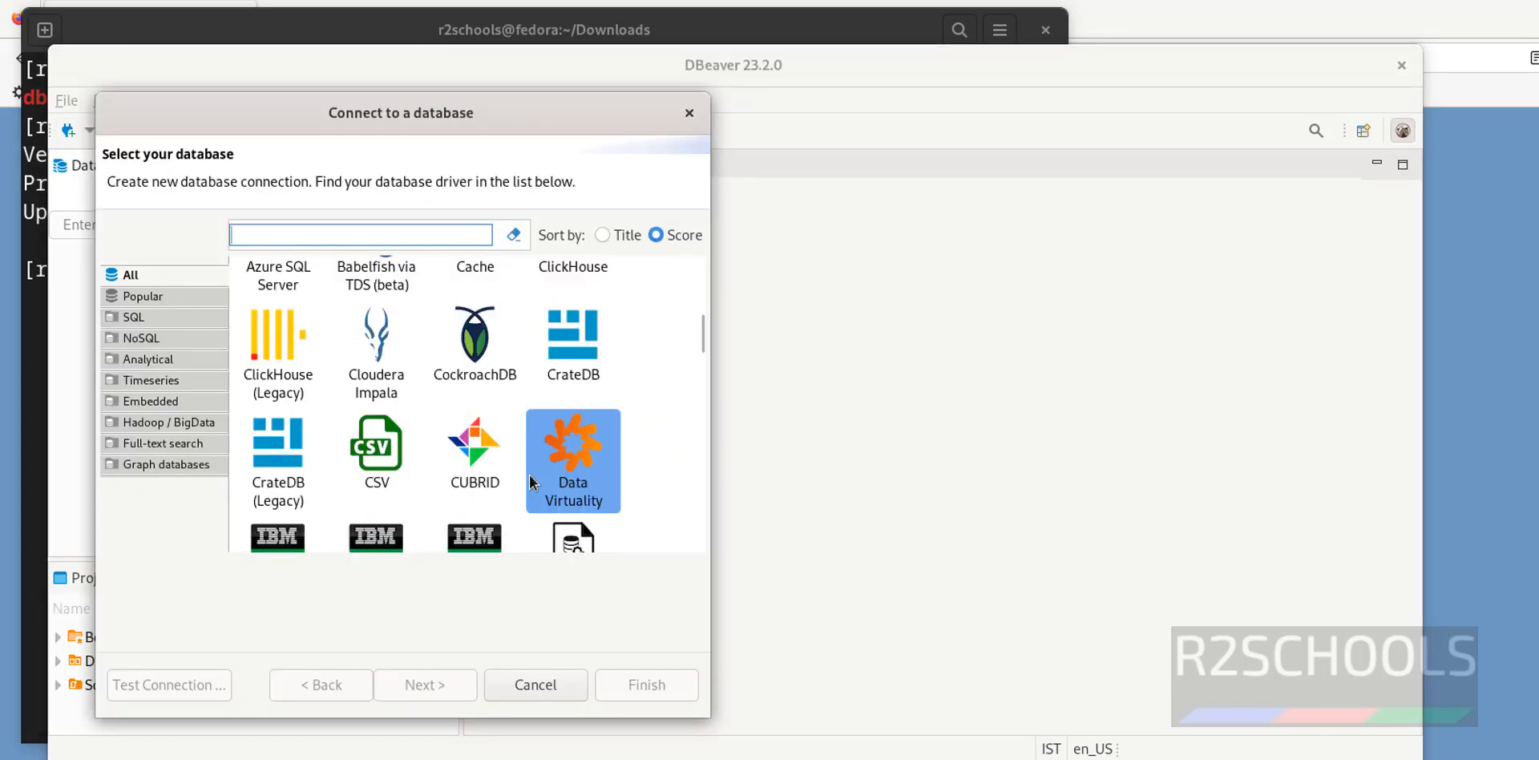
scroll(525, 481, up, 1)
scroll(517, 469, up, 5)
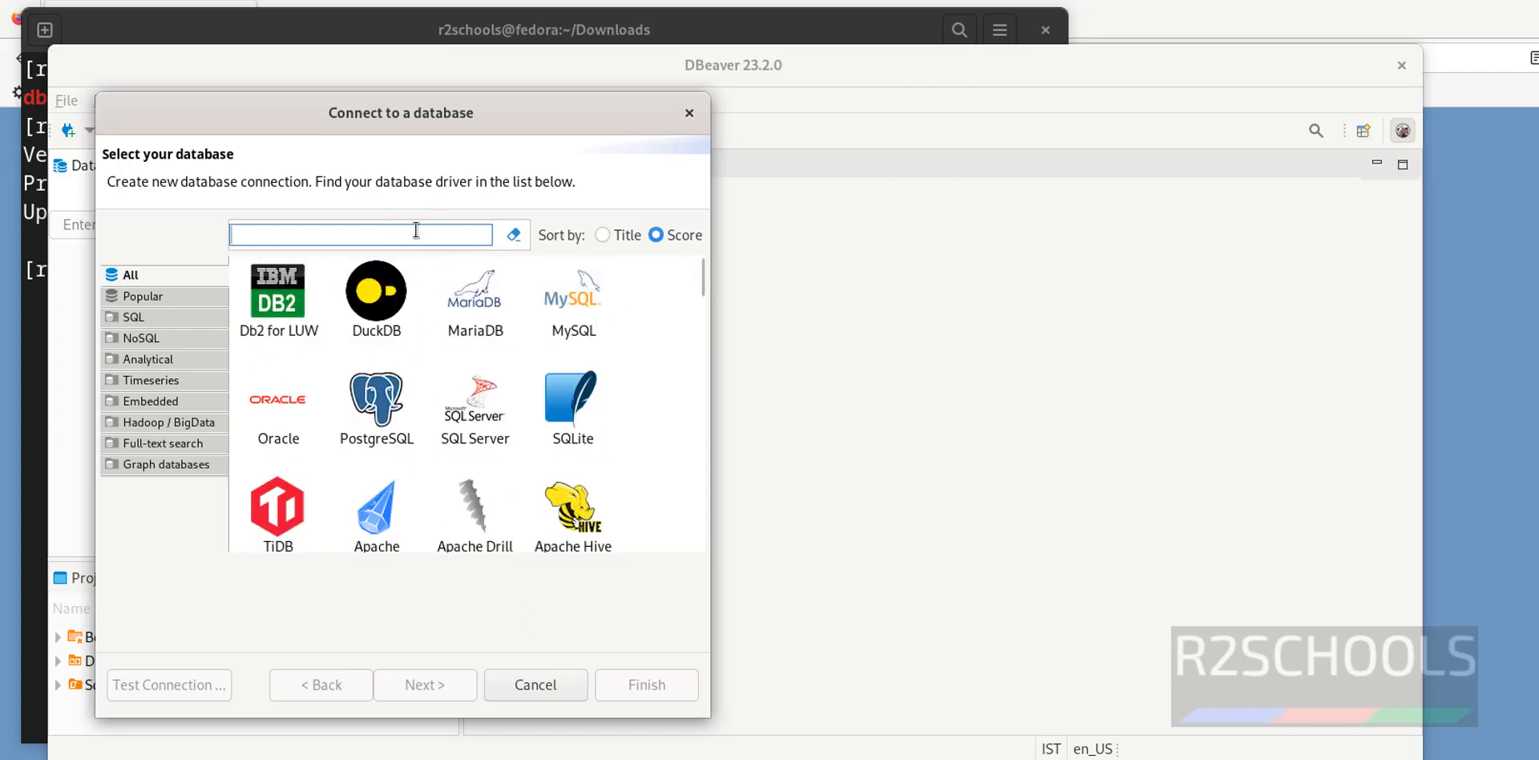
text(mysql)
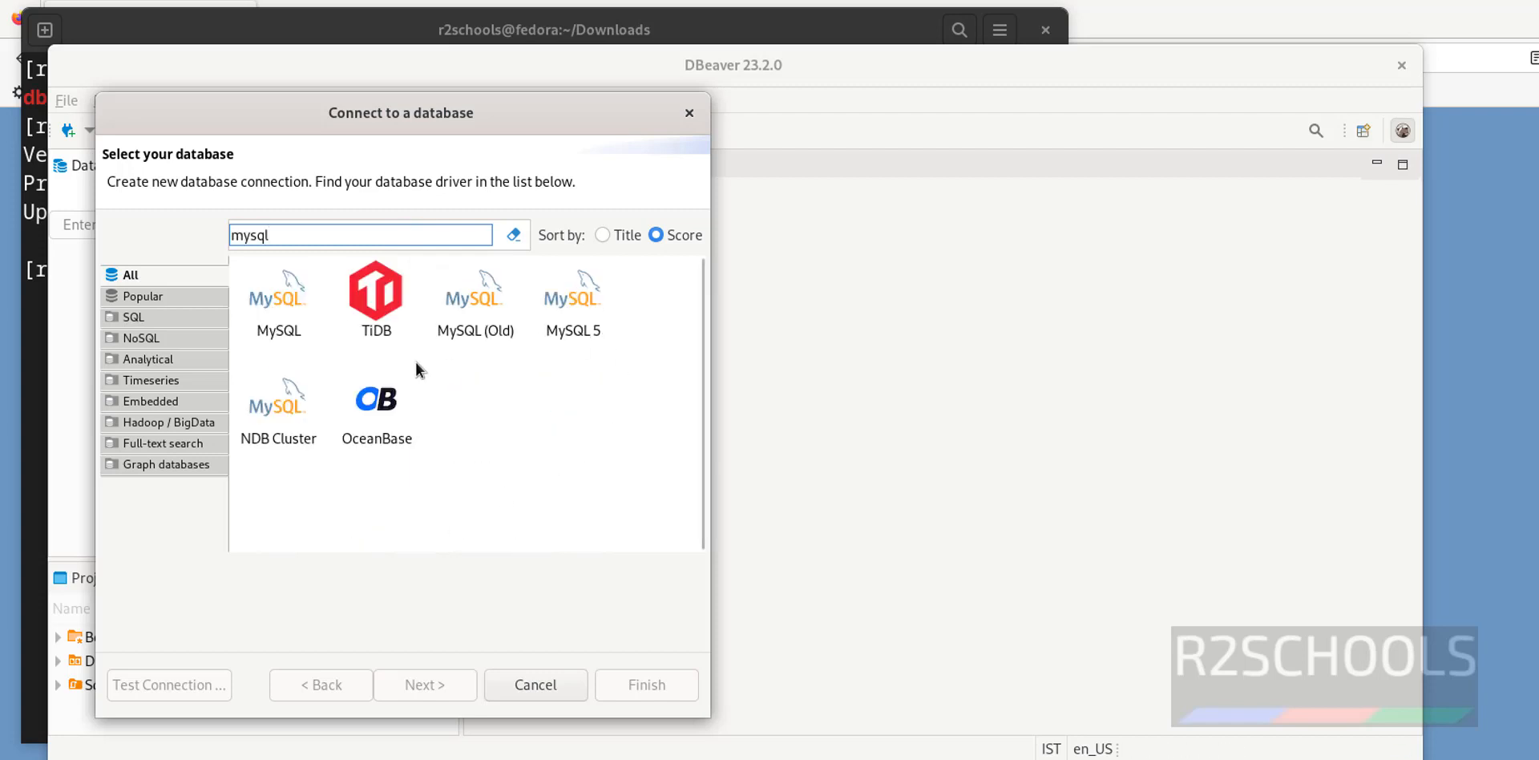
click(278, 309)
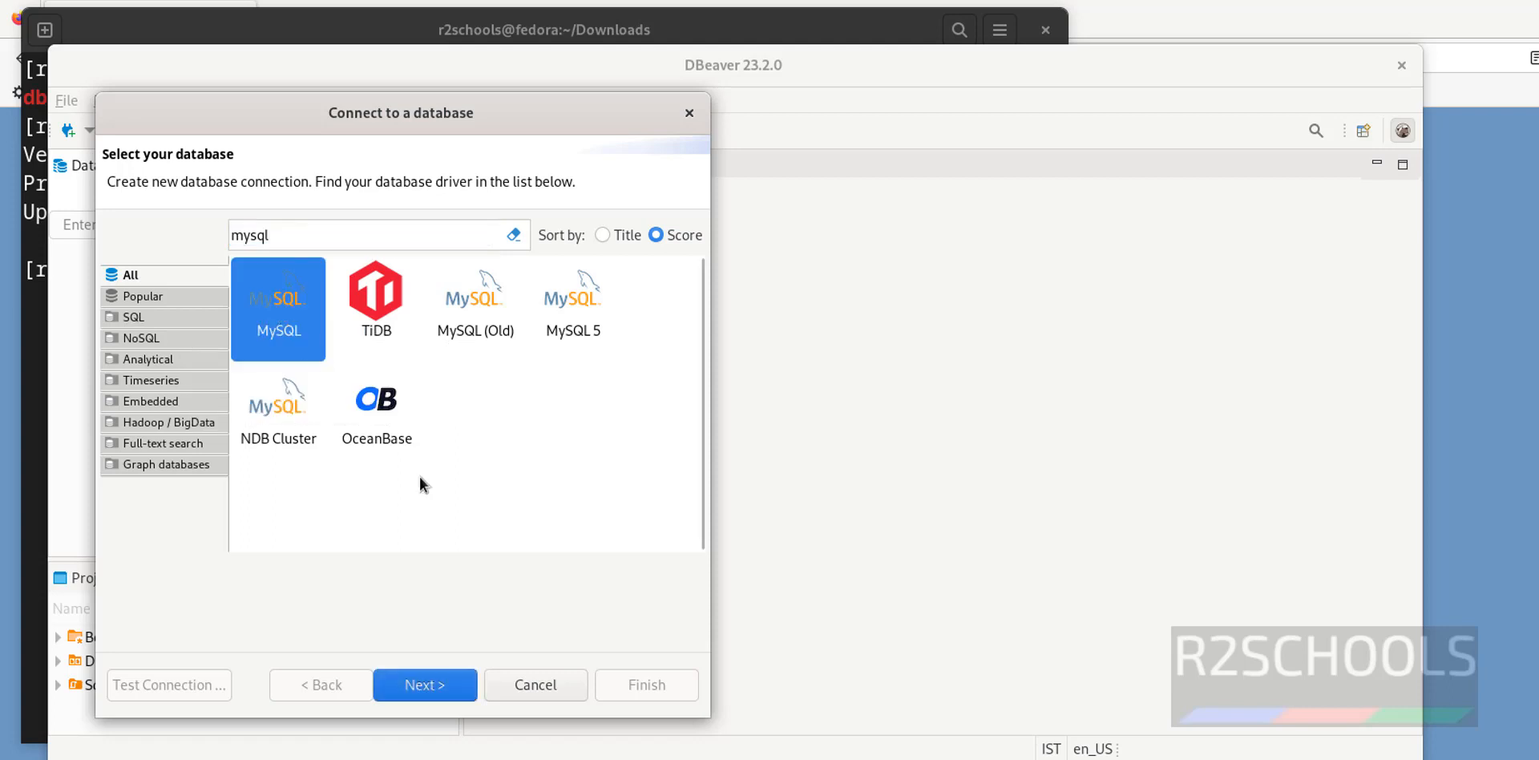
click(431, 694)
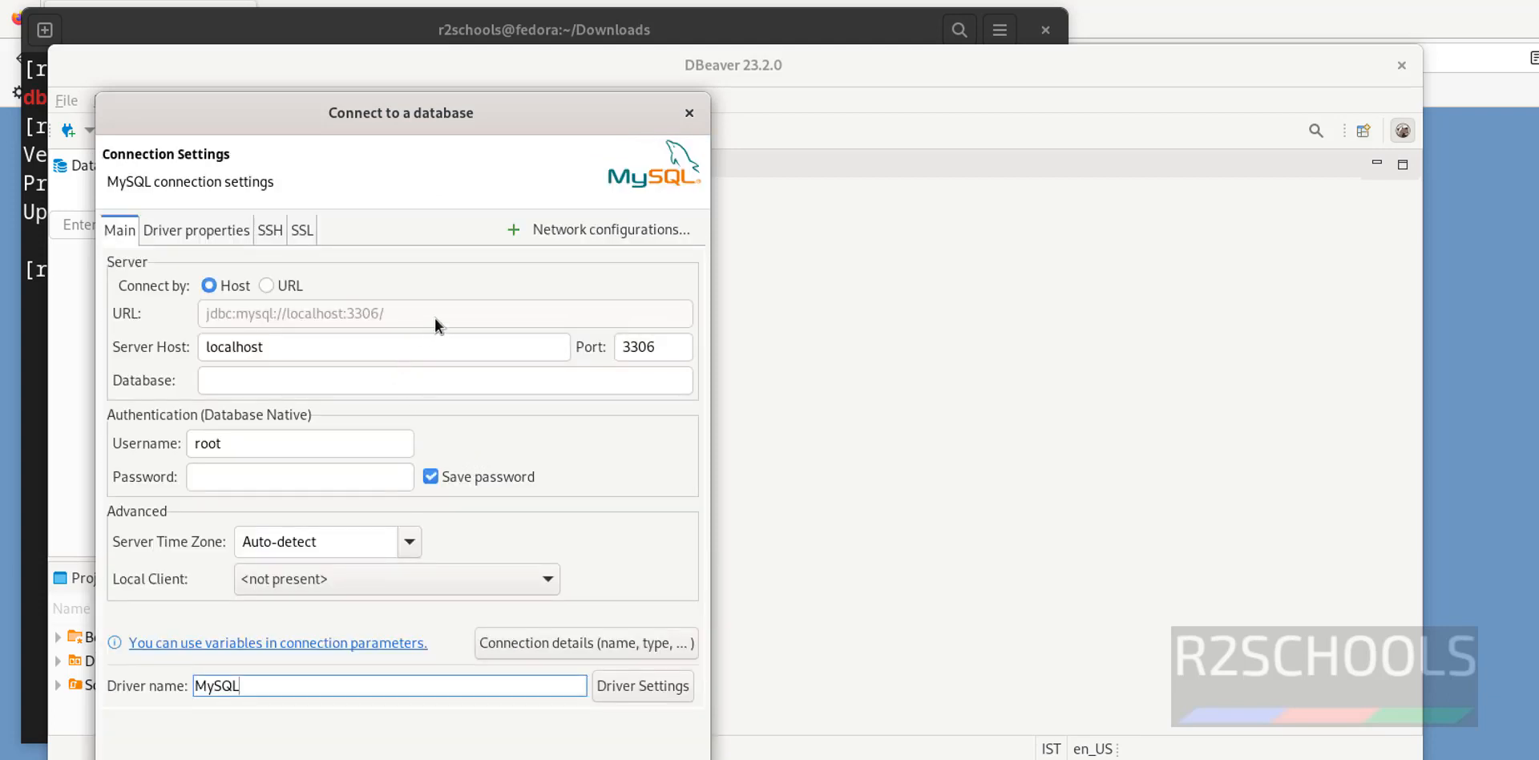
Review the MySQL connection defaults, host localhost and port 3306, then switch to the terminal
double_click(337, 346)
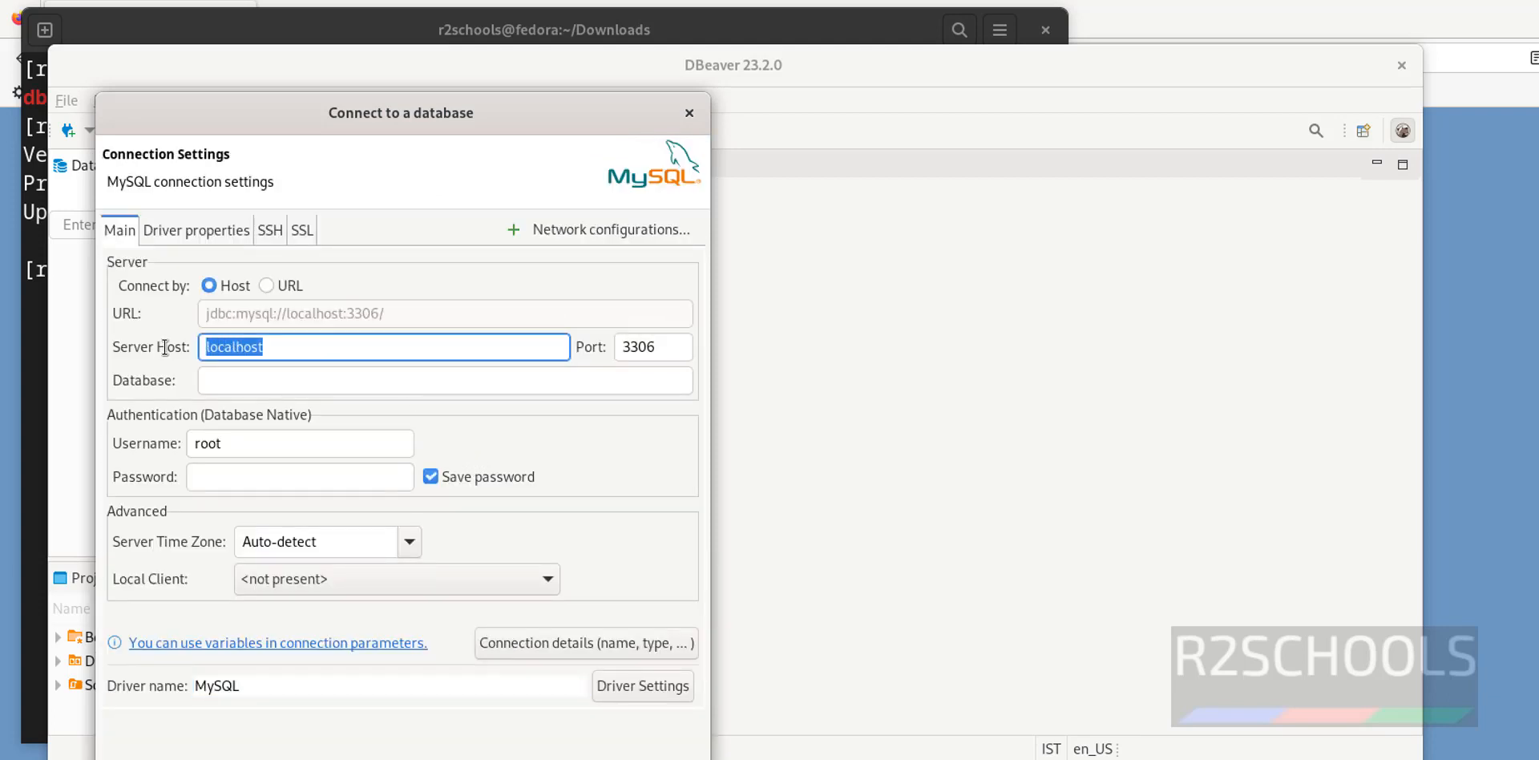
drag(331, 344, 141, 359)
double_click(663, 350)
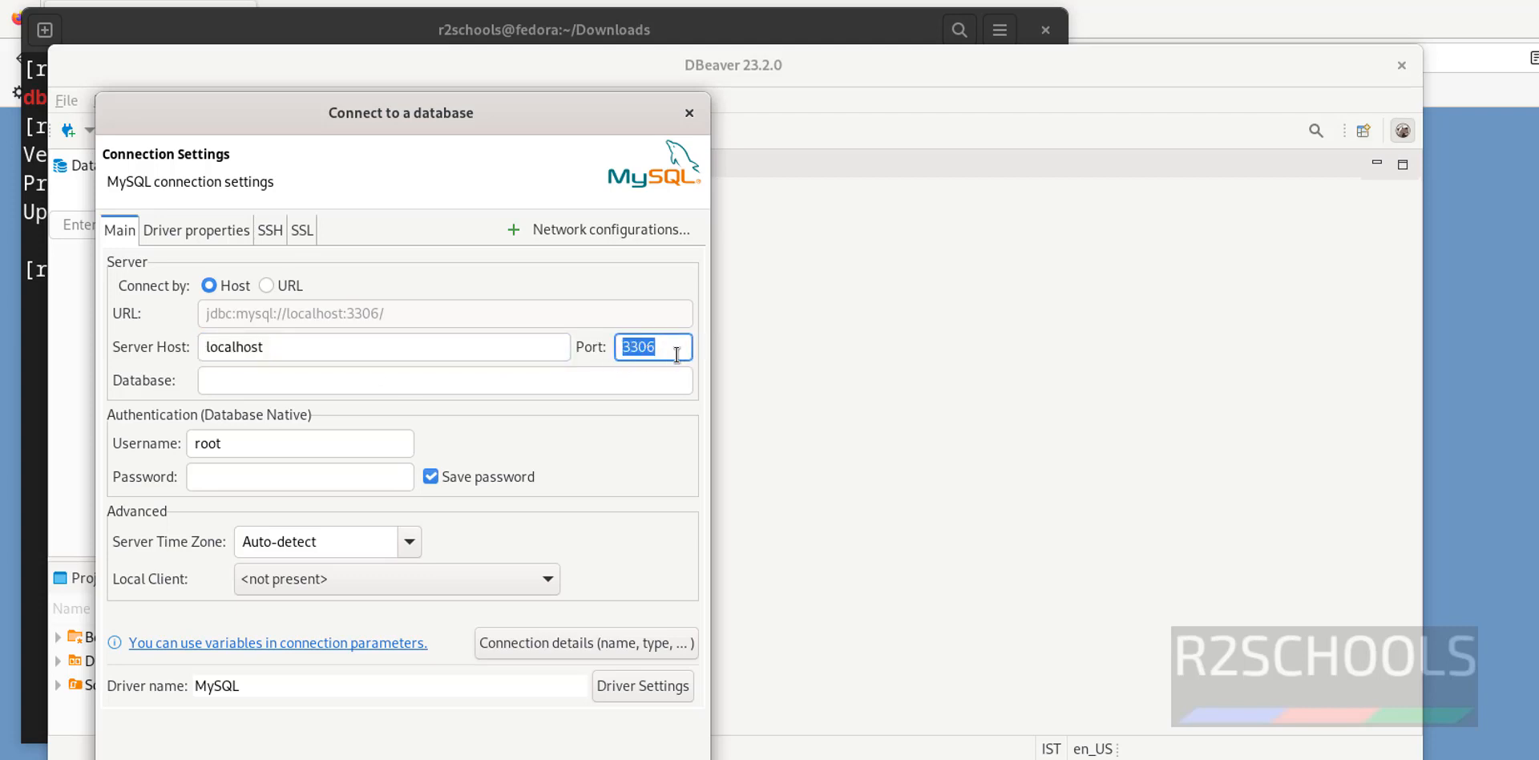
click(332, 386)
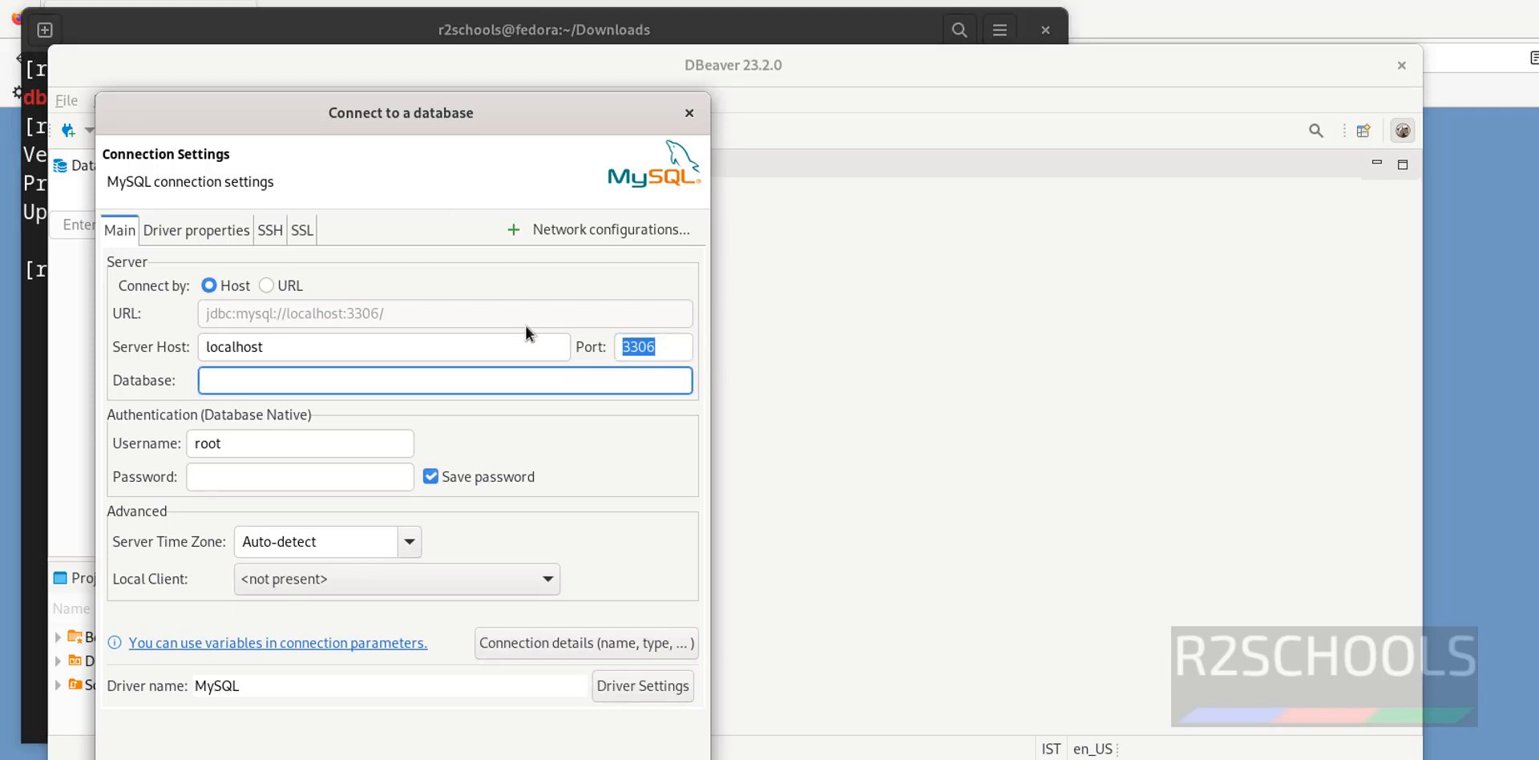
click(834, 30)
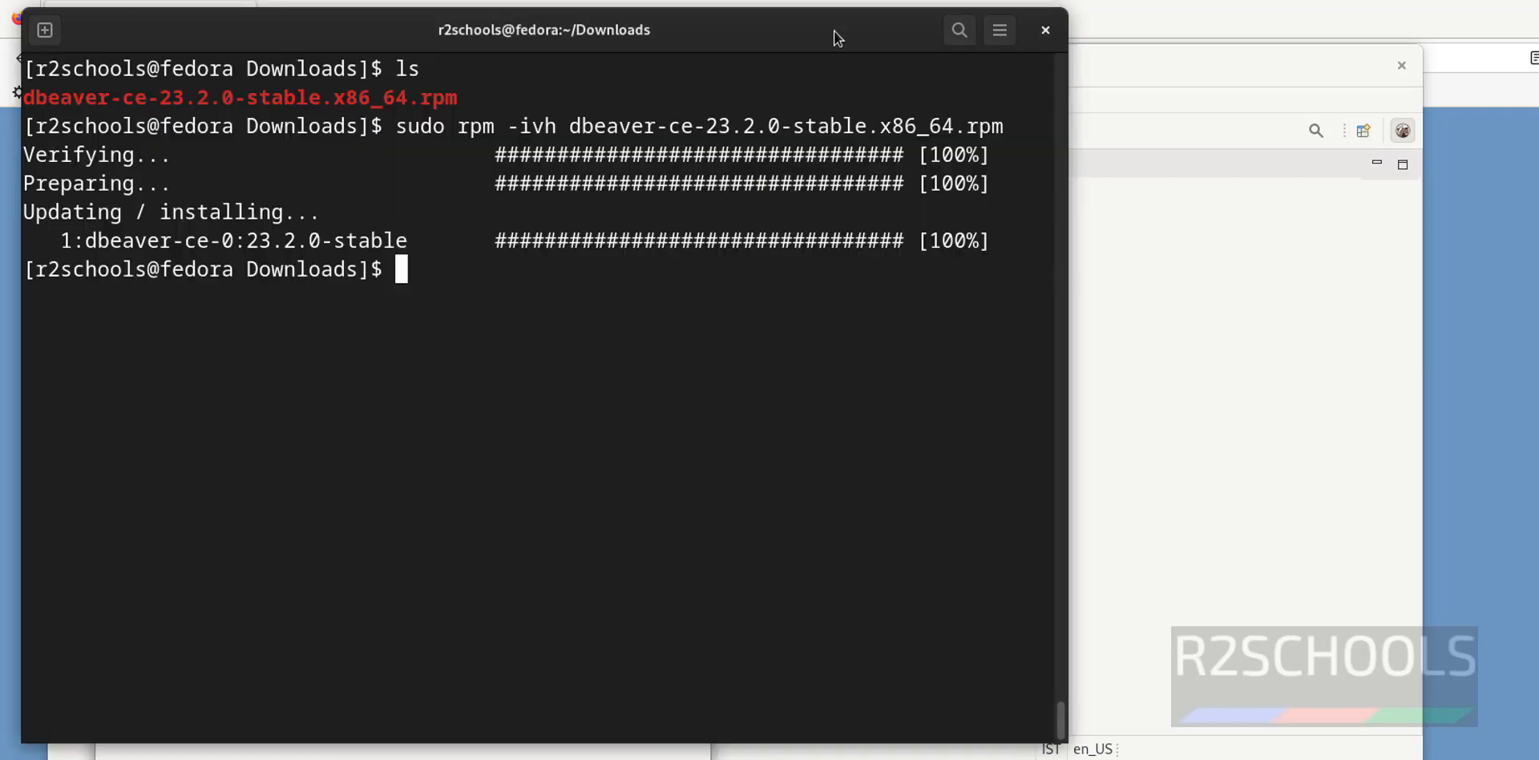
Log in to MySQL as root with mysql -u root -p and the root password
text(sud)
key(BackSpace)
key(BackSpace)
key(BackSpace)
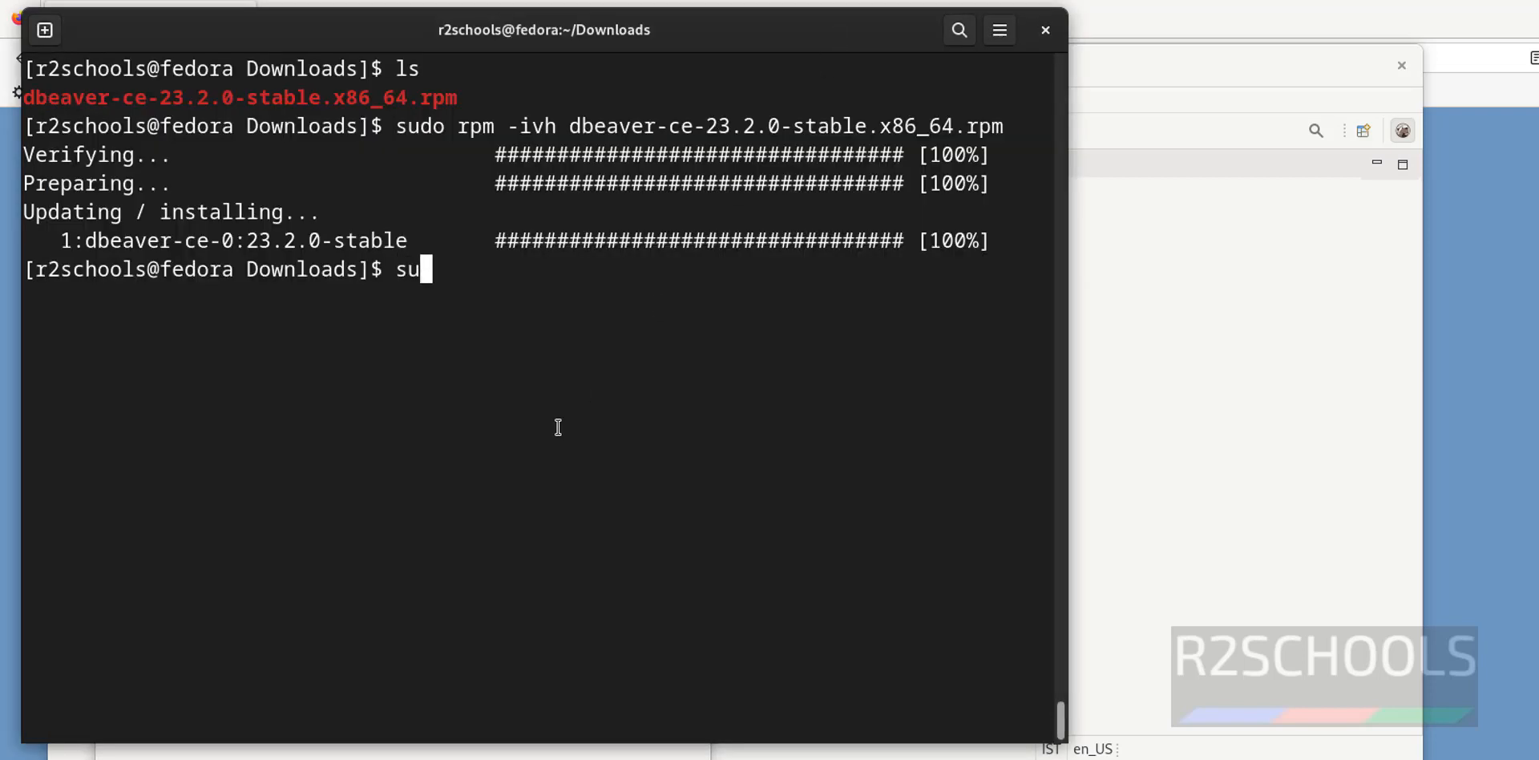
text(mysql)
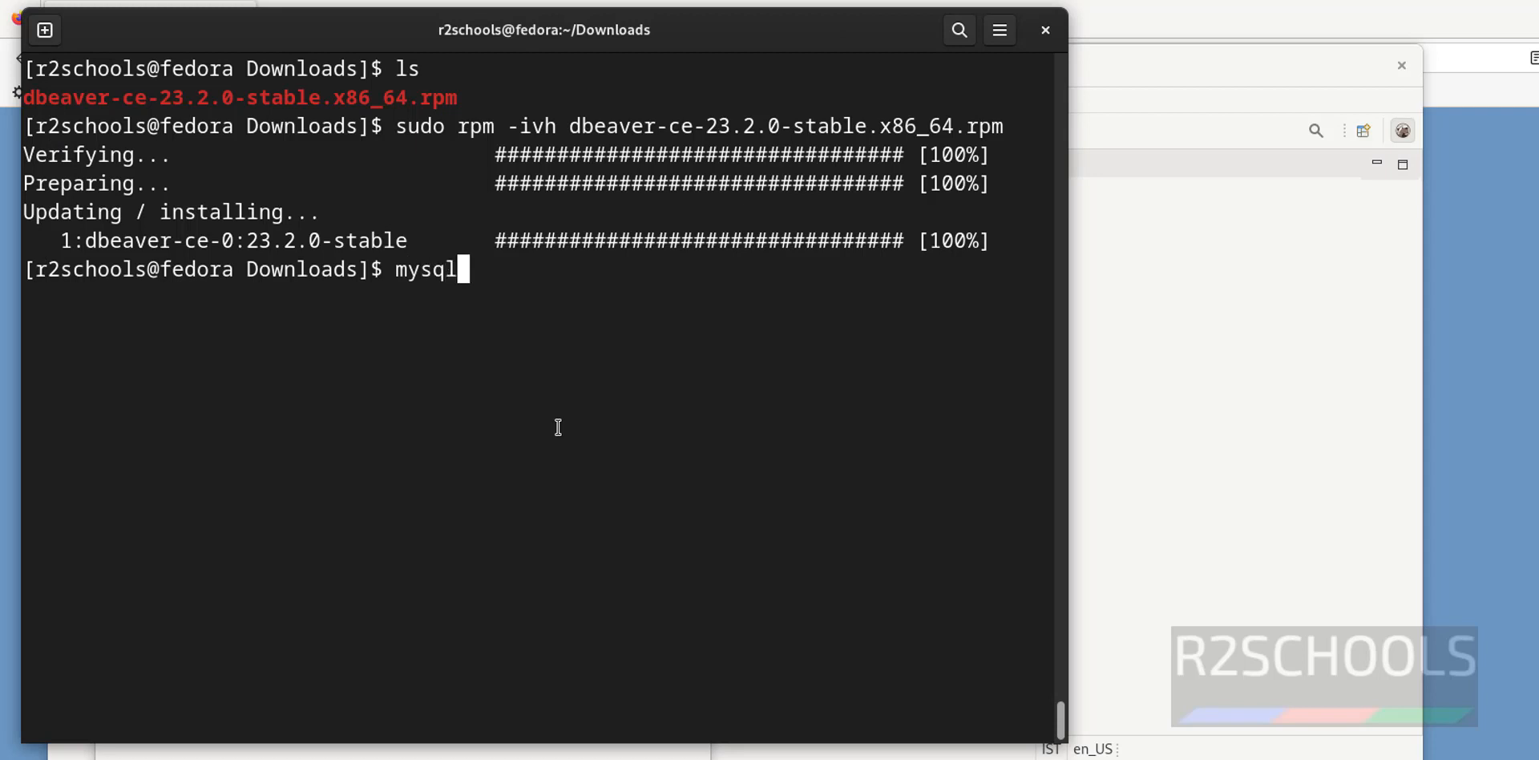
text( -u root -p)
key(Return)
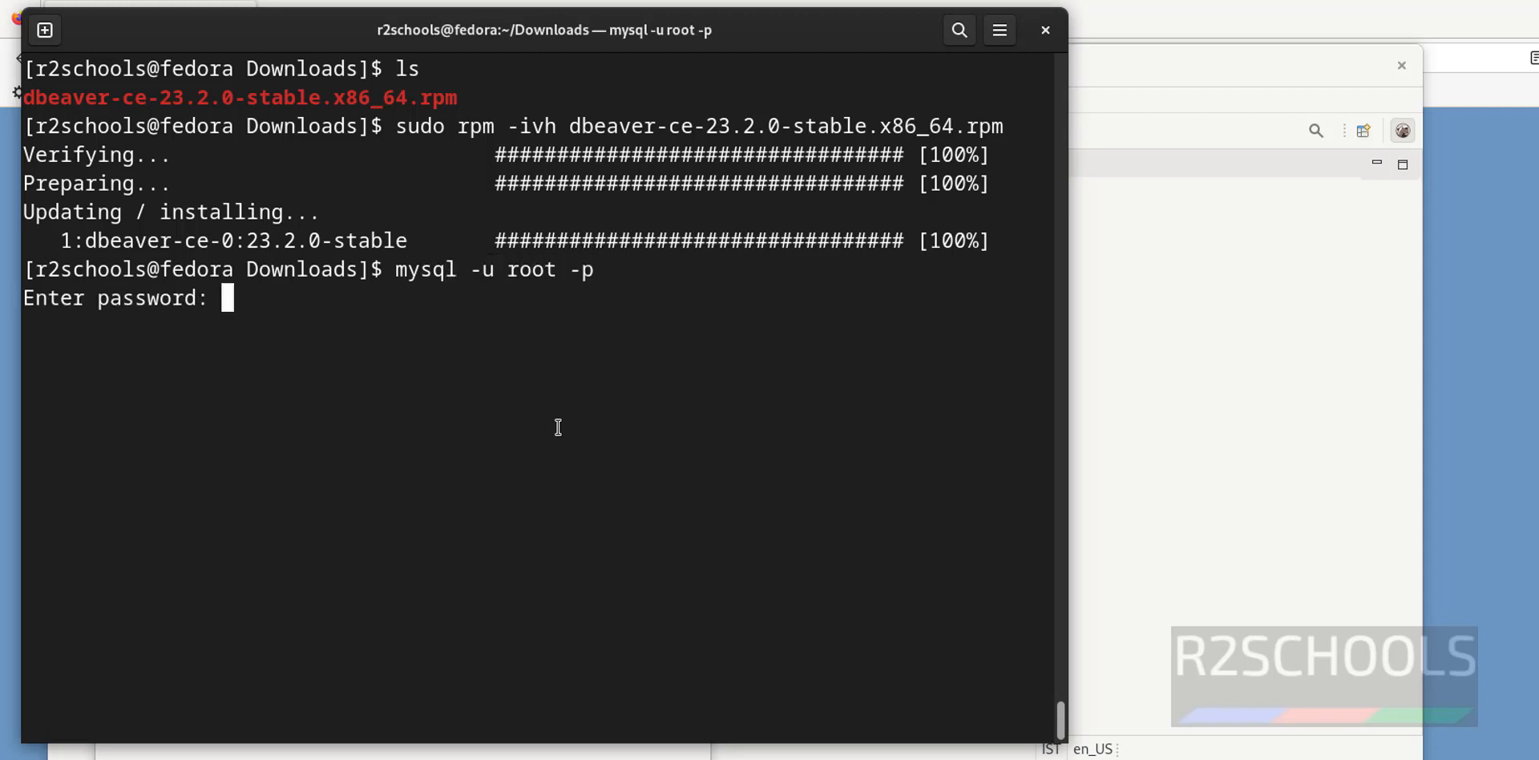
key(Return)
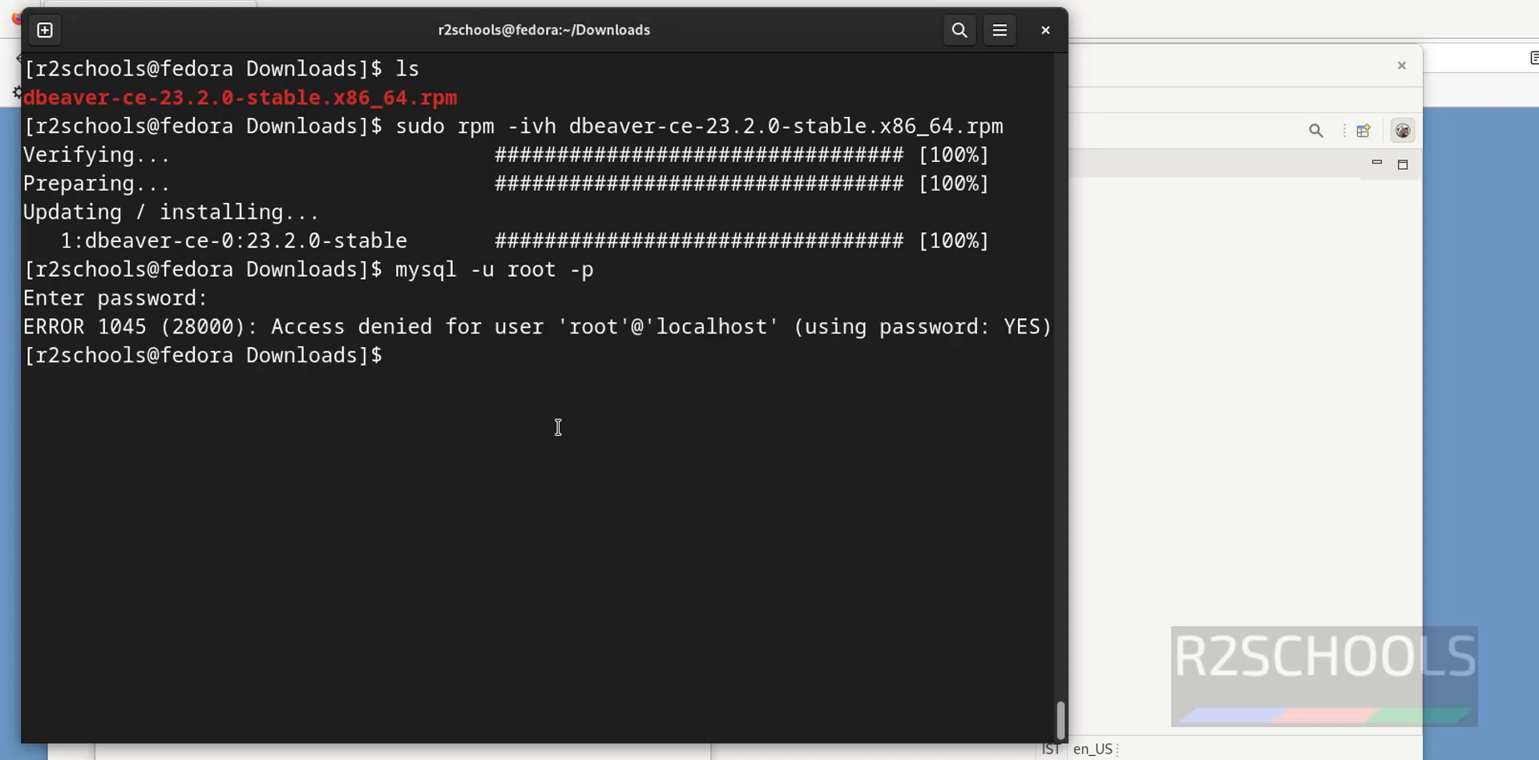
key(Up)
key(Return)
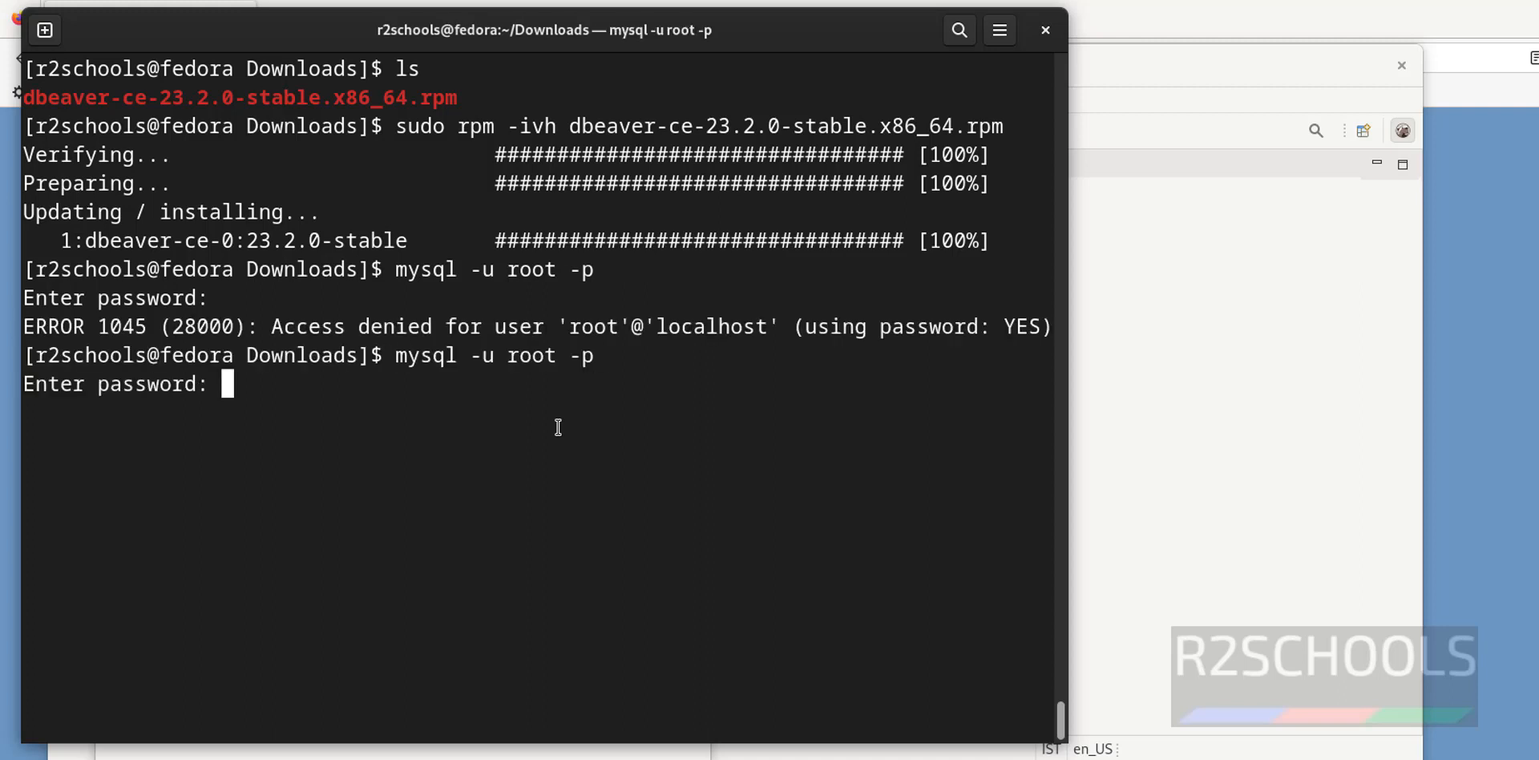
key(Return)
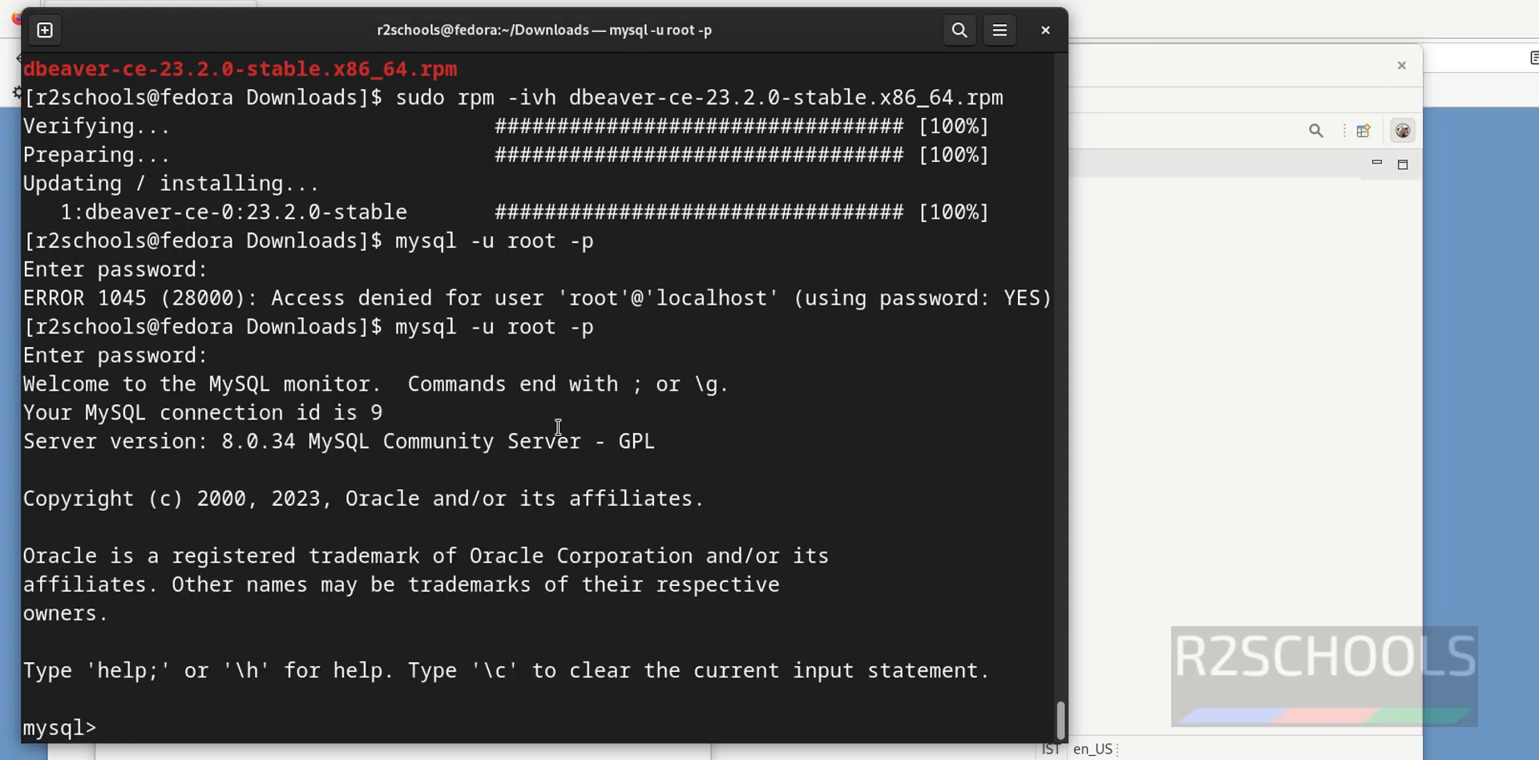
key(ctrl+l)
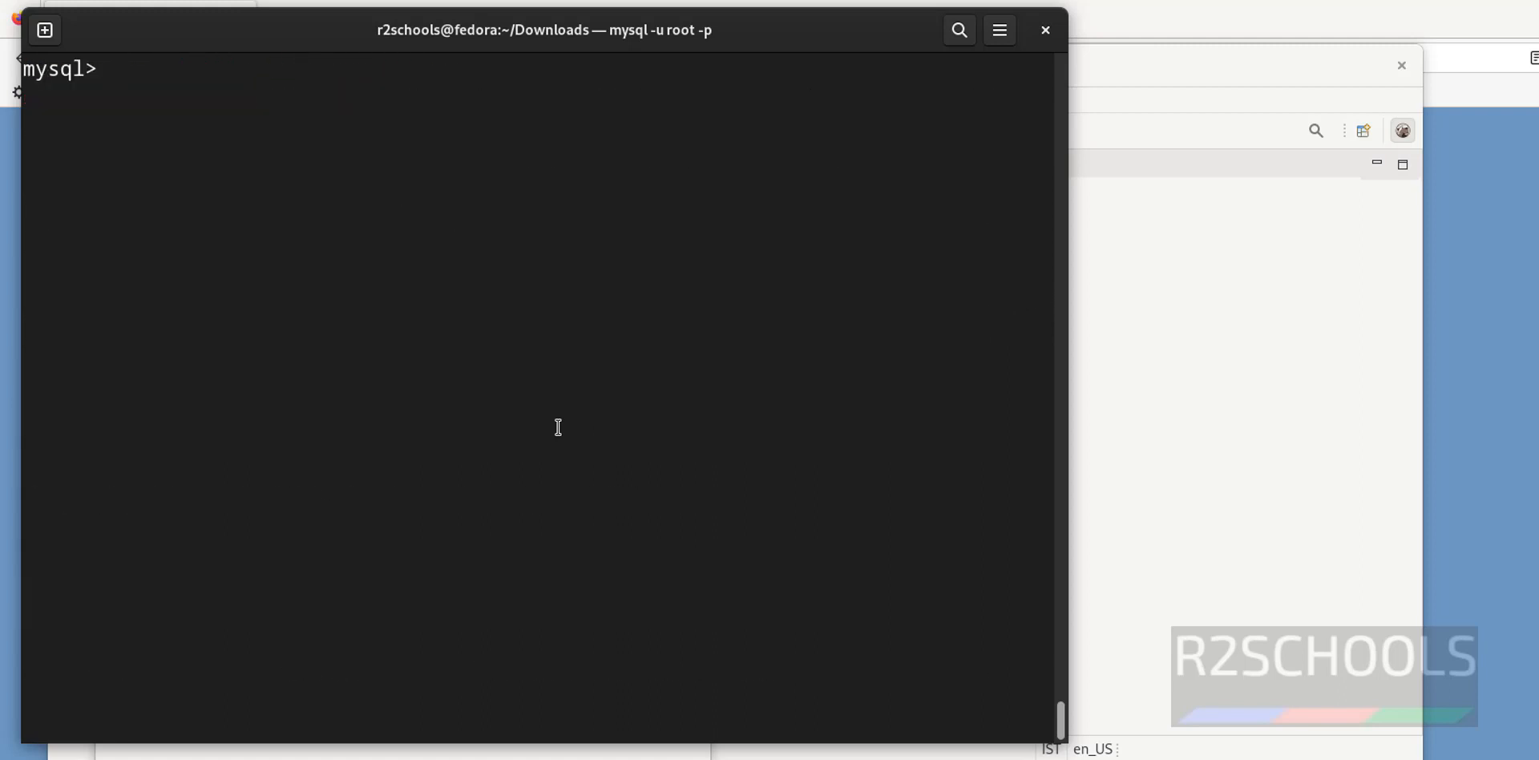
Run show databases; to confirm r2schools exists, then return to DBeaver's Database field
text(shwo da)
key(BackSpace)
key(BackSpace)
key(BackSpace)
key(BackSpace)
key(BackSpace)
key(BackSpace)
key(BackSpace)
text(show d)
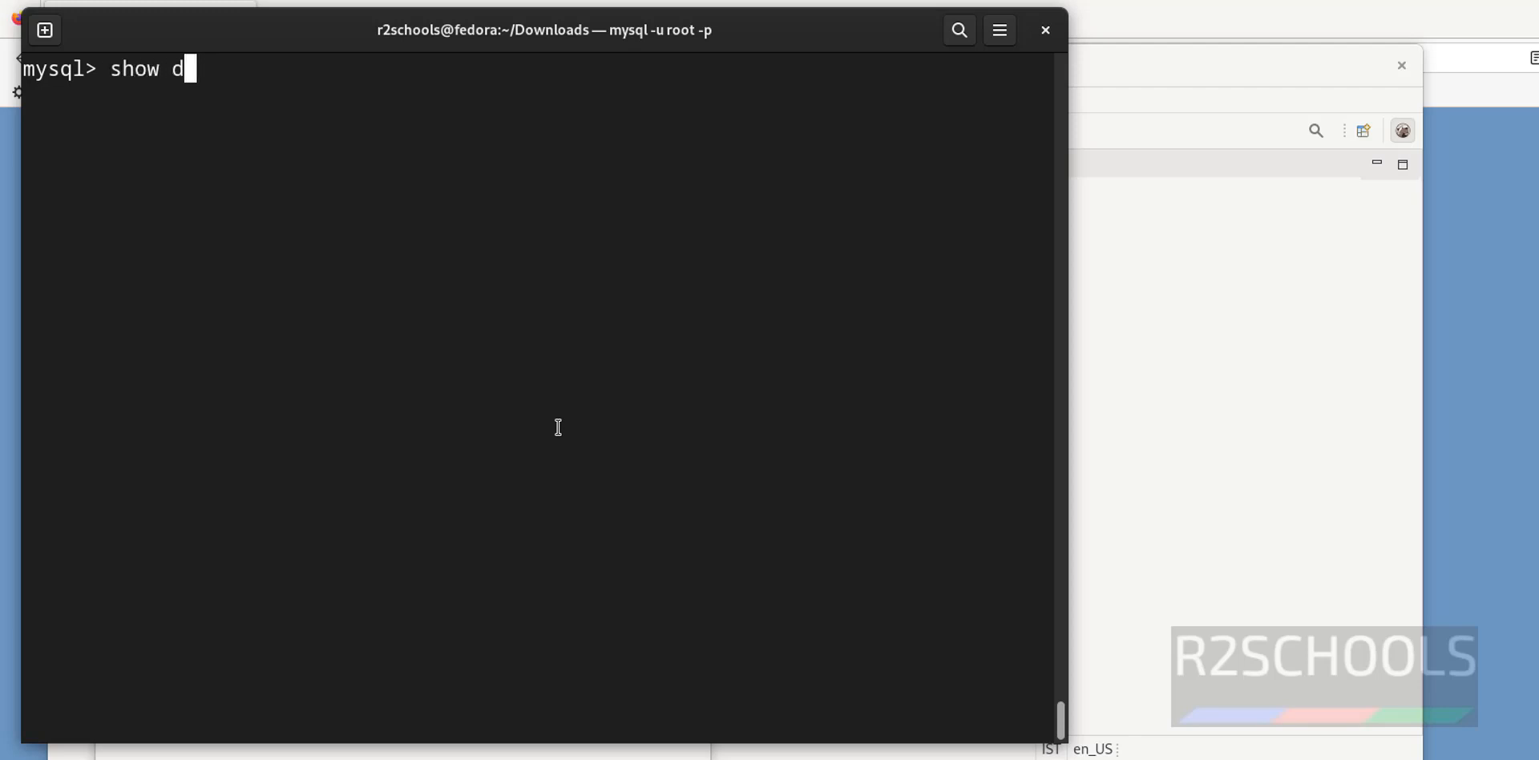
text(atabases;)
key(Return)
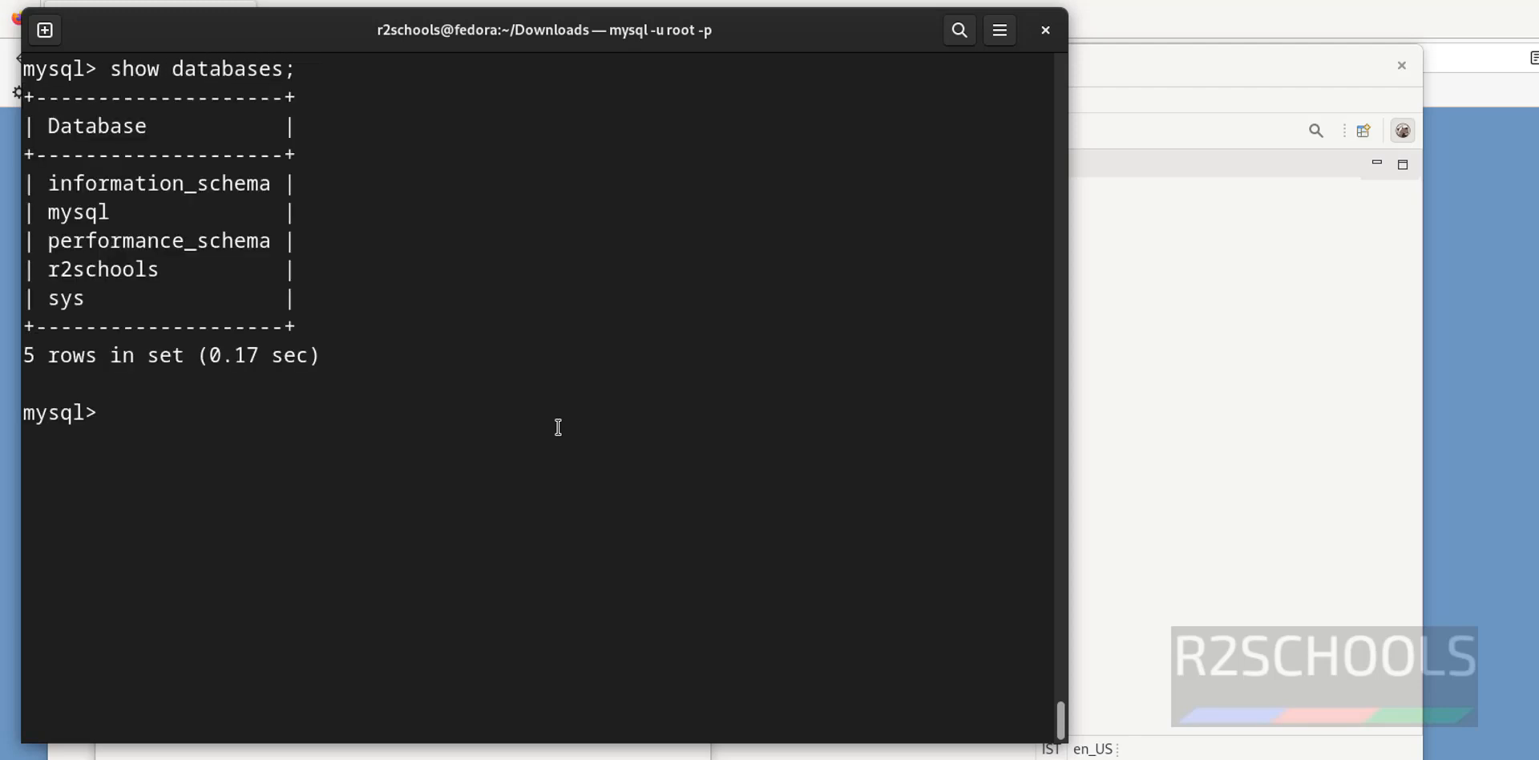
double_click(128, 271)
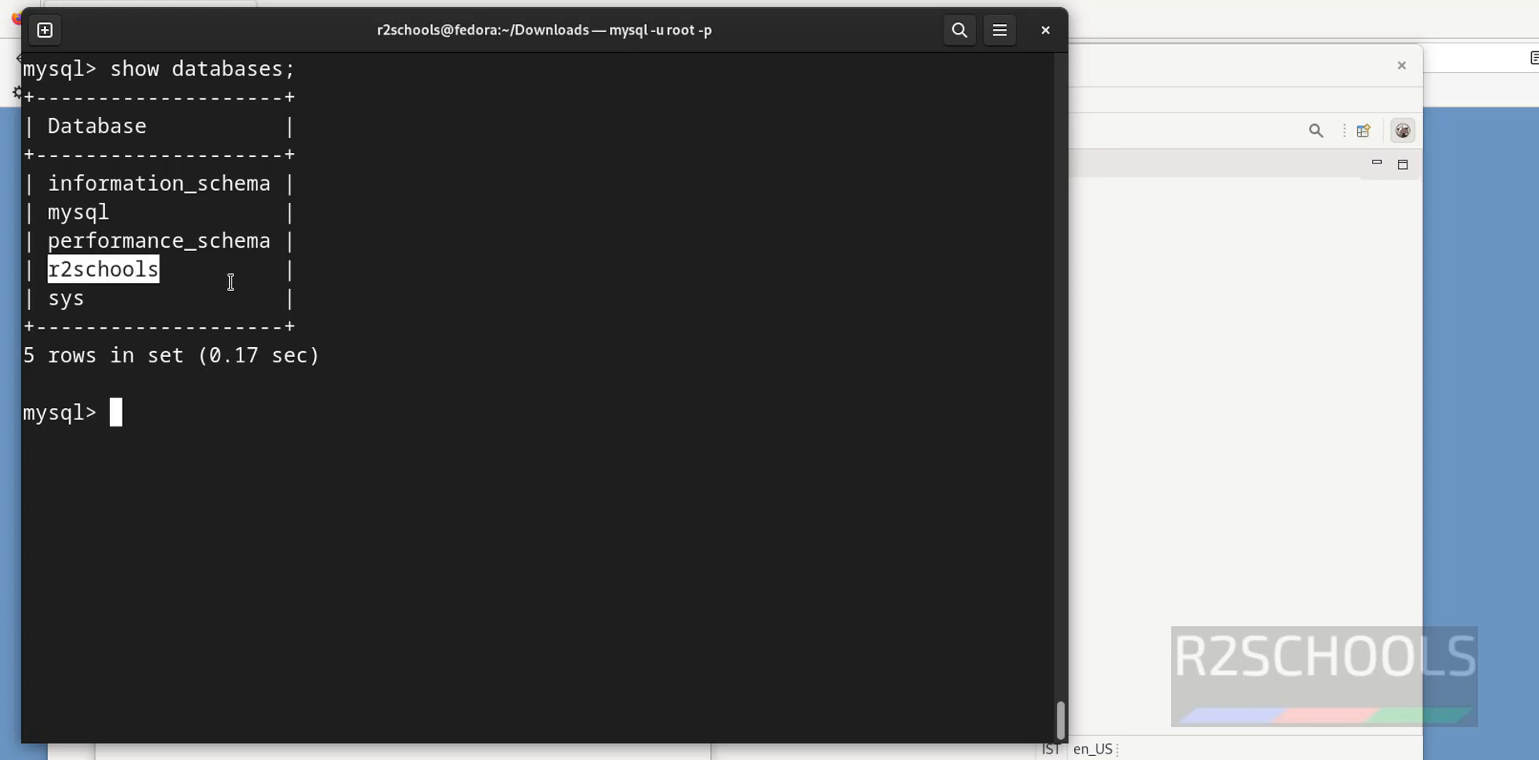
key(alt+Tab)
click(363, 376)
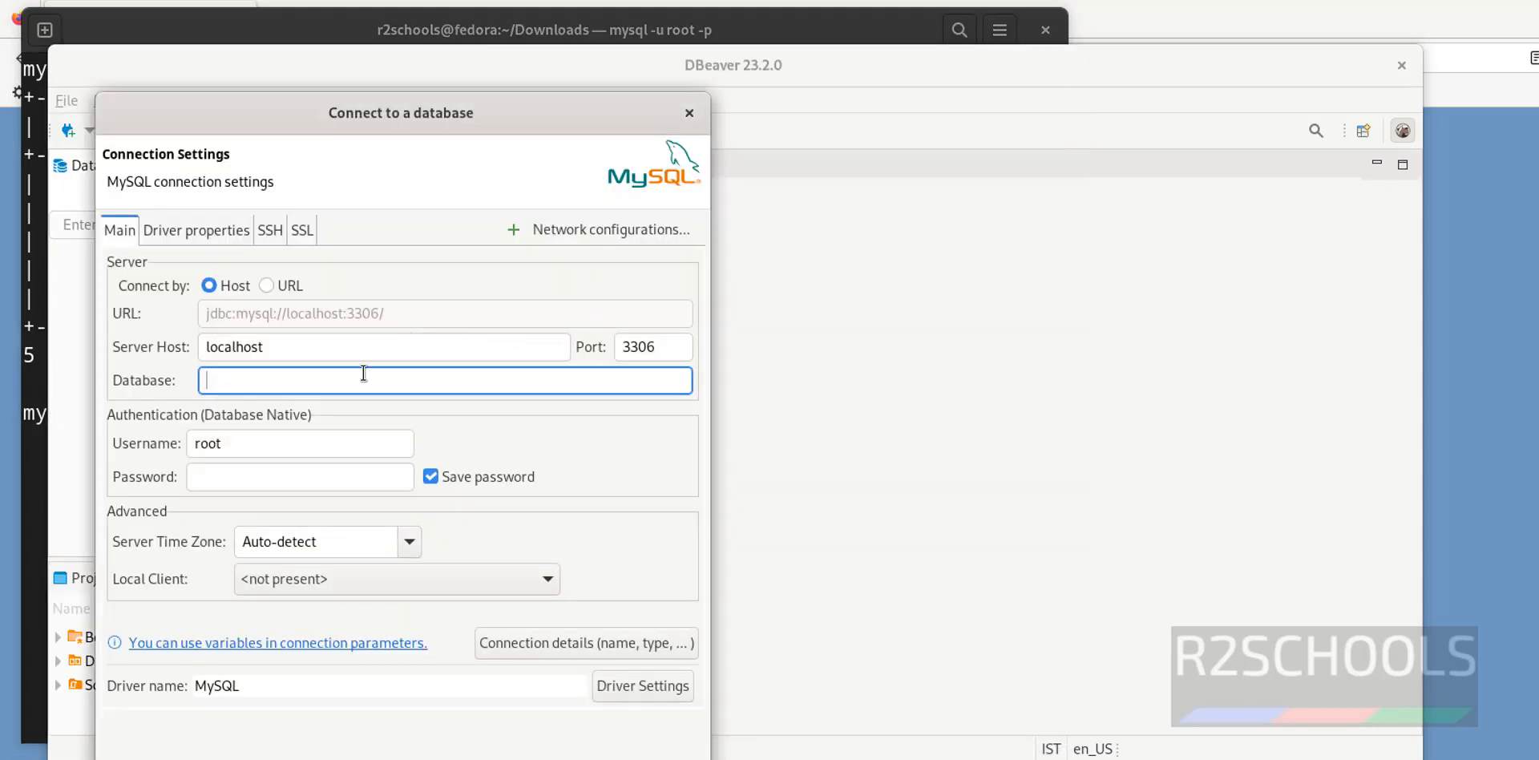
Enter the r2schools database name and the root account password
text(r2schools)
click(267, 449)
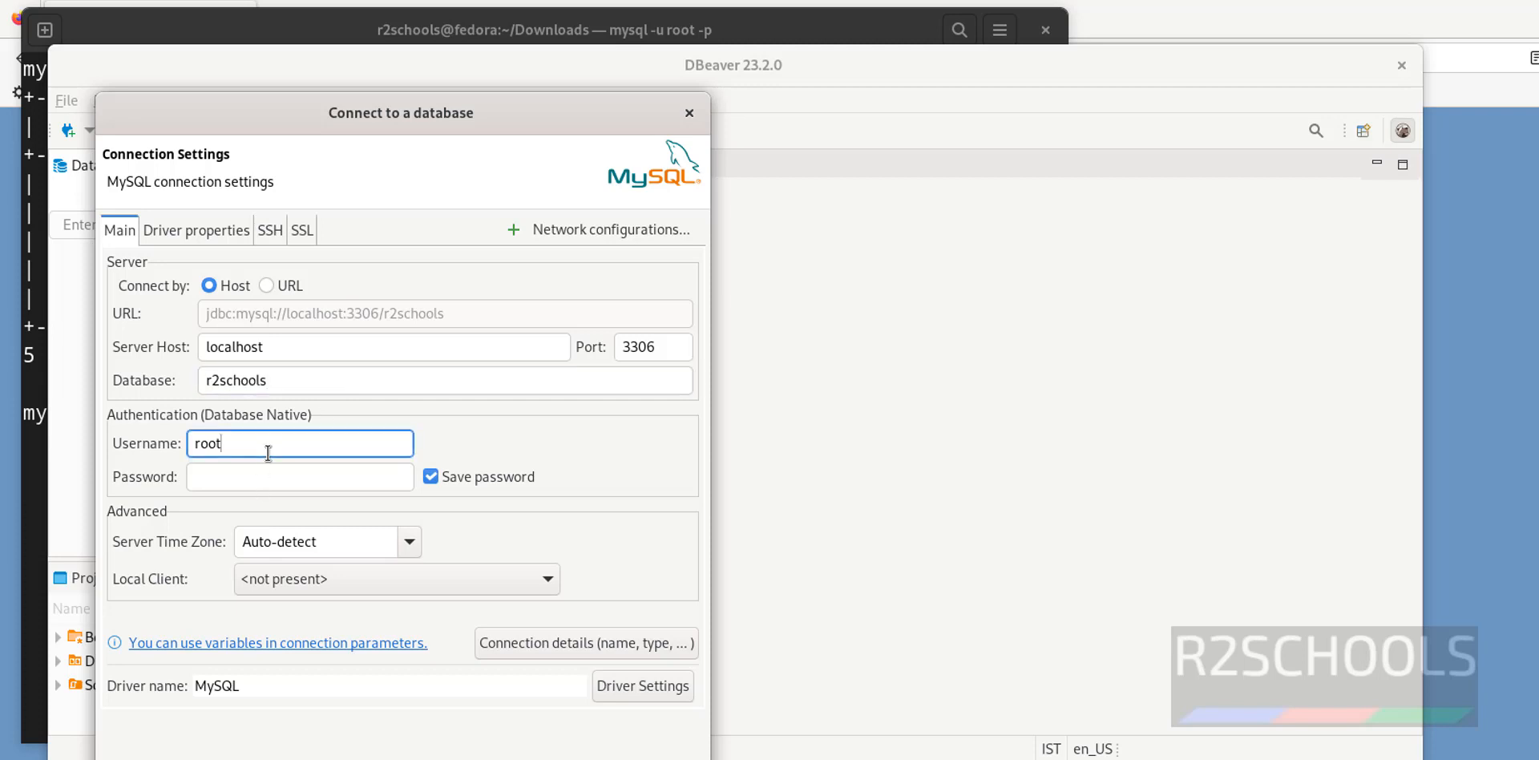
click(268, 477)
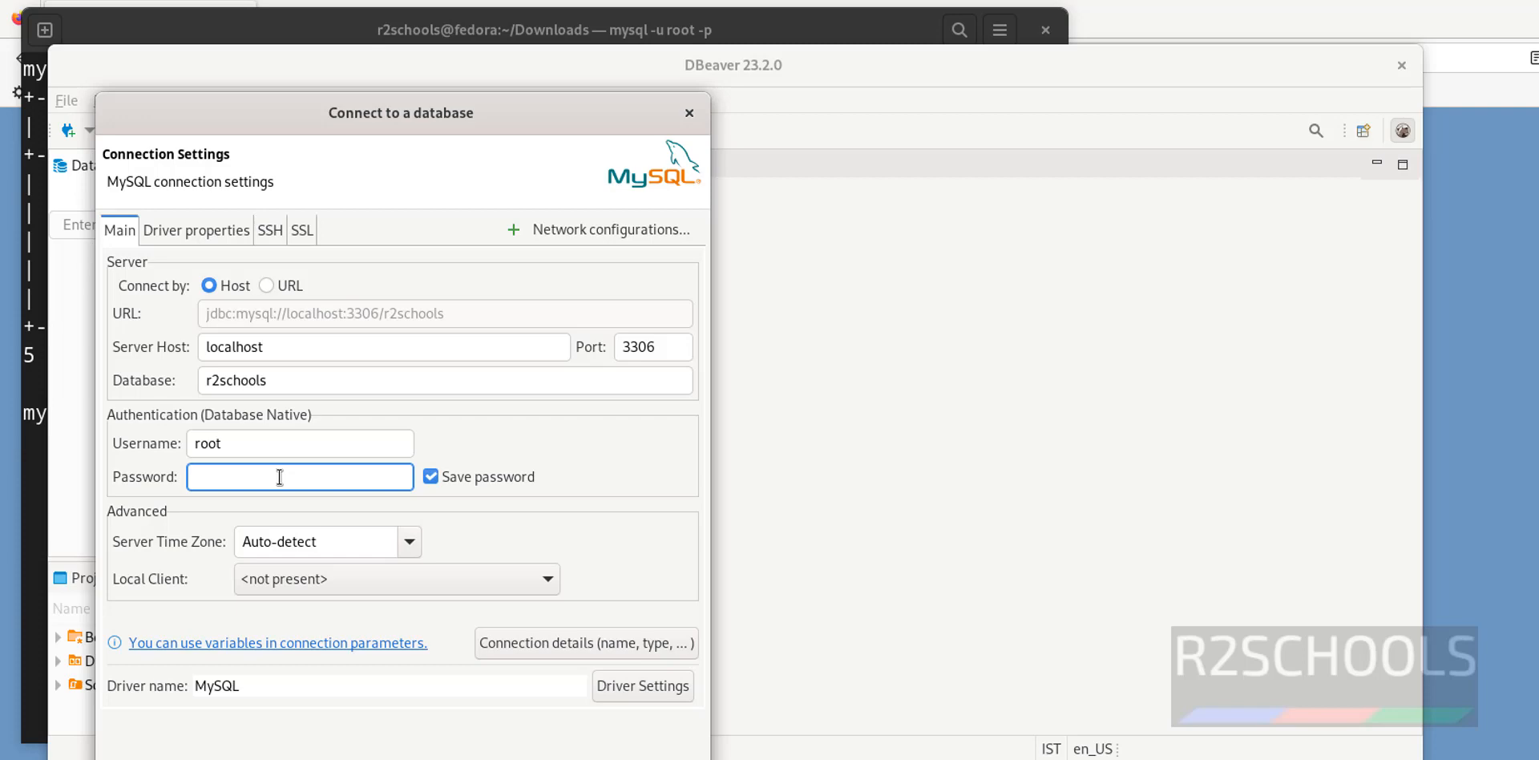
text(root@1234)
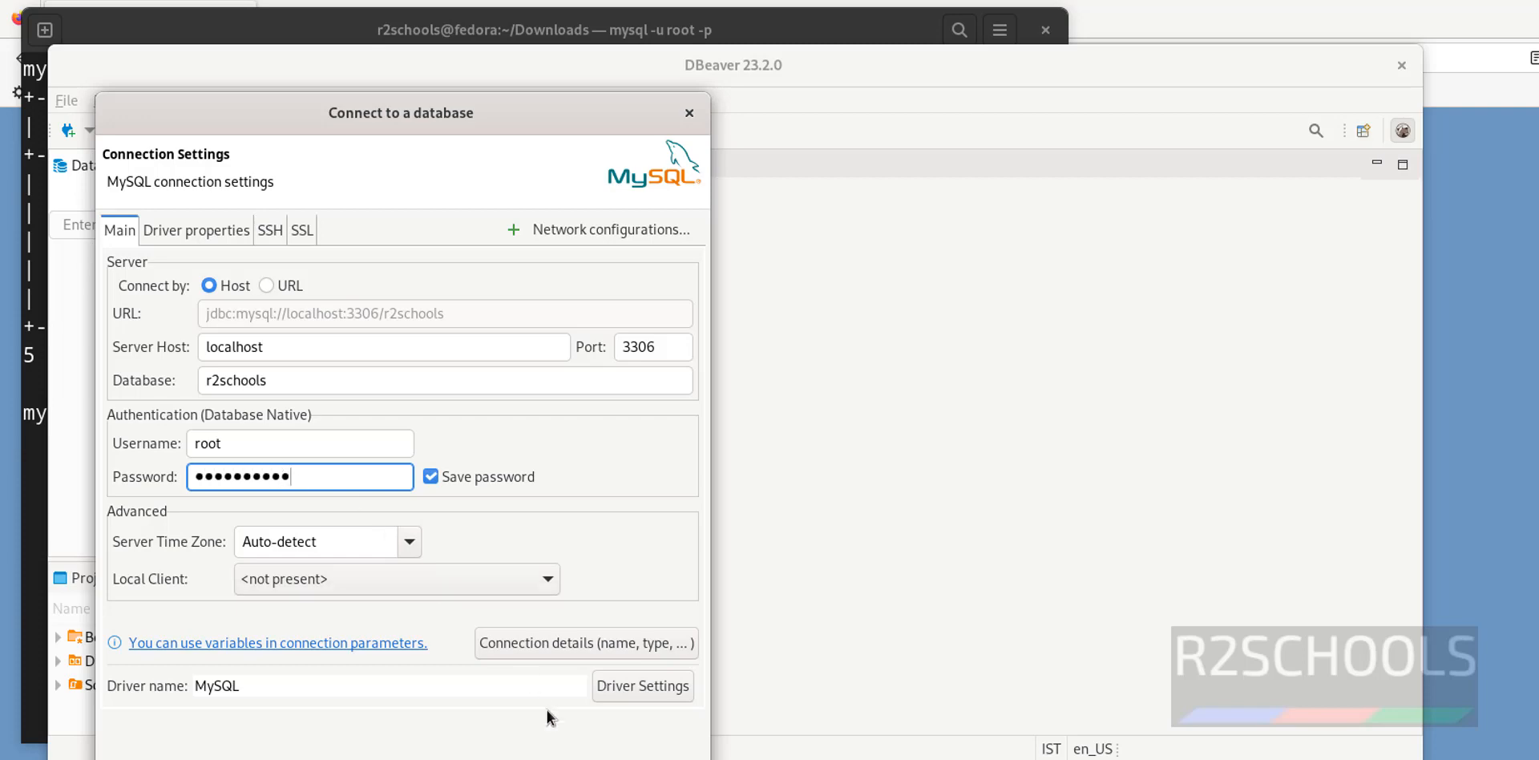
Test the connection, downloading the MySQL driver files, and finish creating the connection
click(178, 711)
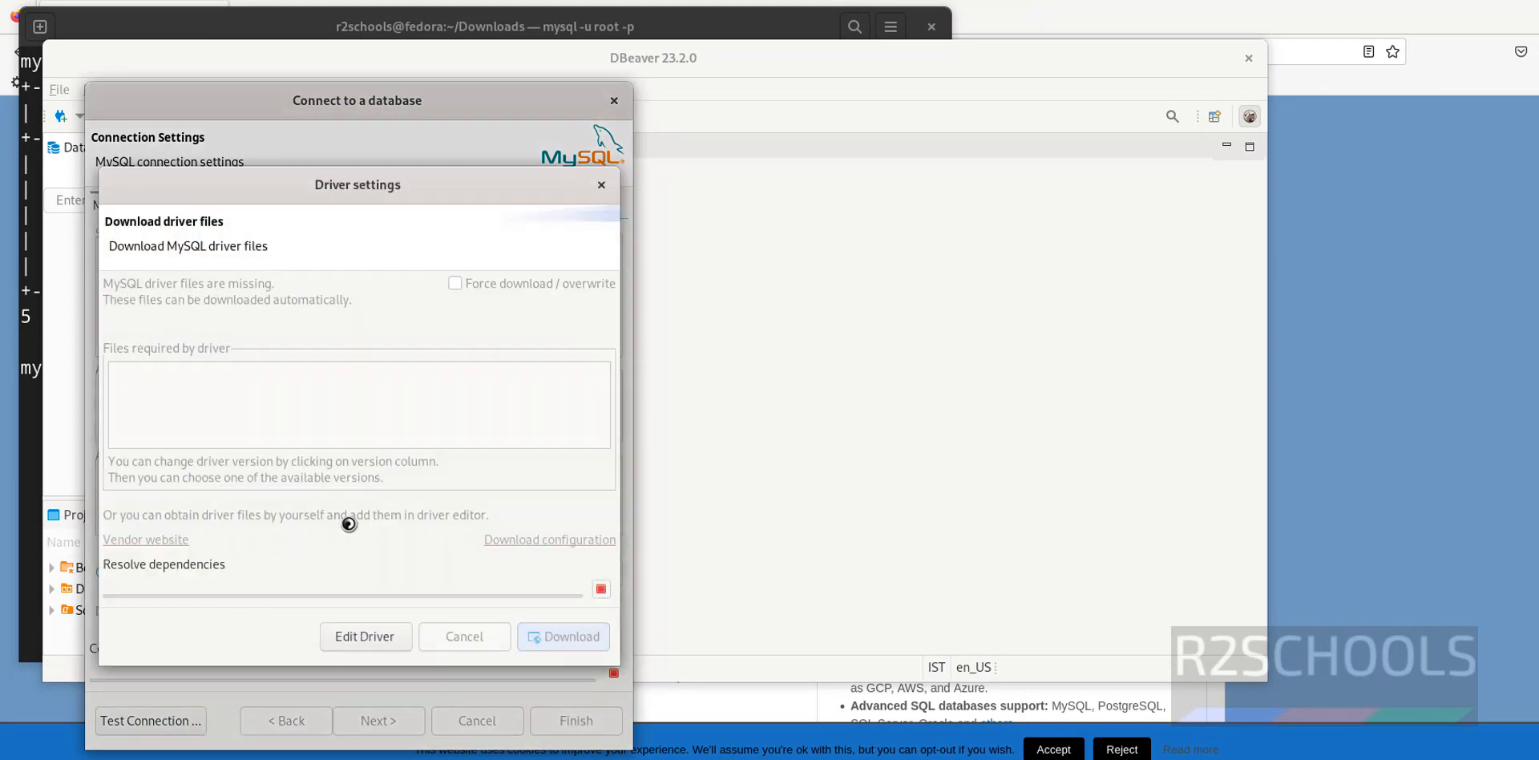
click(551, 619)
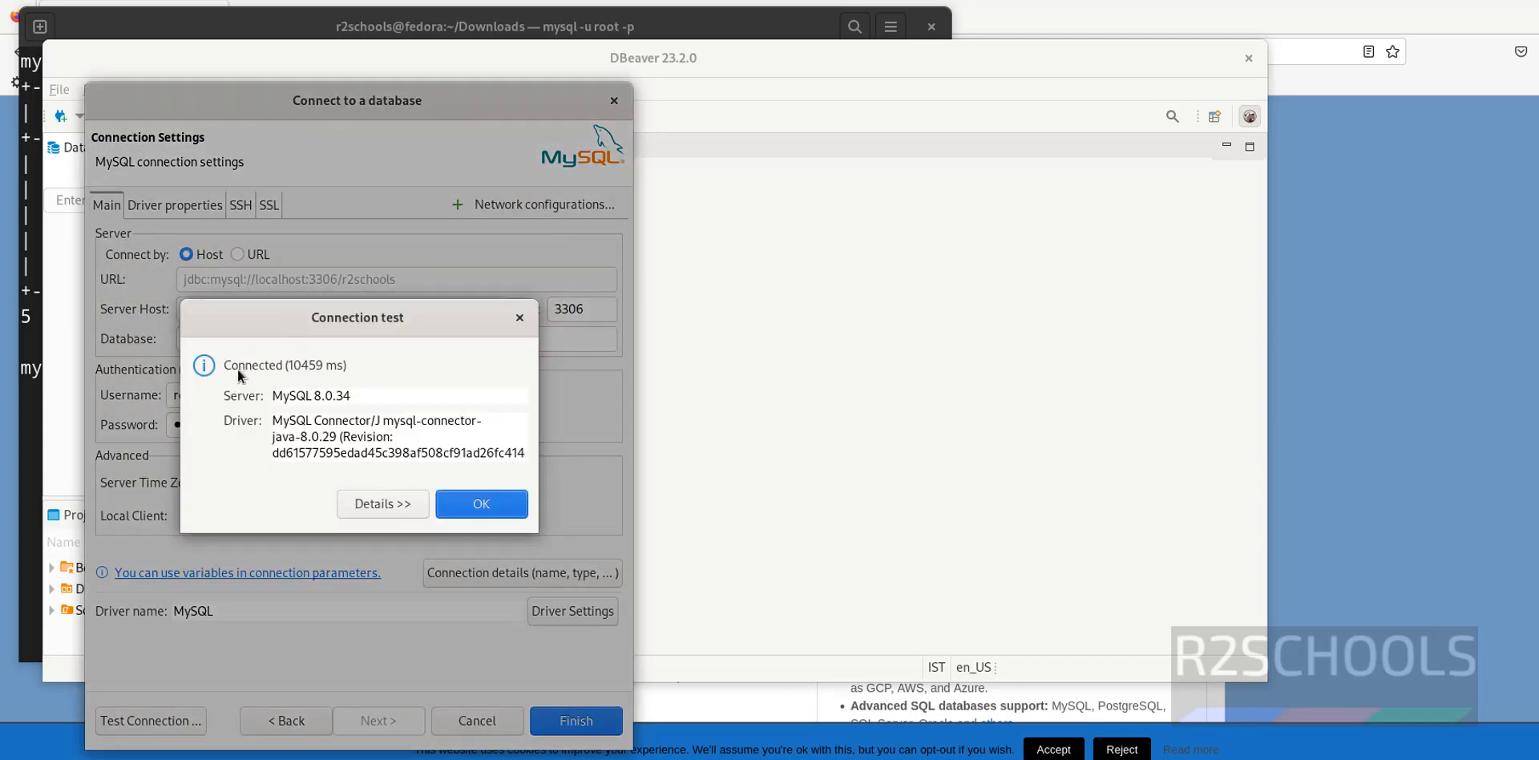
click(460, 503)
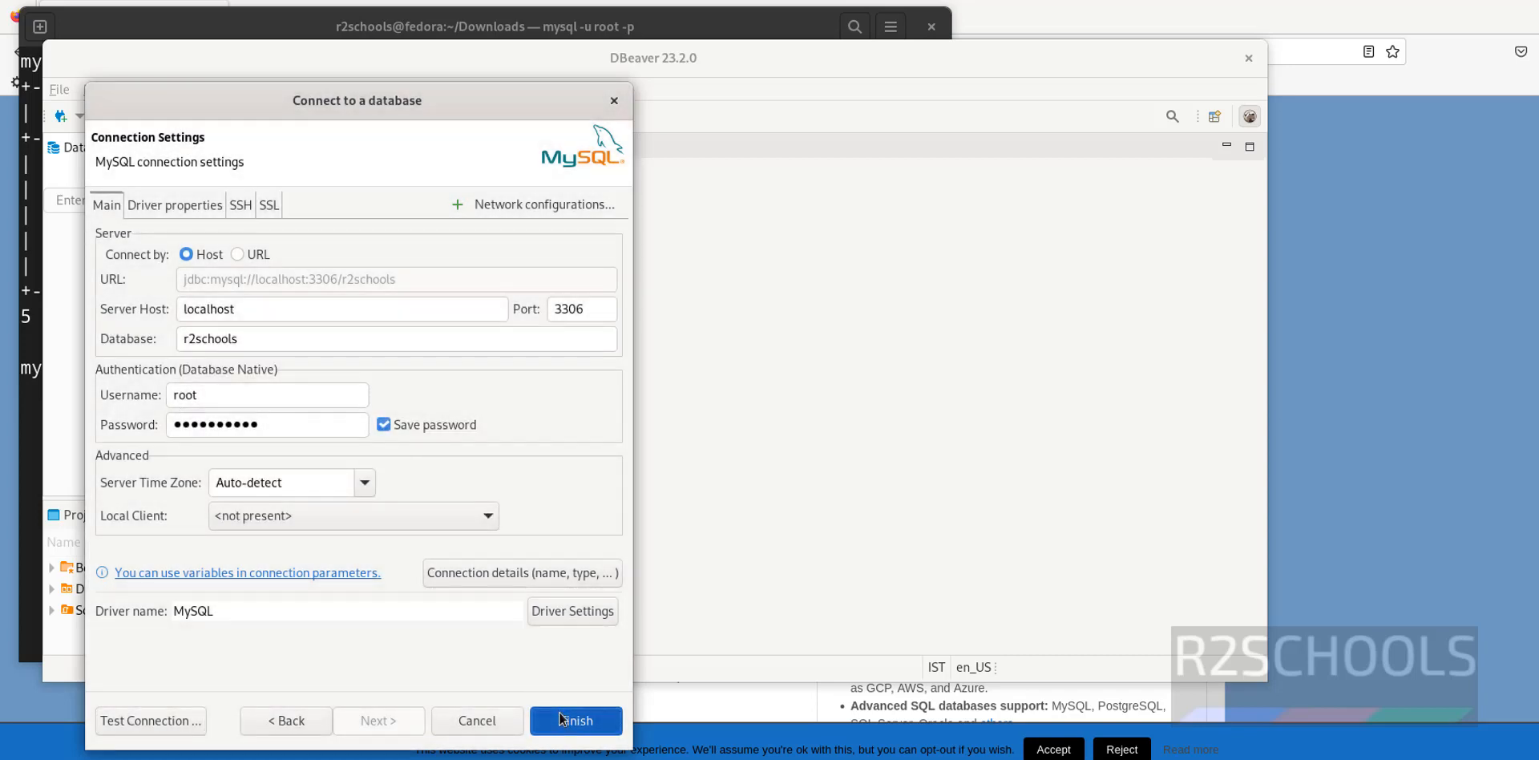
click(564, 720)
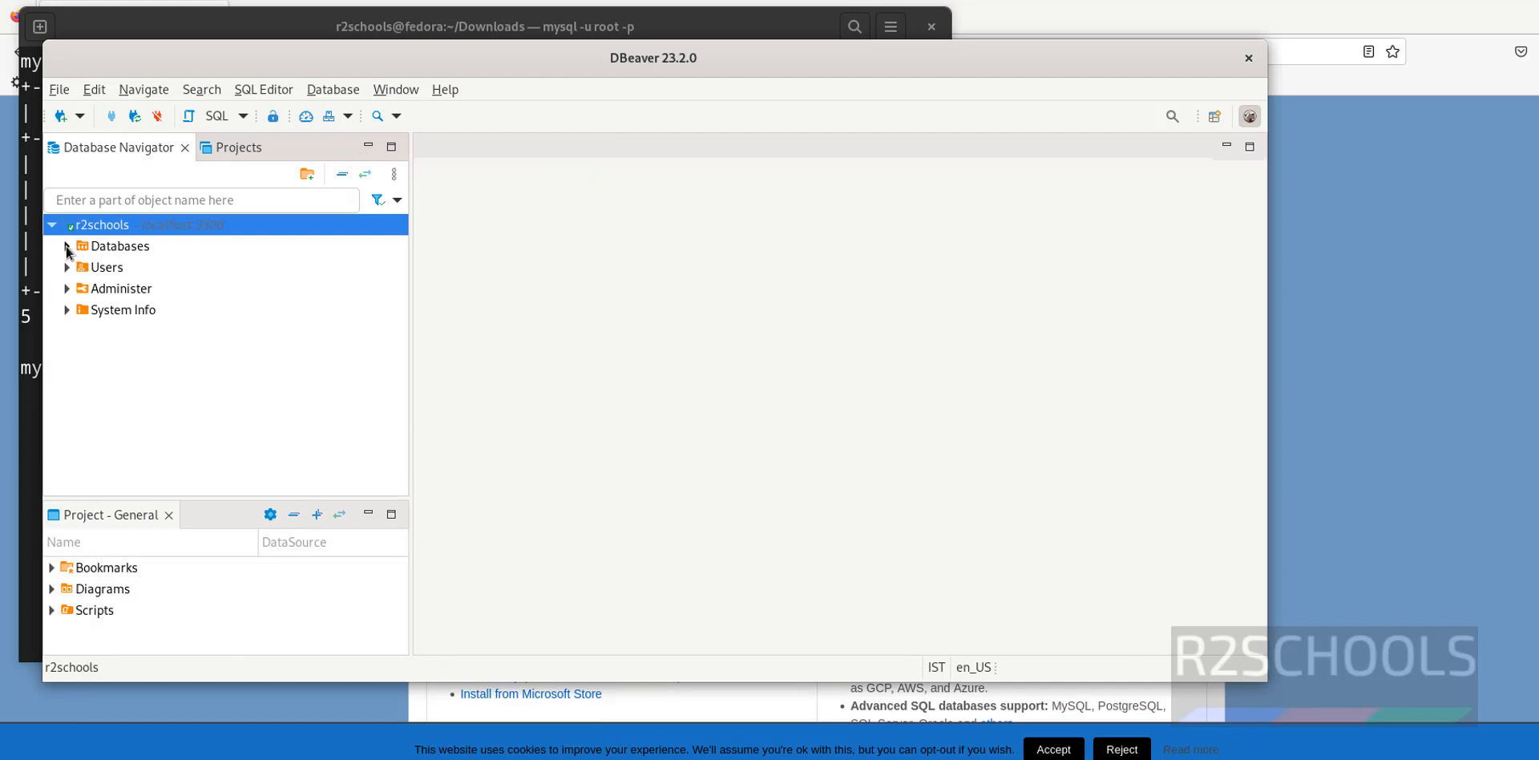
click(67, 247)
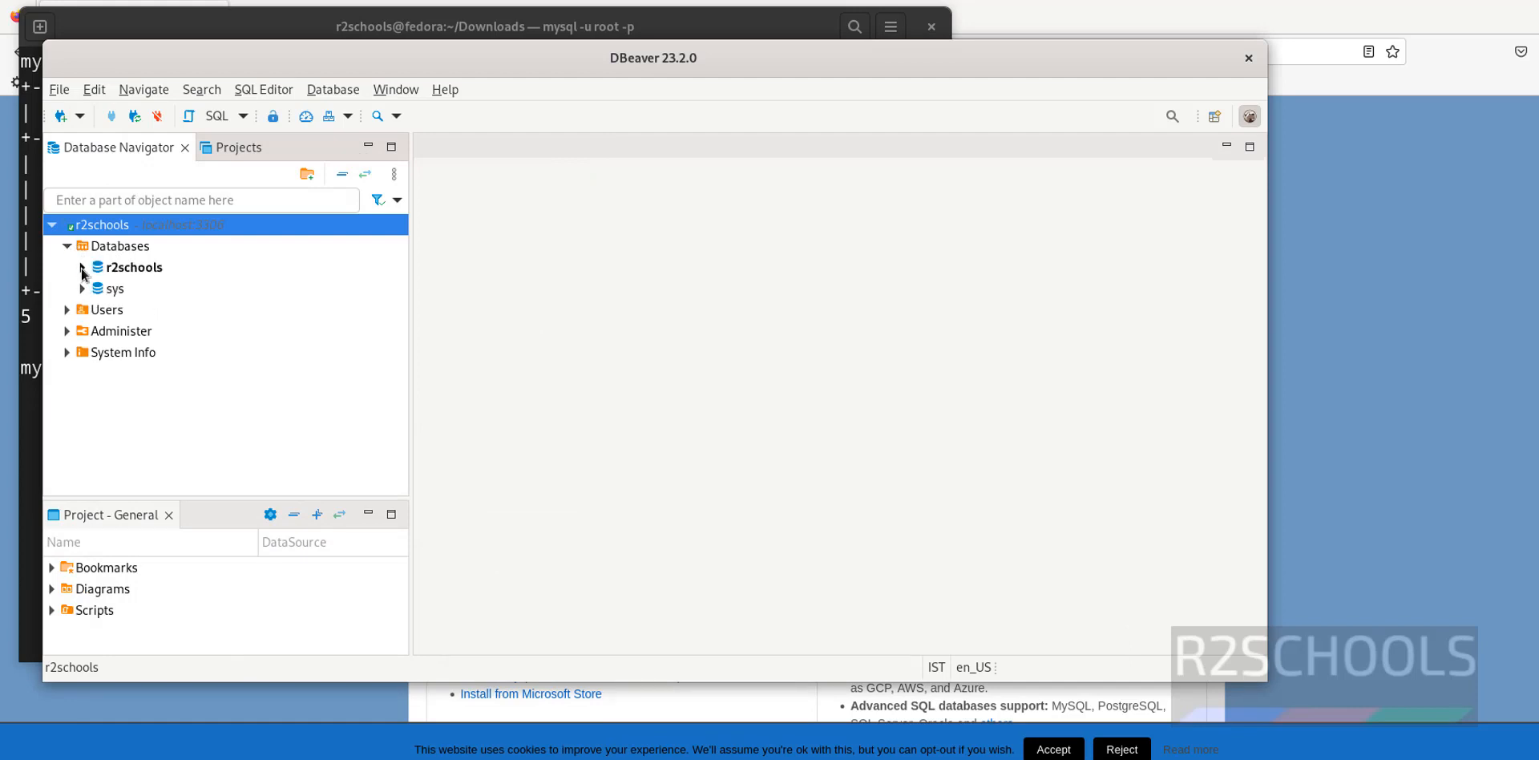
click(82, 267)
click(97, 290)
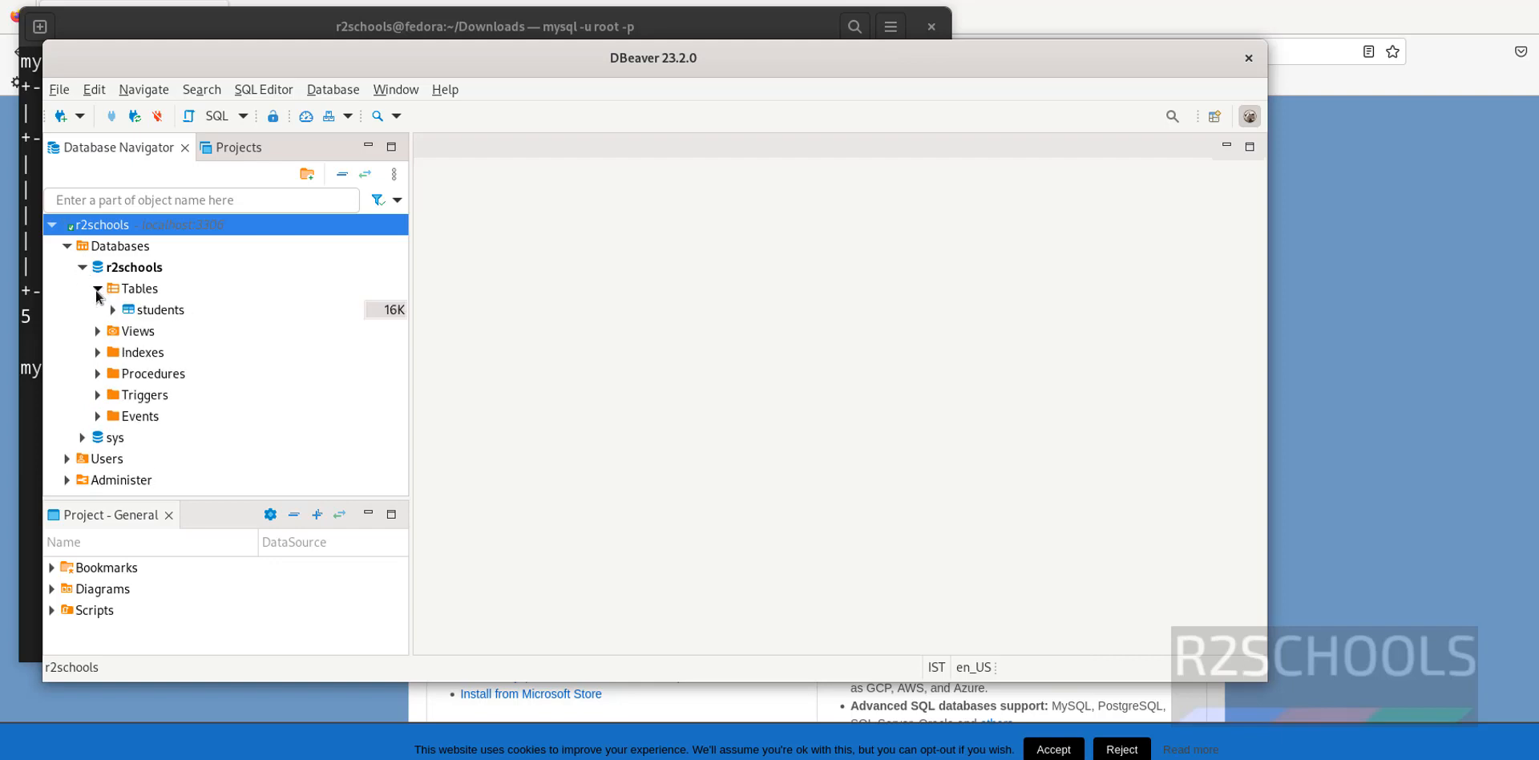
right_click(152, 311)
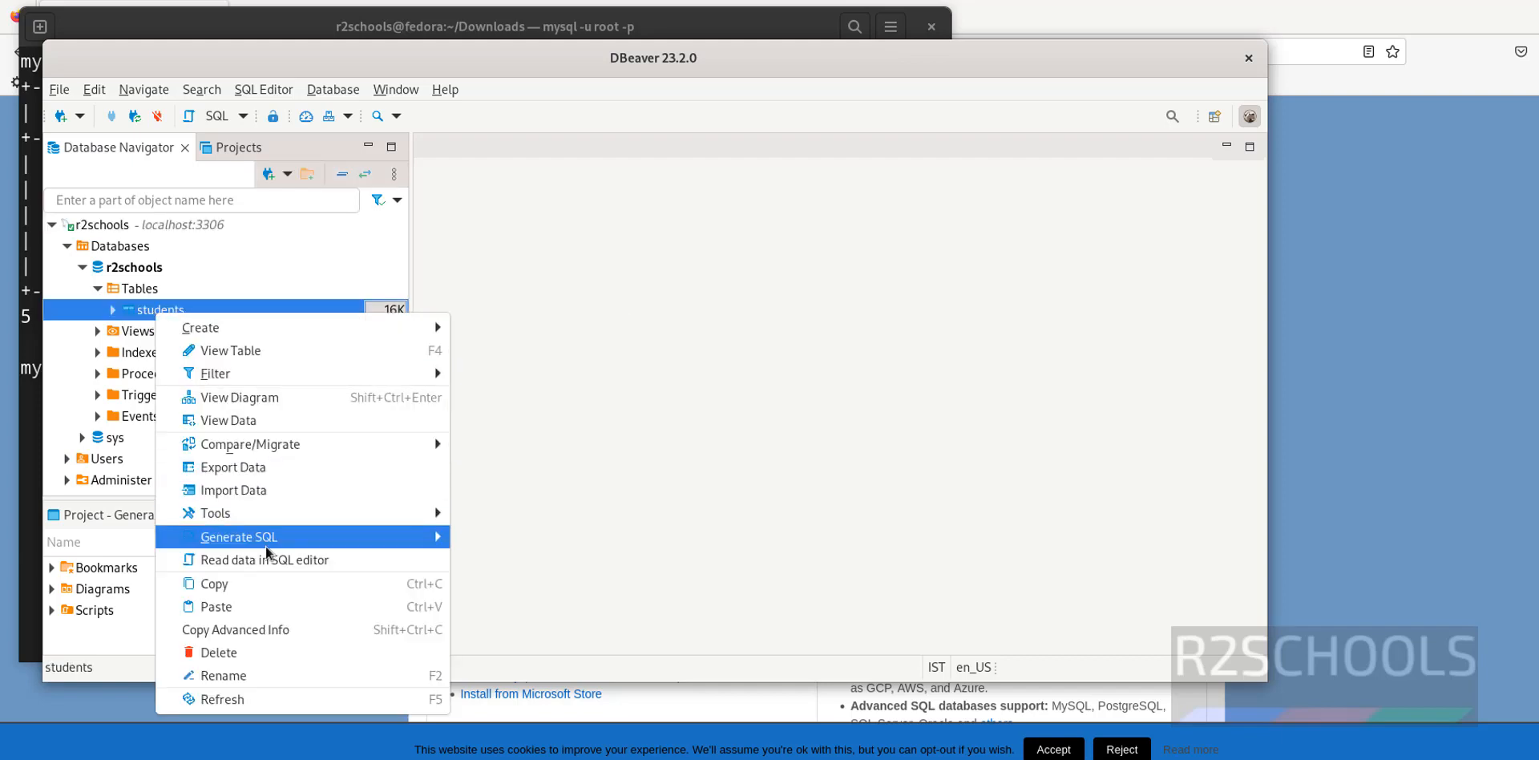
mouse_move(272, 546)
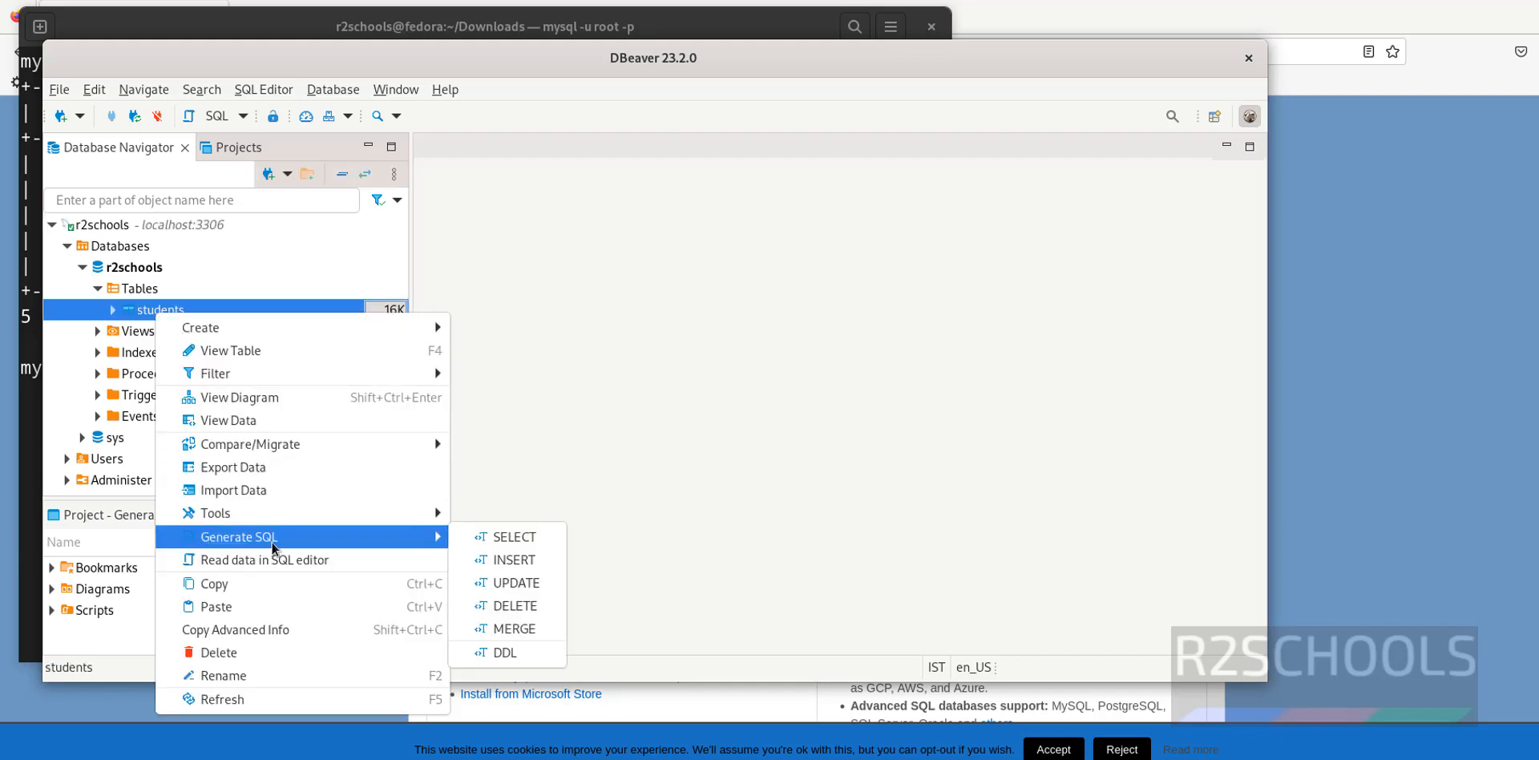
click(540, 653)
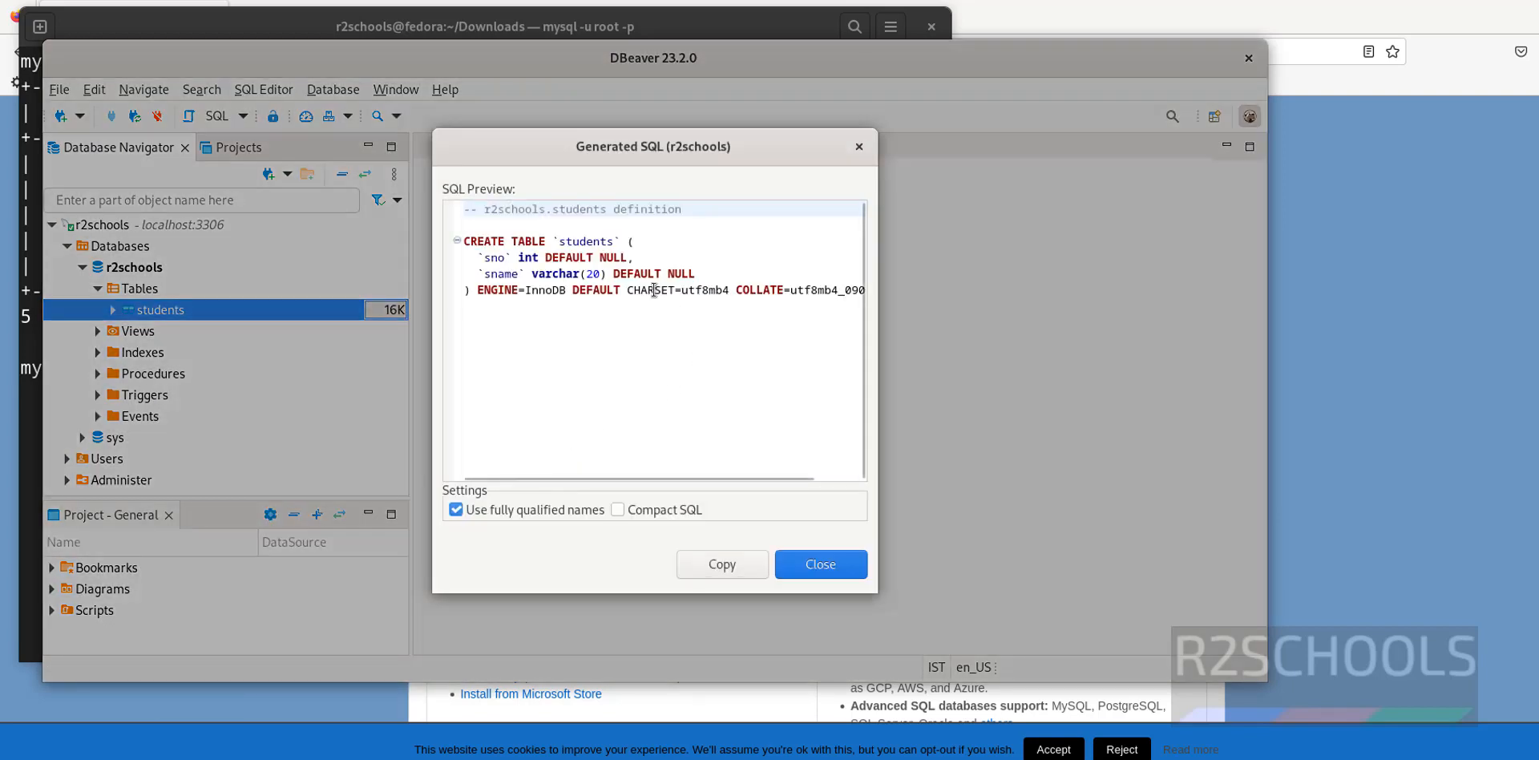
drag(470, 240, 697, 440)
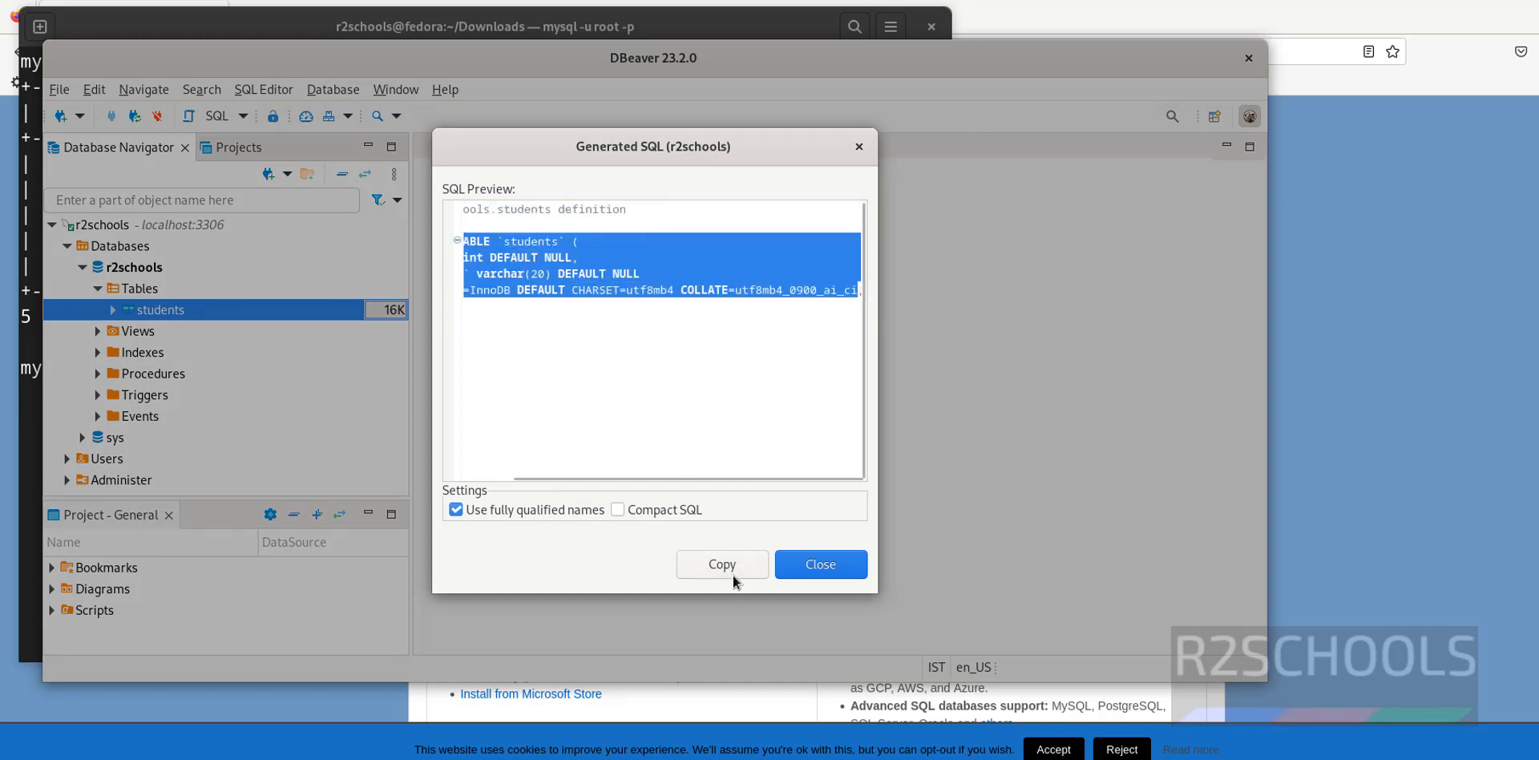
click(821, 565)
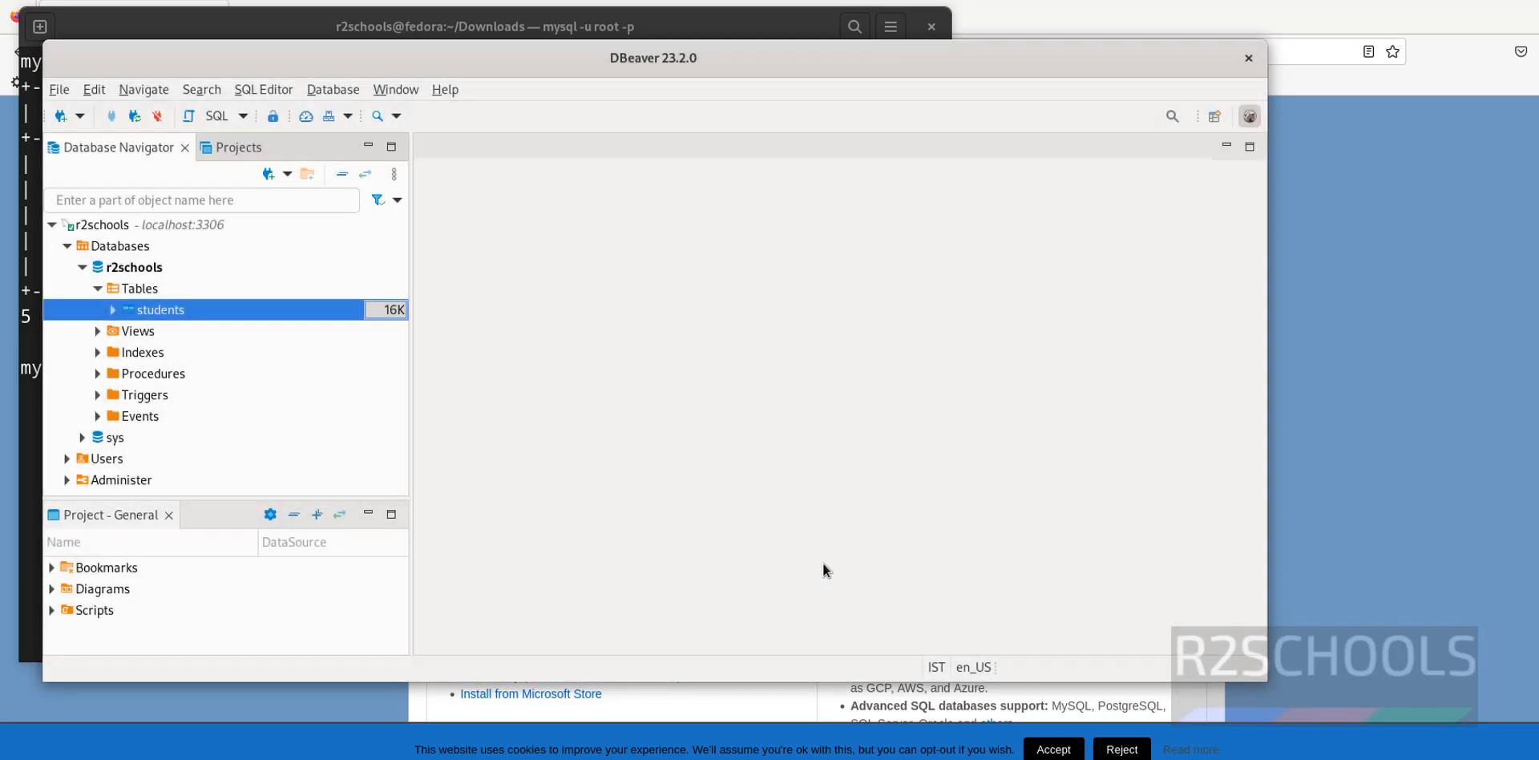
Create database r2test with the default utf8mb4 charset from the Databases context menu
right_click(123, 247)
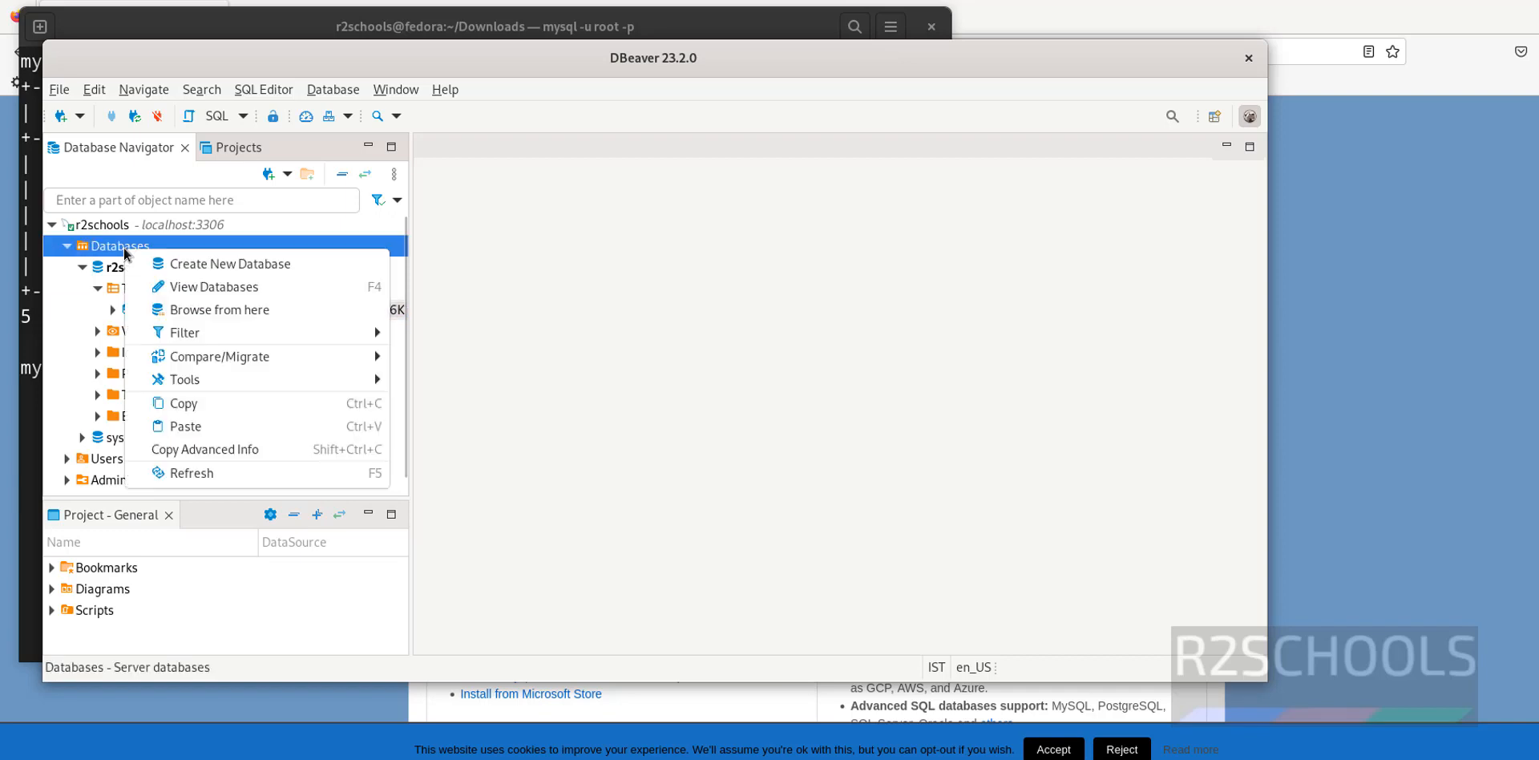
click(207, 269)
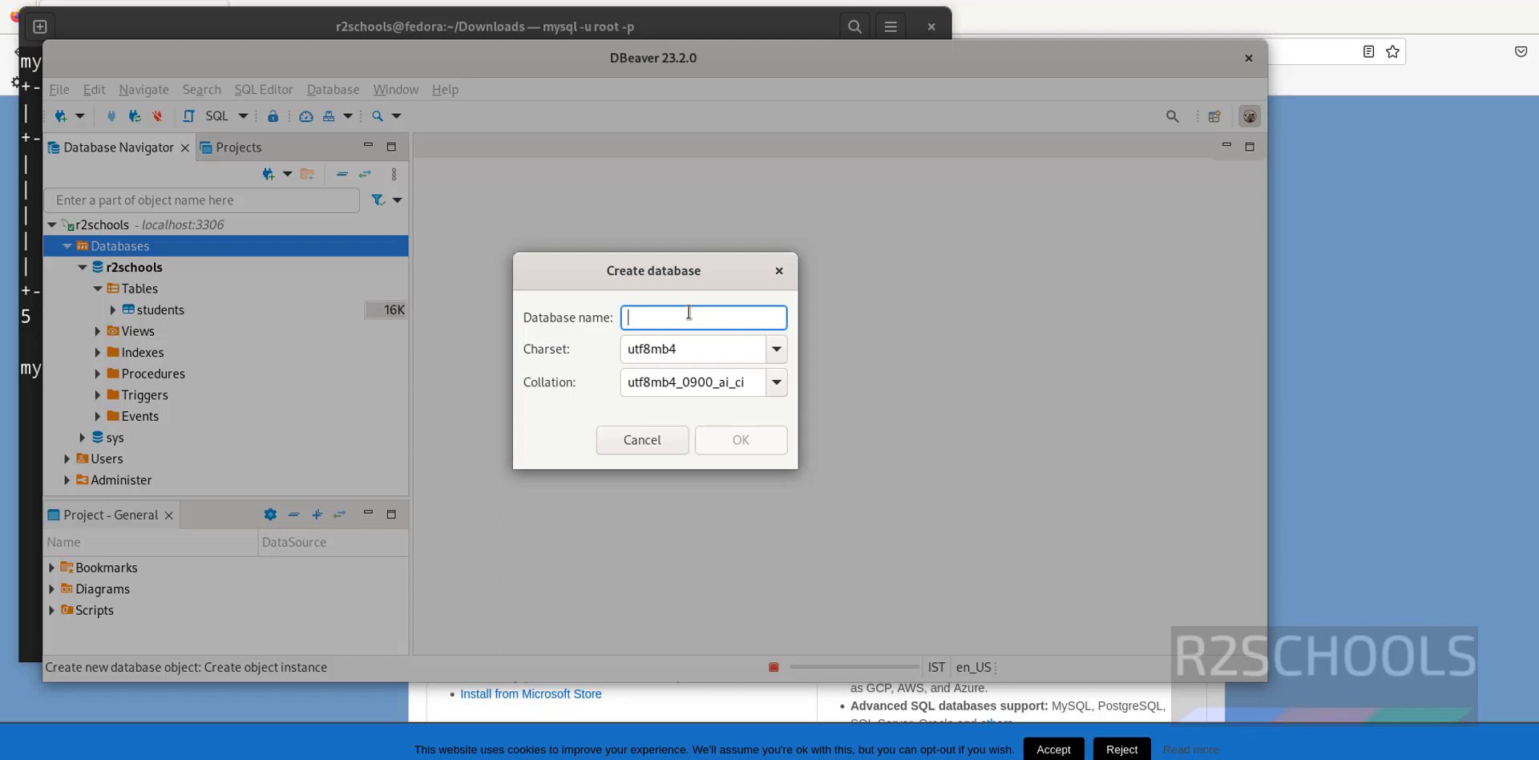
text(r2test)
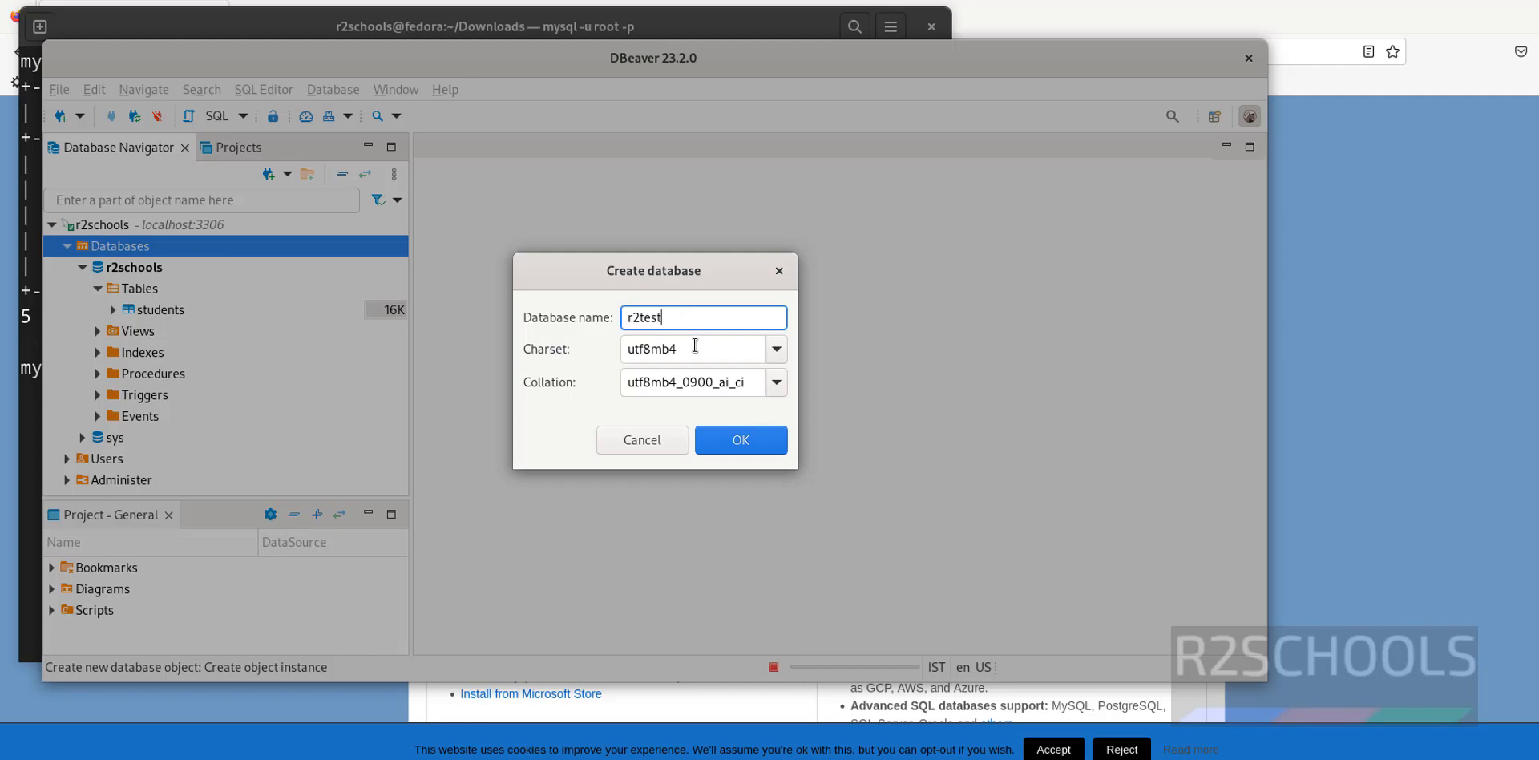
click(741, 440)
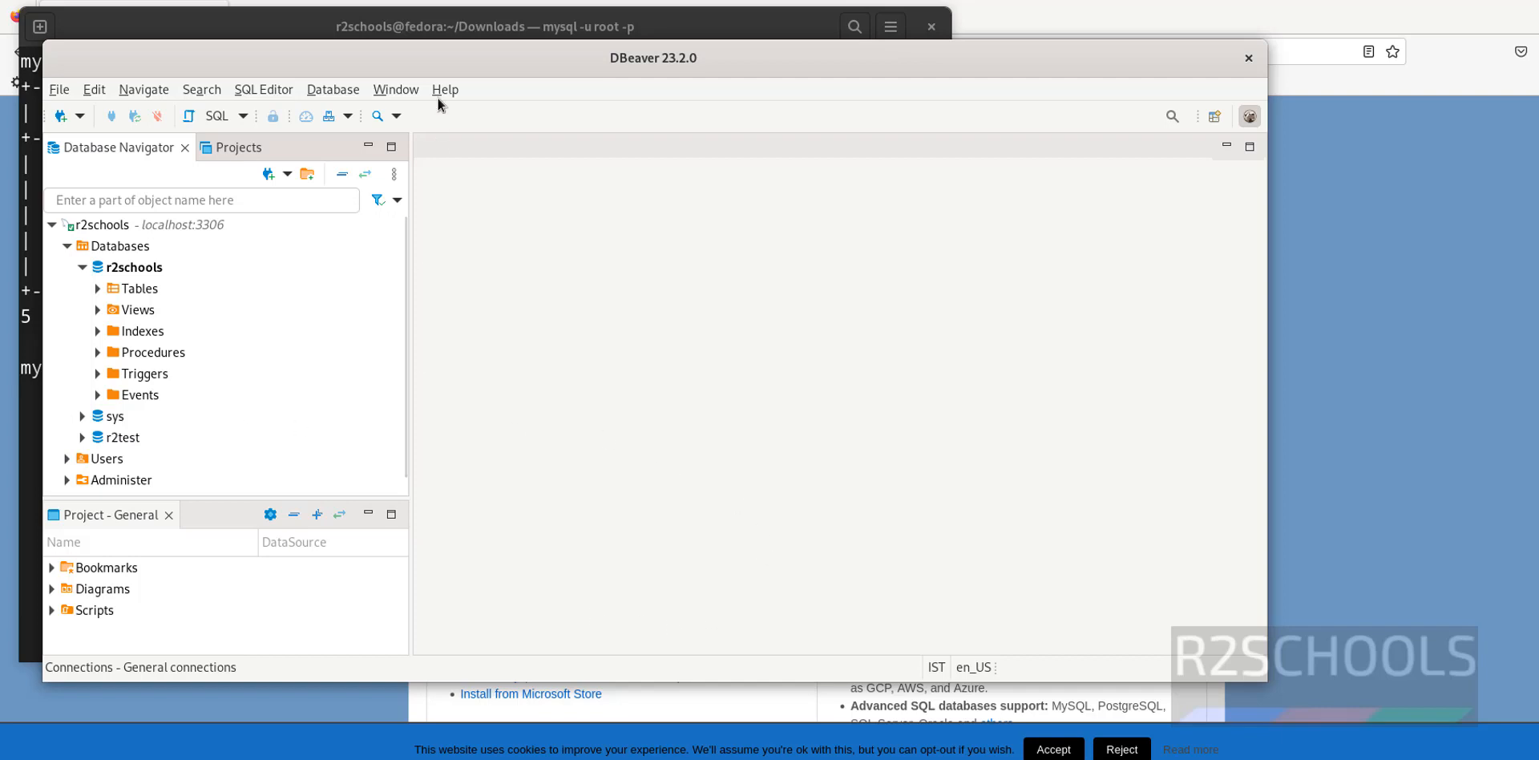
click(297, 27)
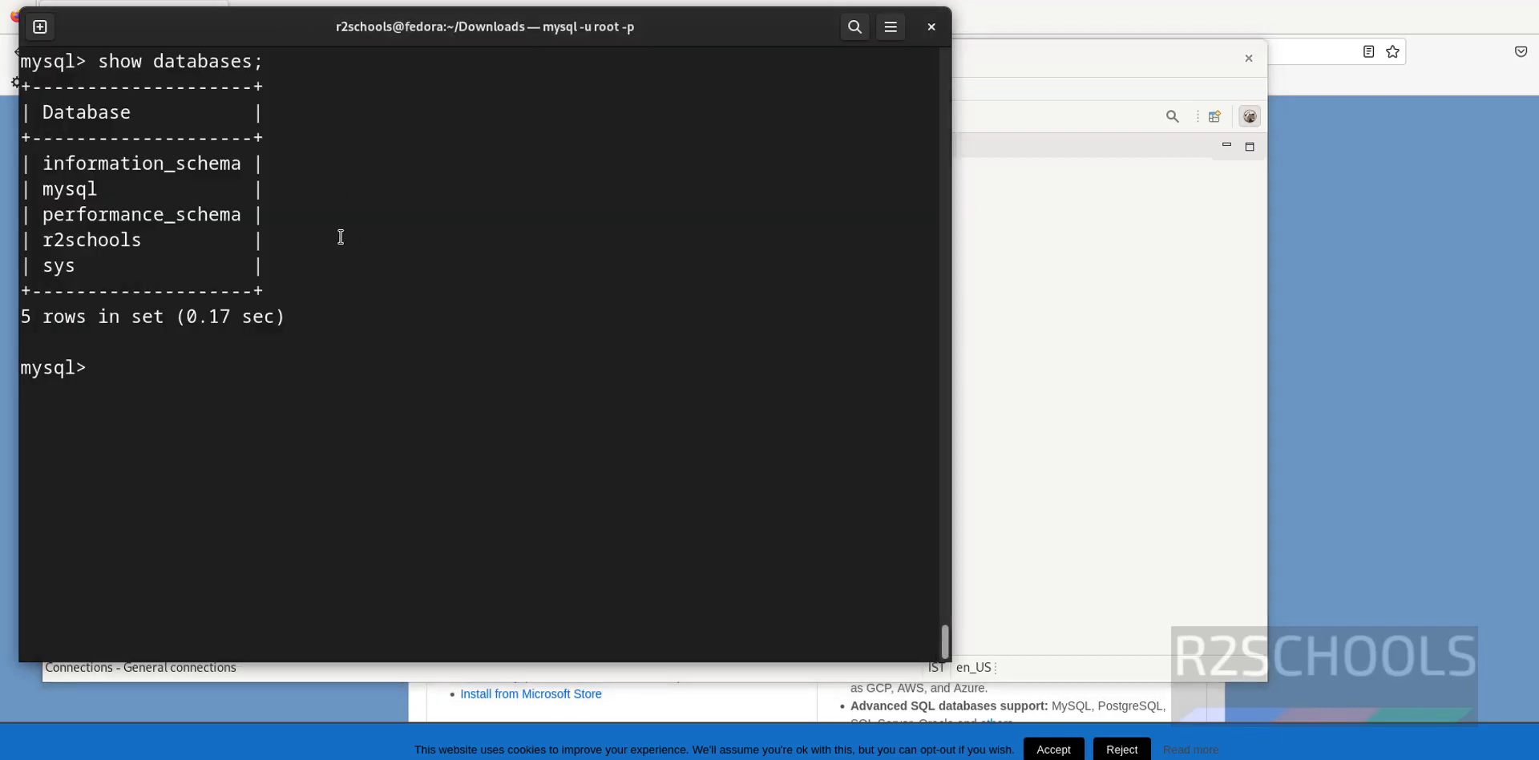
Run show databases; in the mysql client and confirm r2test is listed
text(show )
text(tab)
key(BackSpace)
key(BackSpace)
key(BackSpace)
text(databases;)
key(Return)
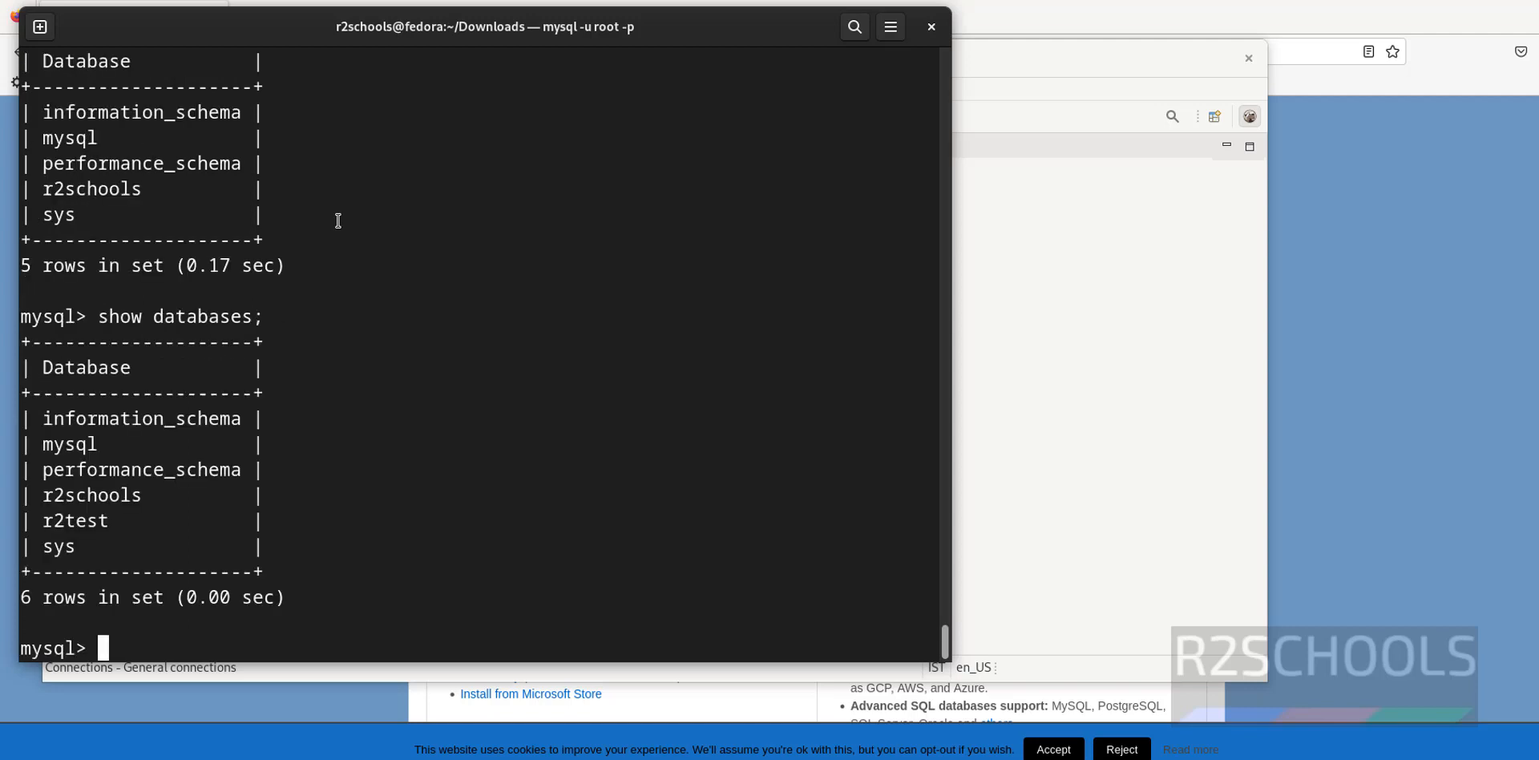
double_click(72, 519)
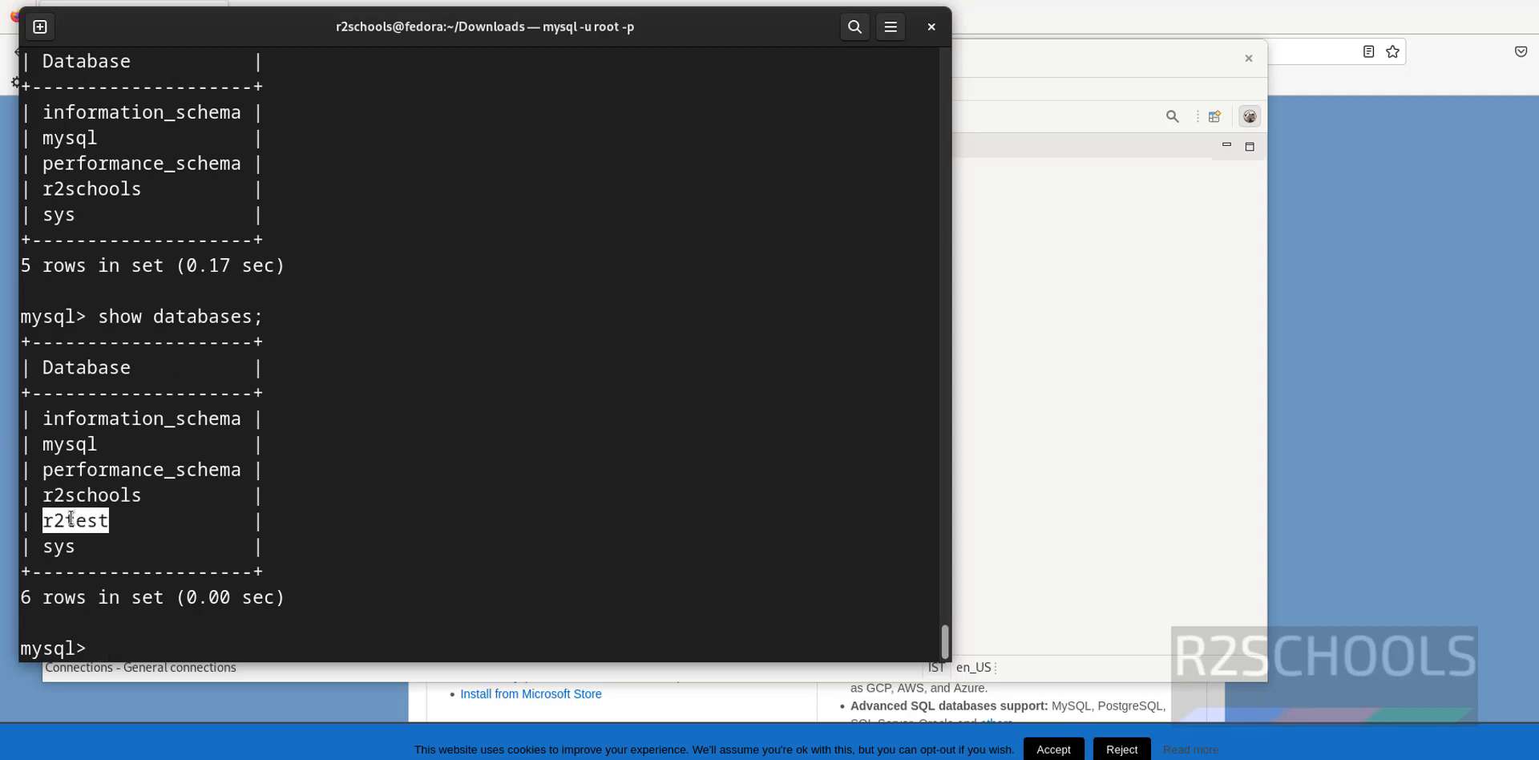
key(alt+Tab)
Open a SQL console on the r2schools database
click(160, 268)
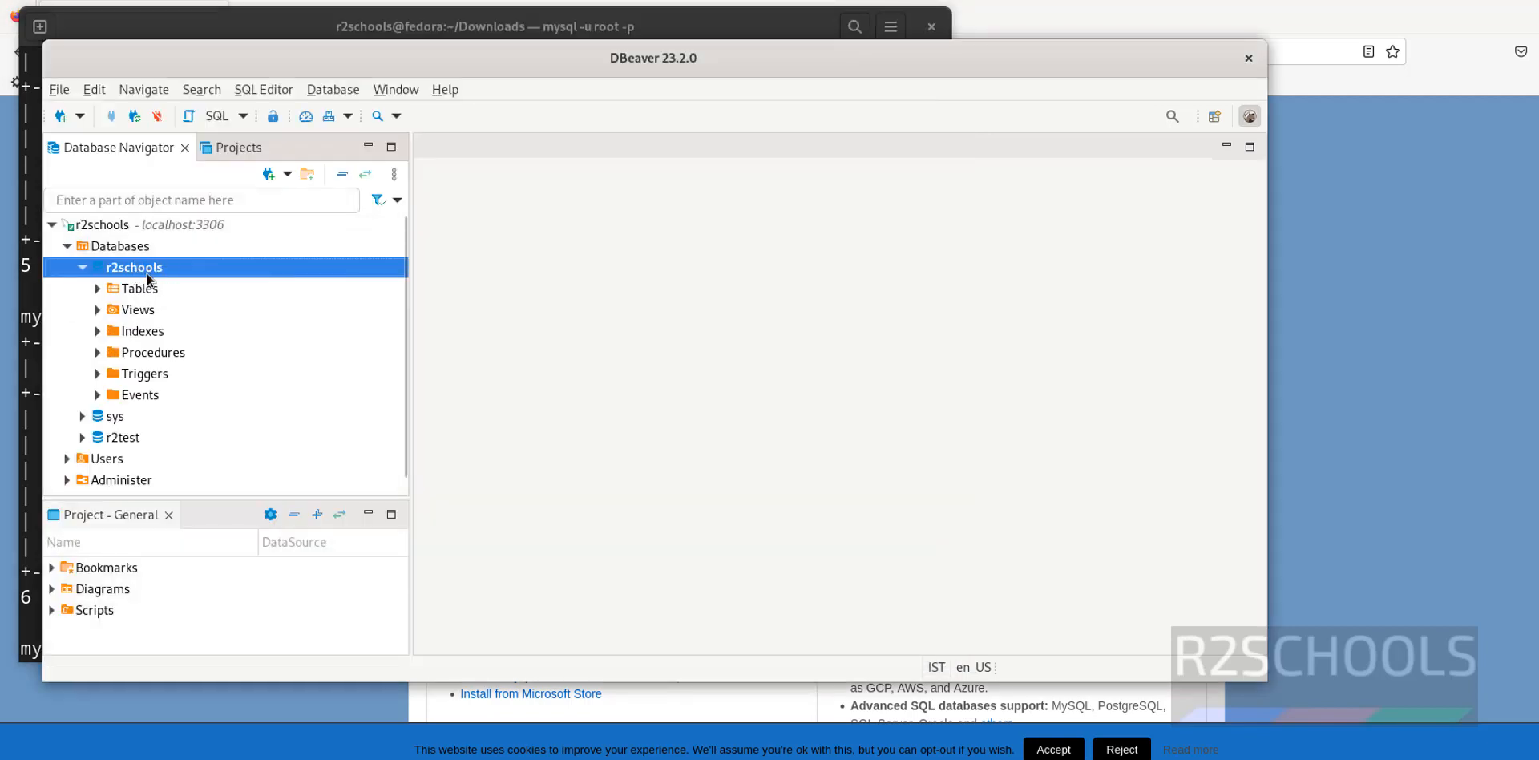
right_click(148, 269)
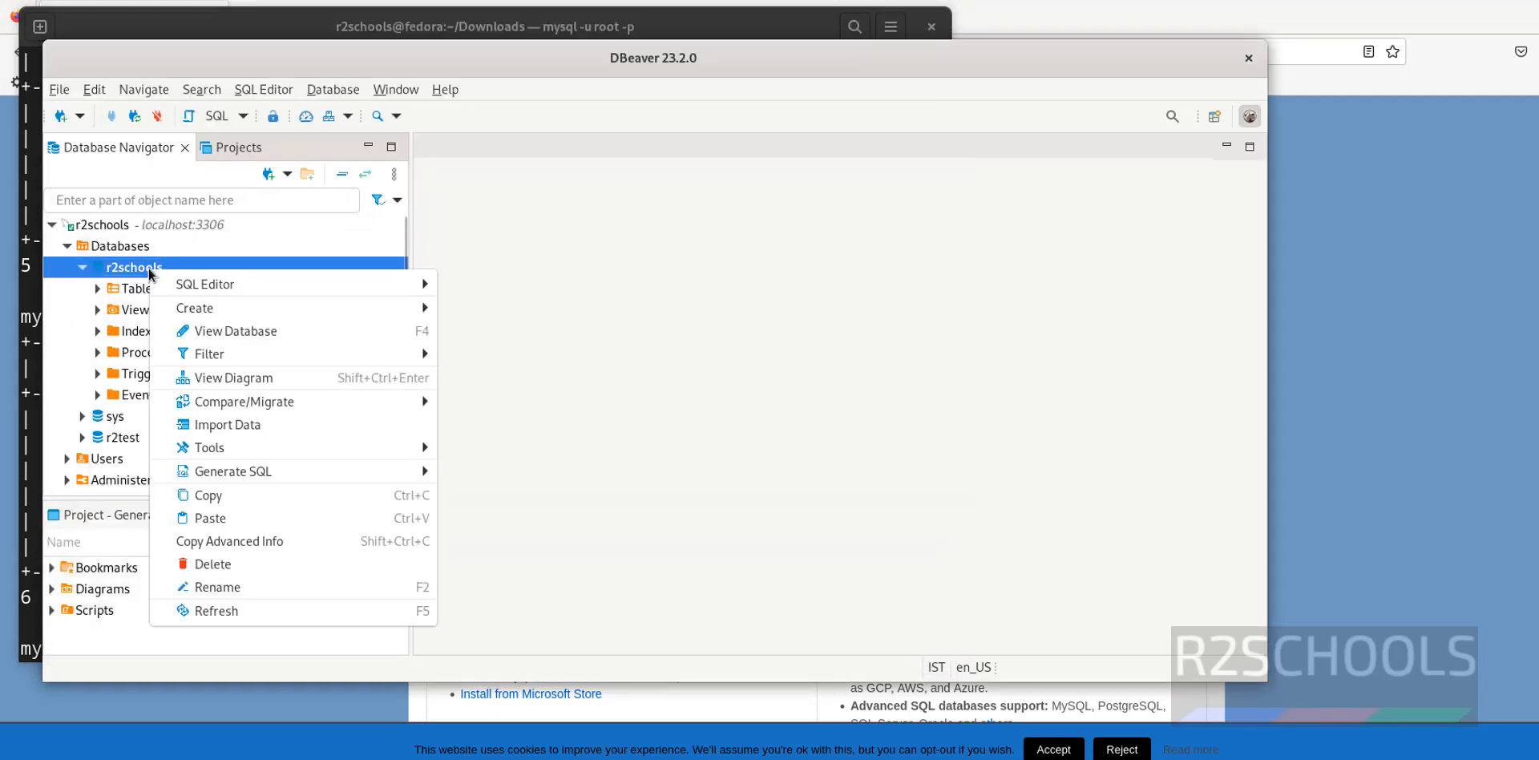
mouse_move(212, 287)
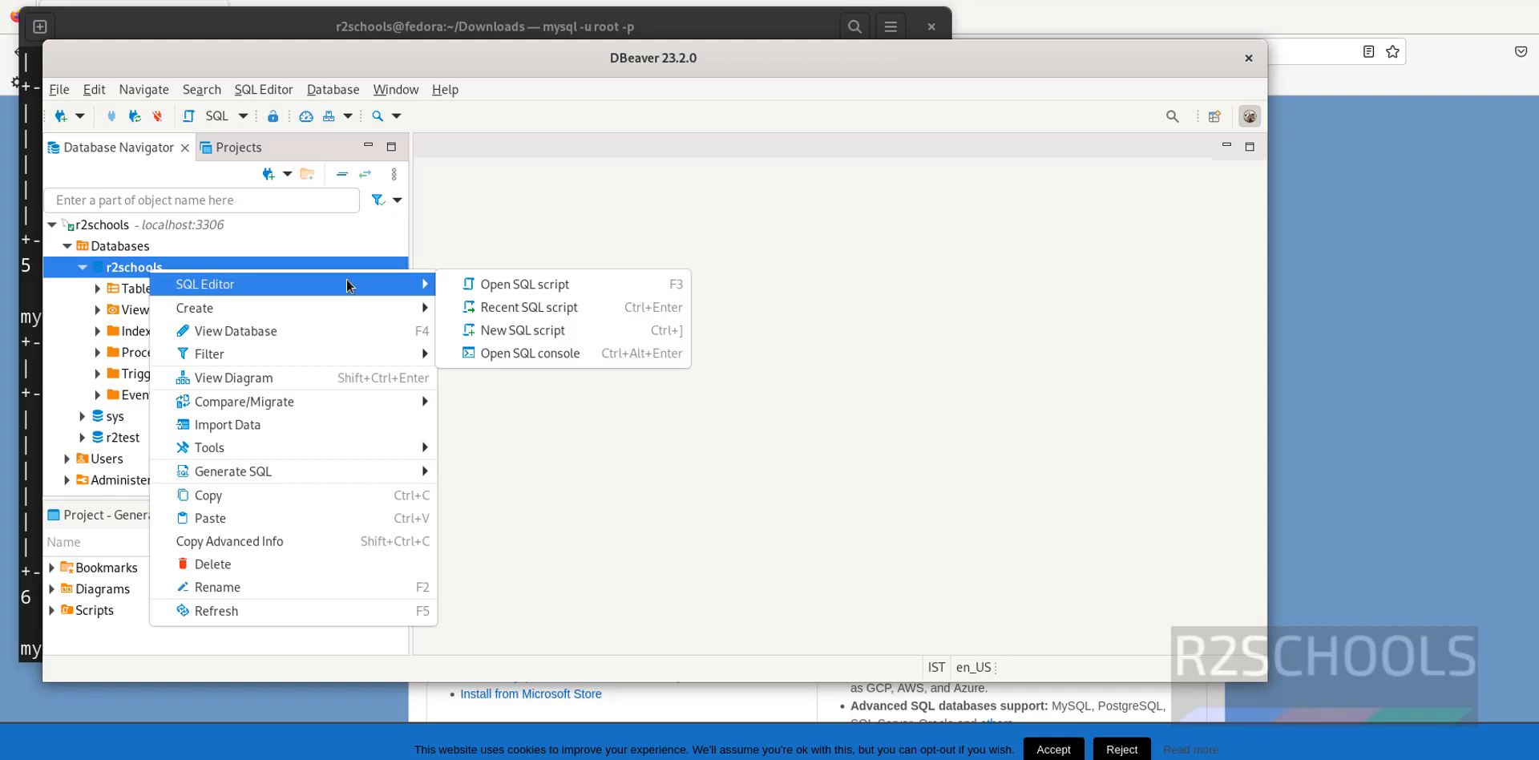
click(552, 354)
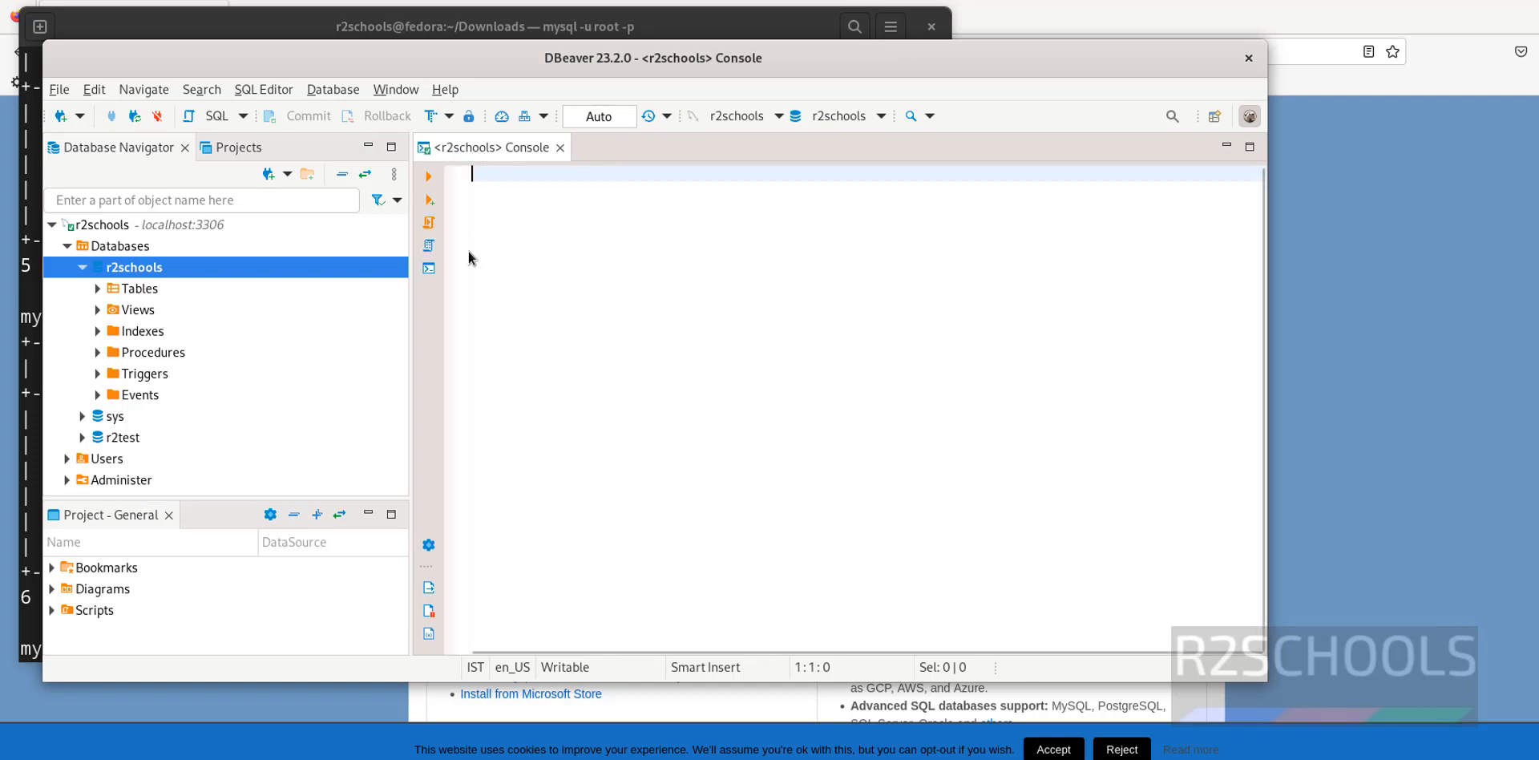
Run select * from students; returning the row sno 100, sname David
text(select )
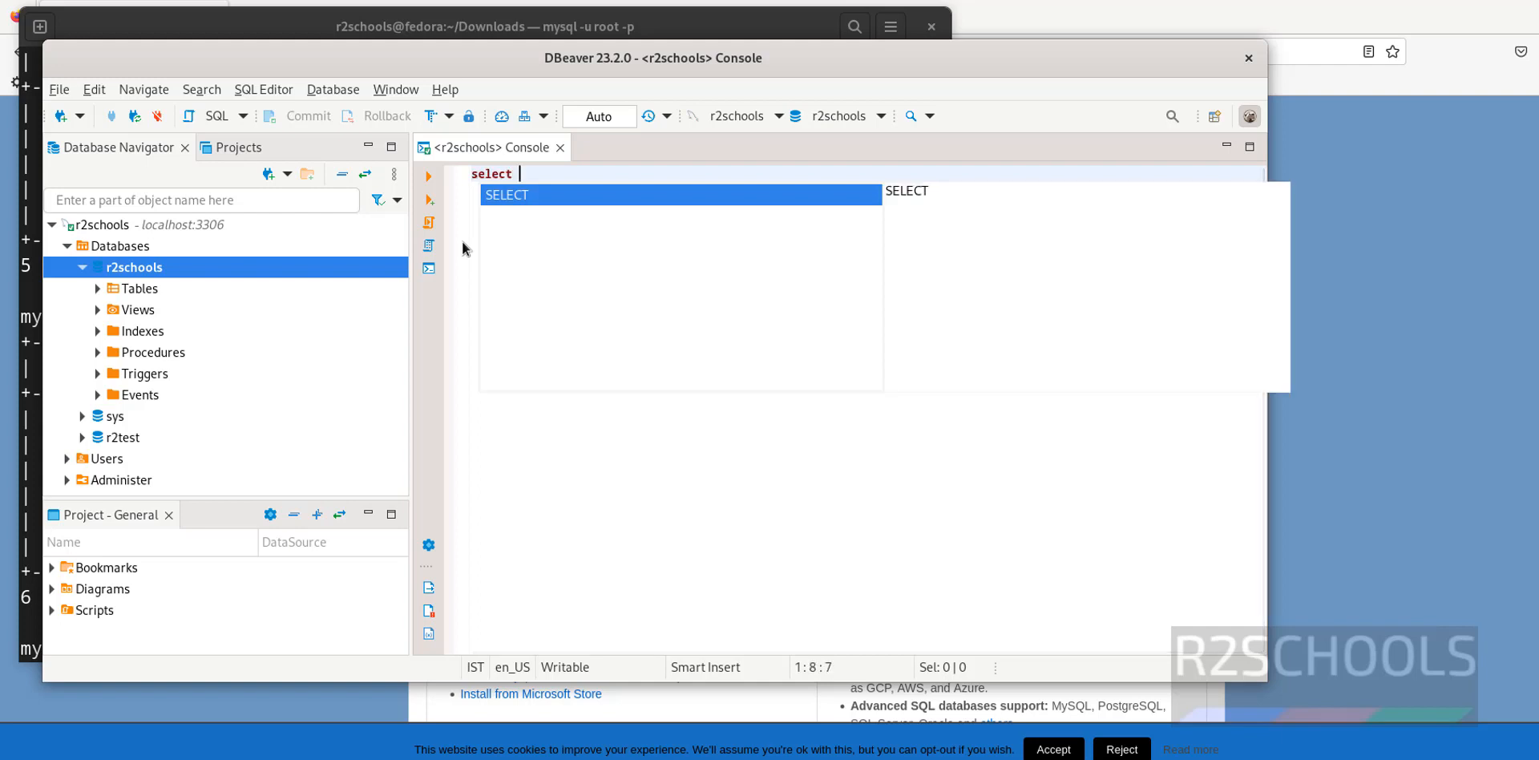
text(* from )
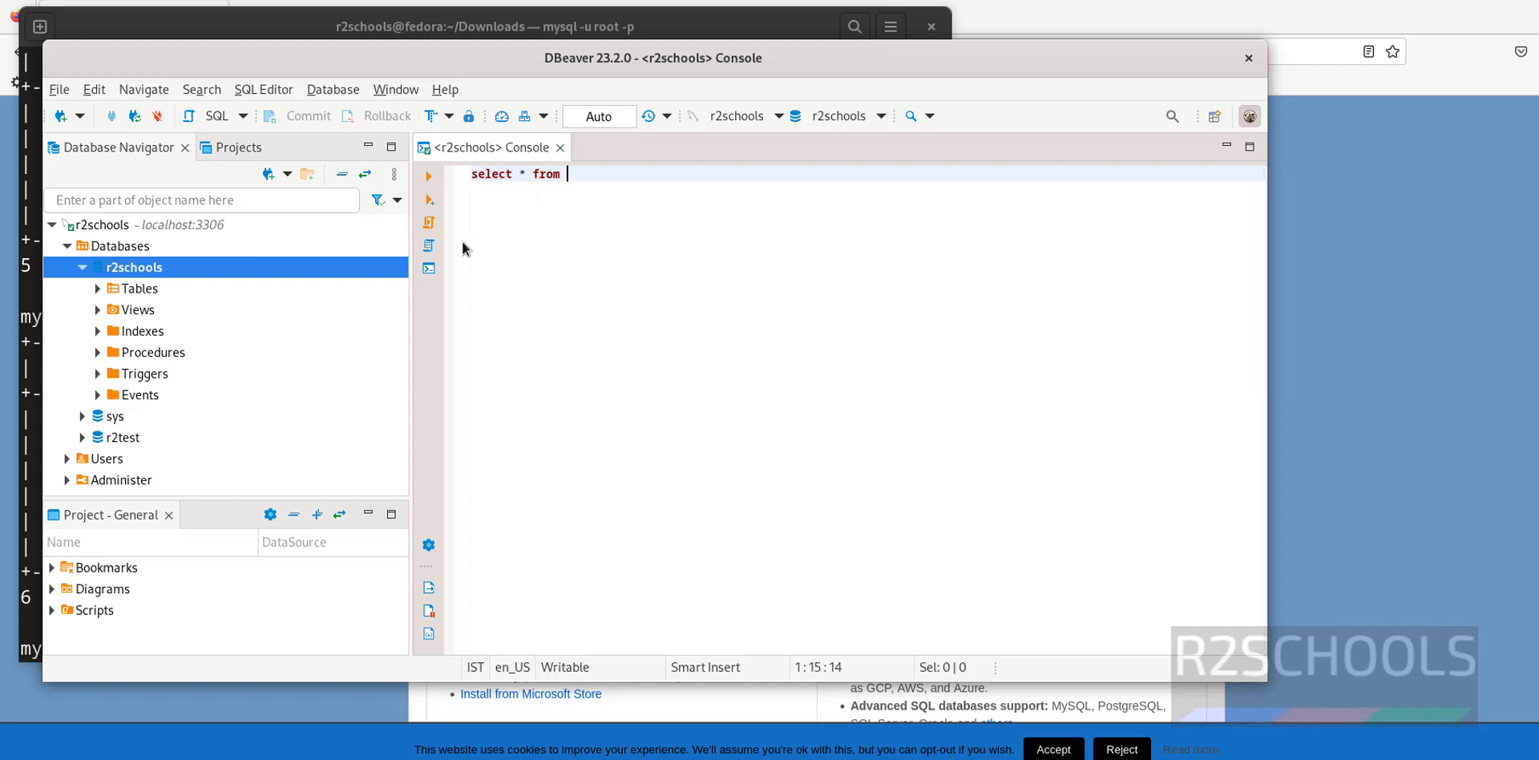
text(stu)
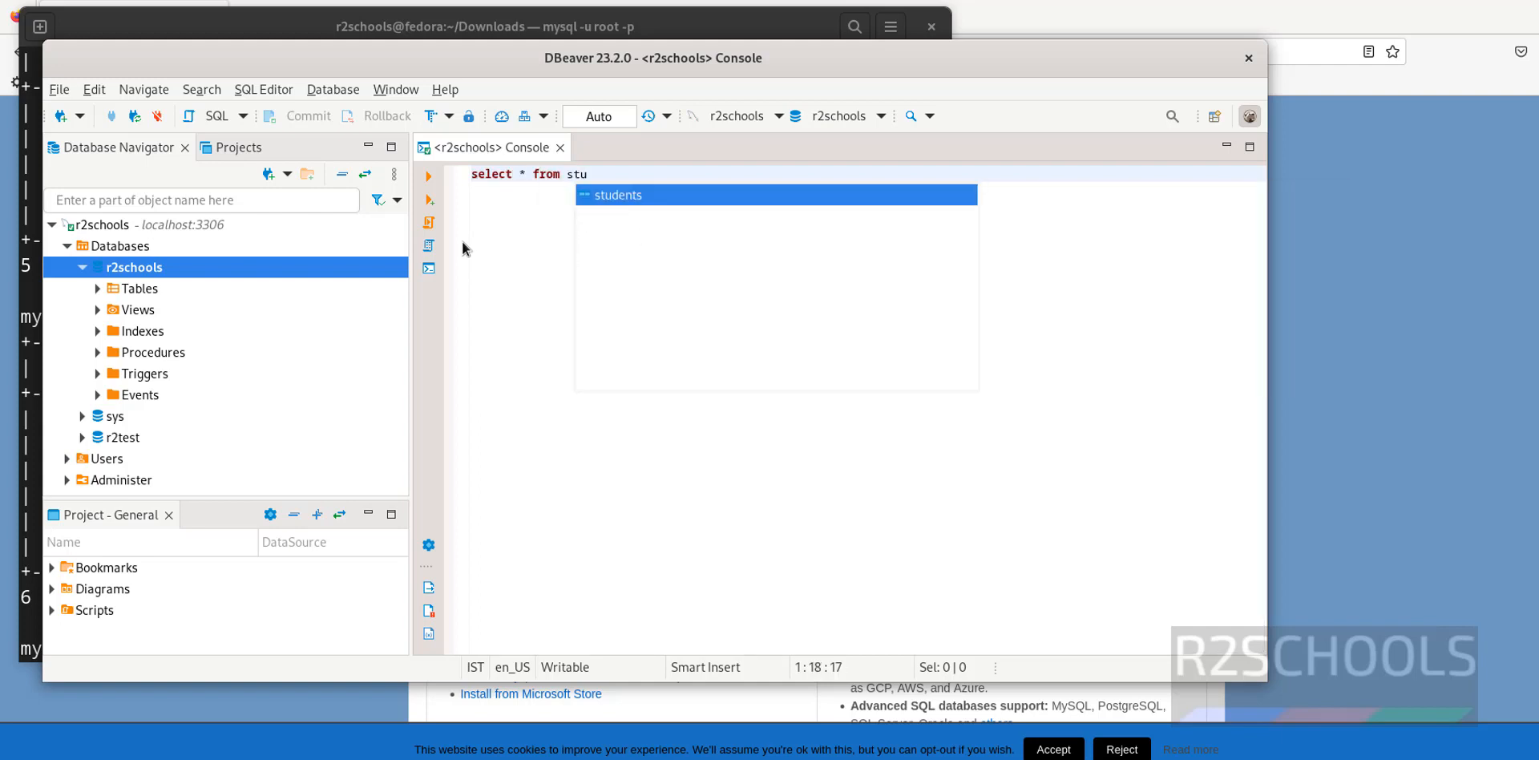
key(Return)
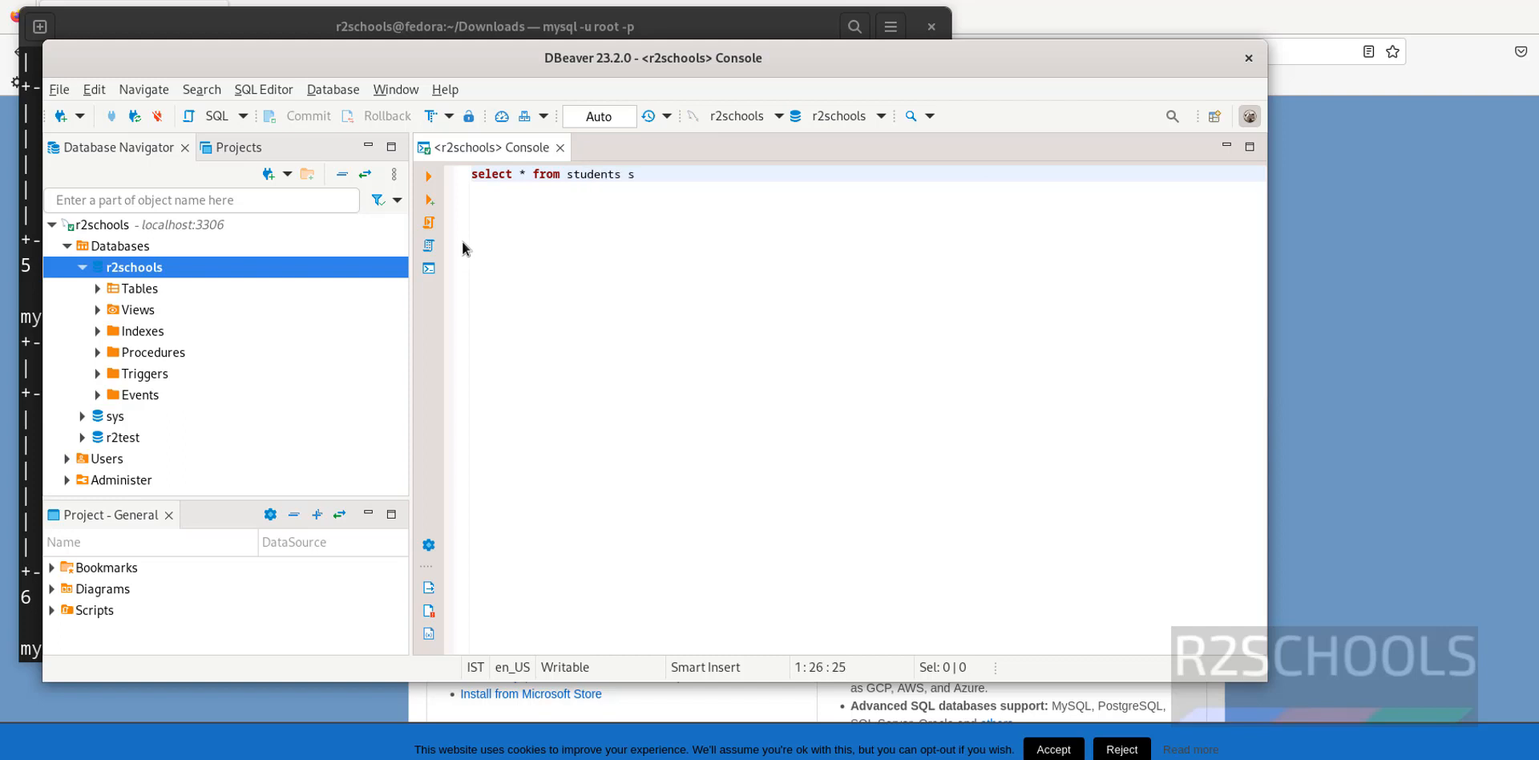
key(BackSpace)
key(BackSpace)
text(;)
drag(682, 174, 457, 197)
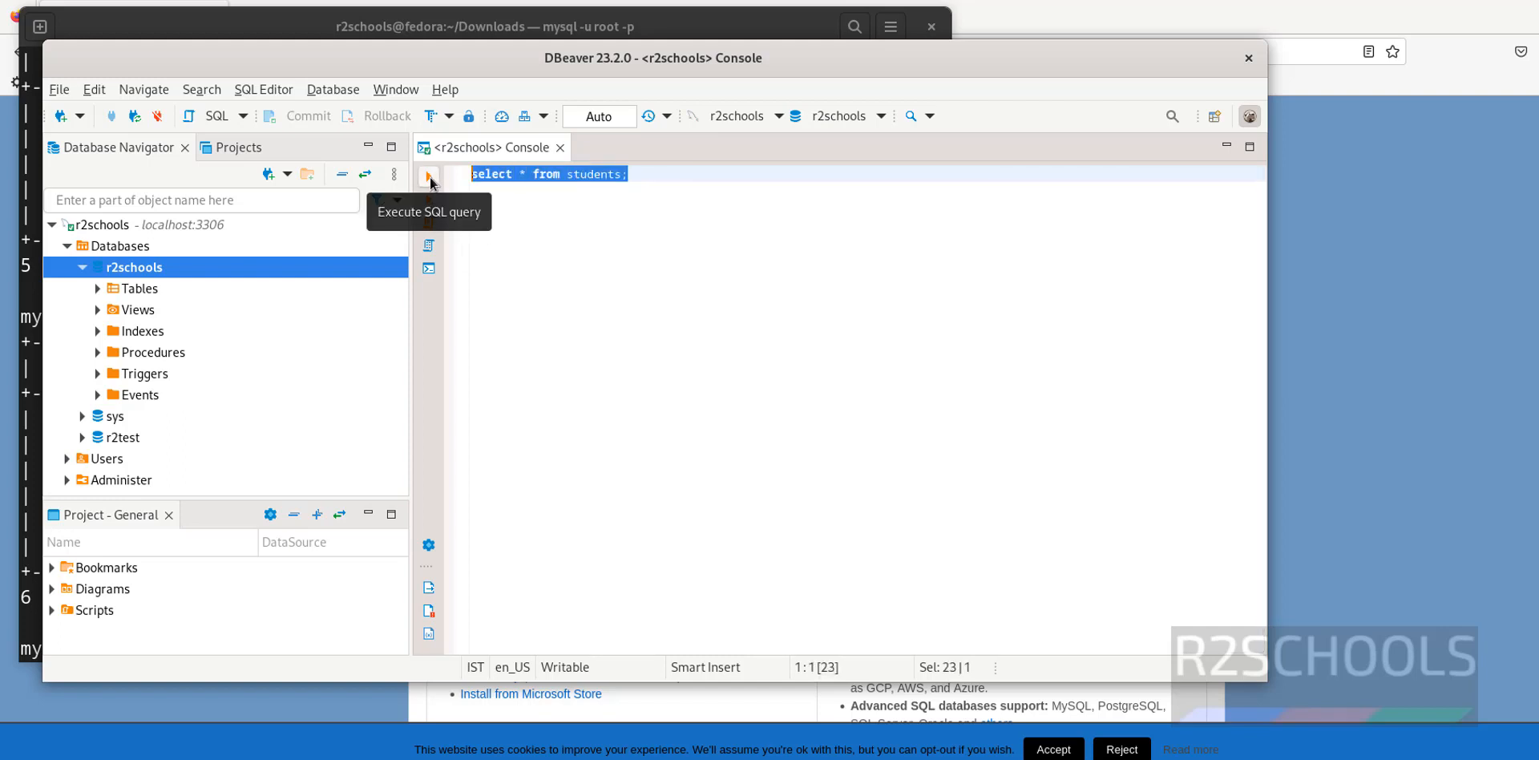
click(429, 175)
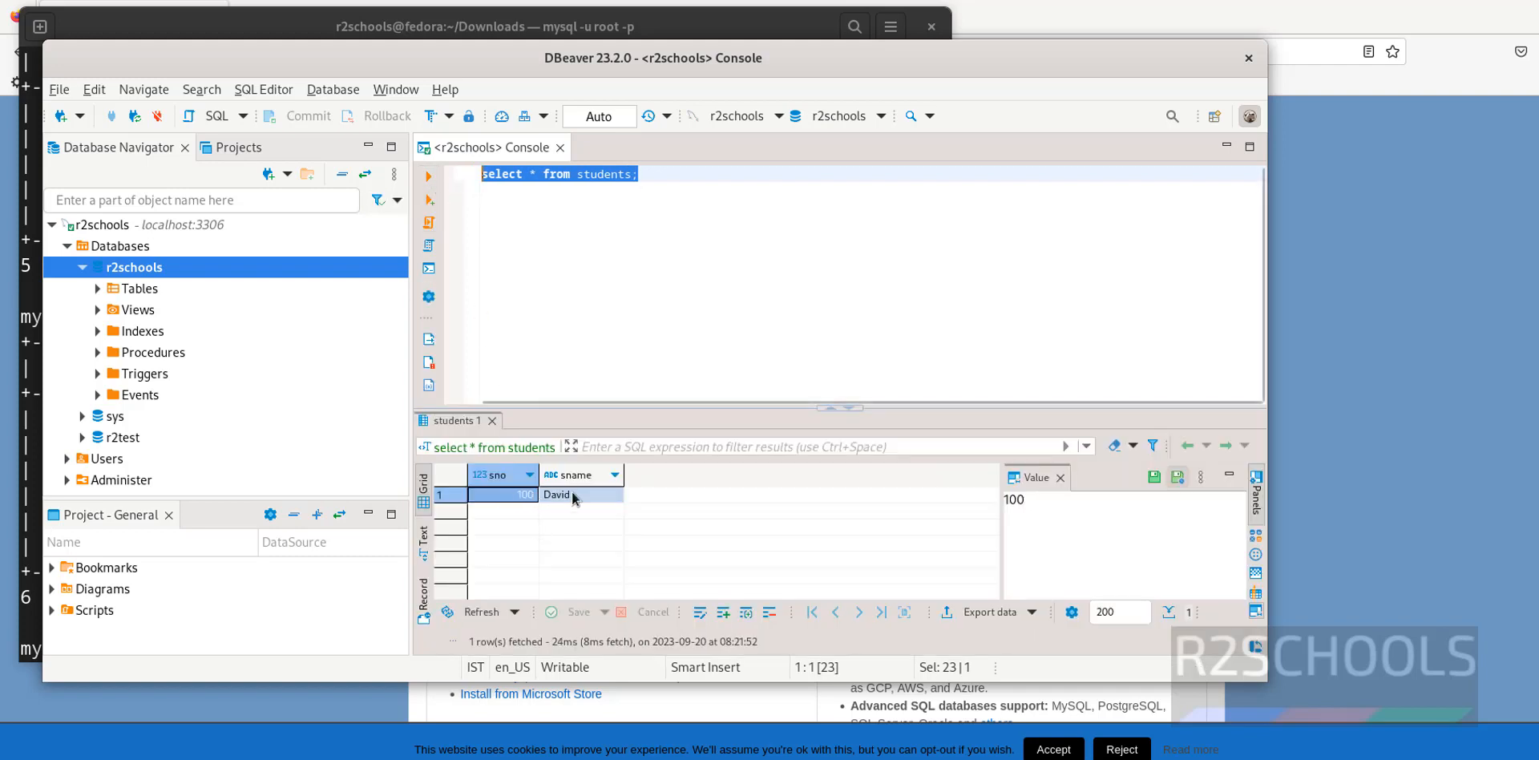
click(202, 271)
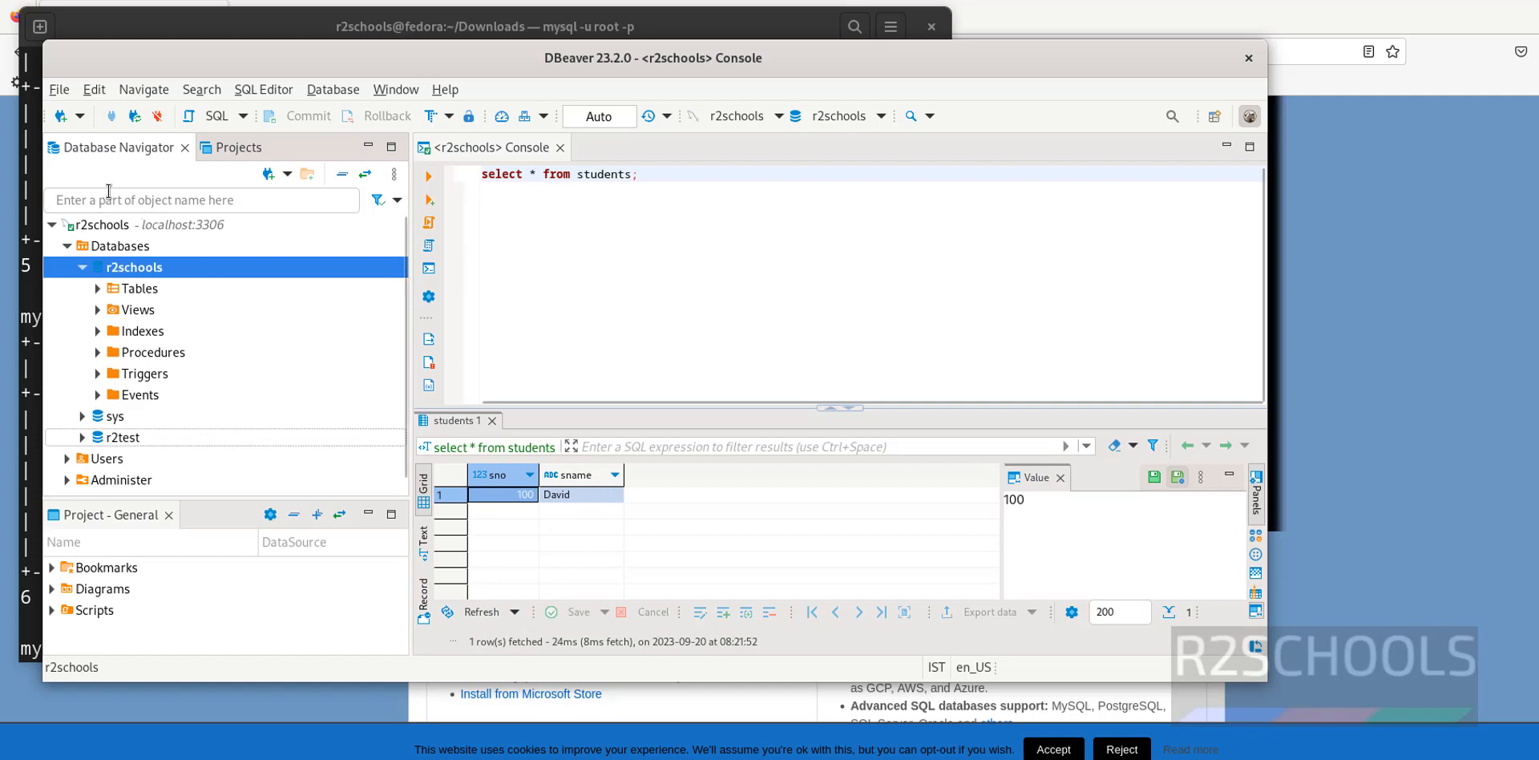
Start a new PostgreSQL database connection
click(57, 120)
click(345, 374)
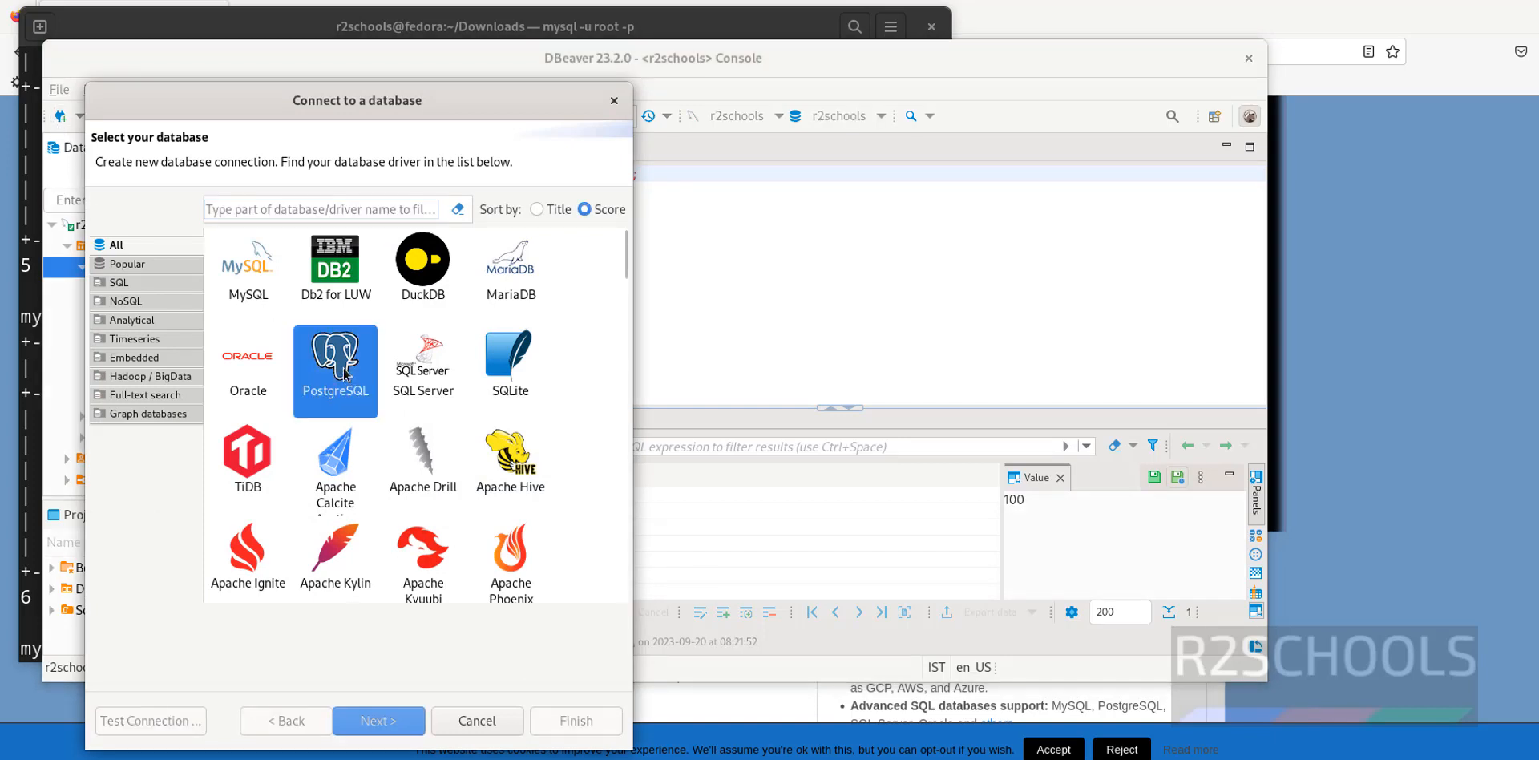
click(407, 725)
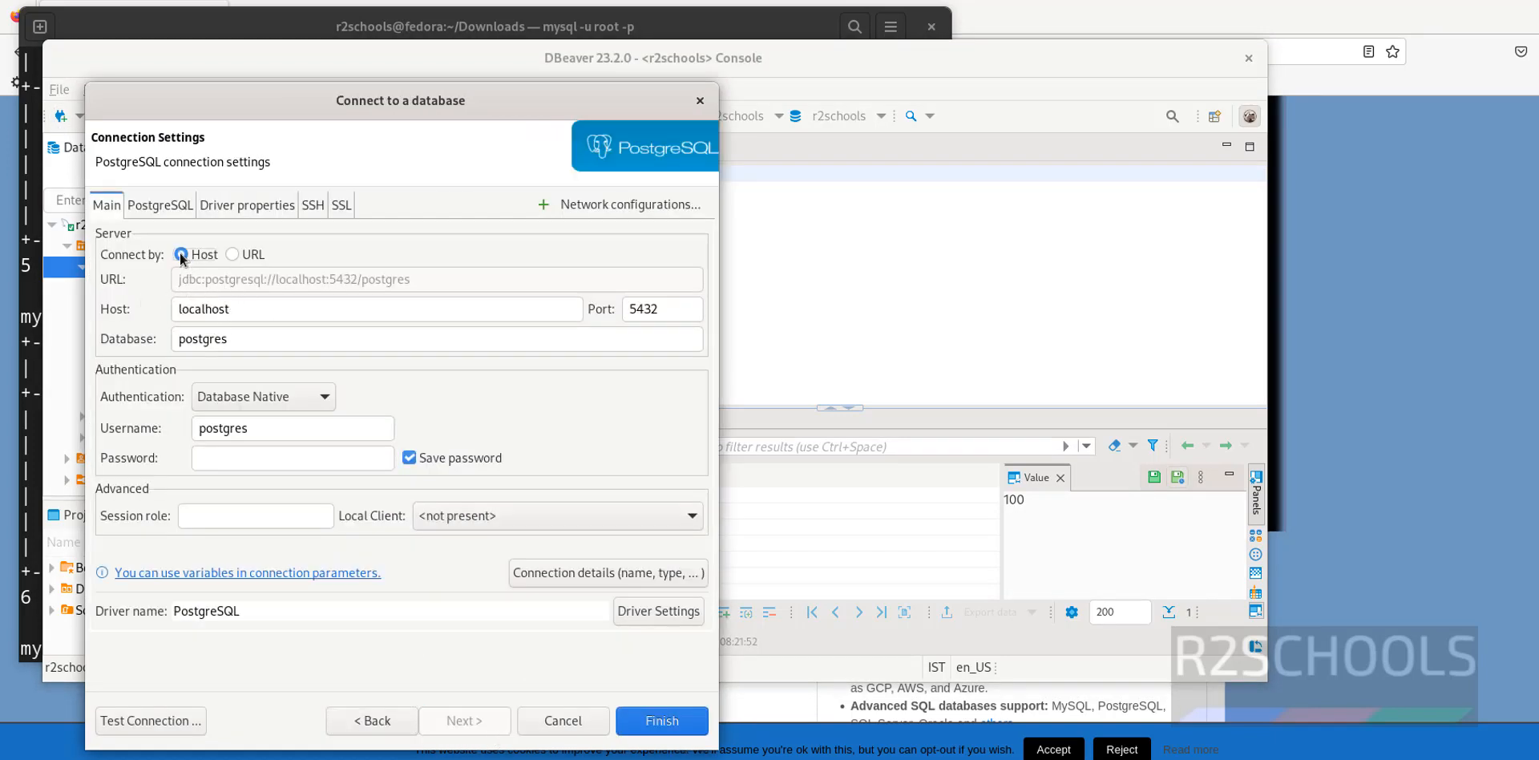
Switch the connection to URL mode and inspect the database name in the JDBC URL
click(231, 255)
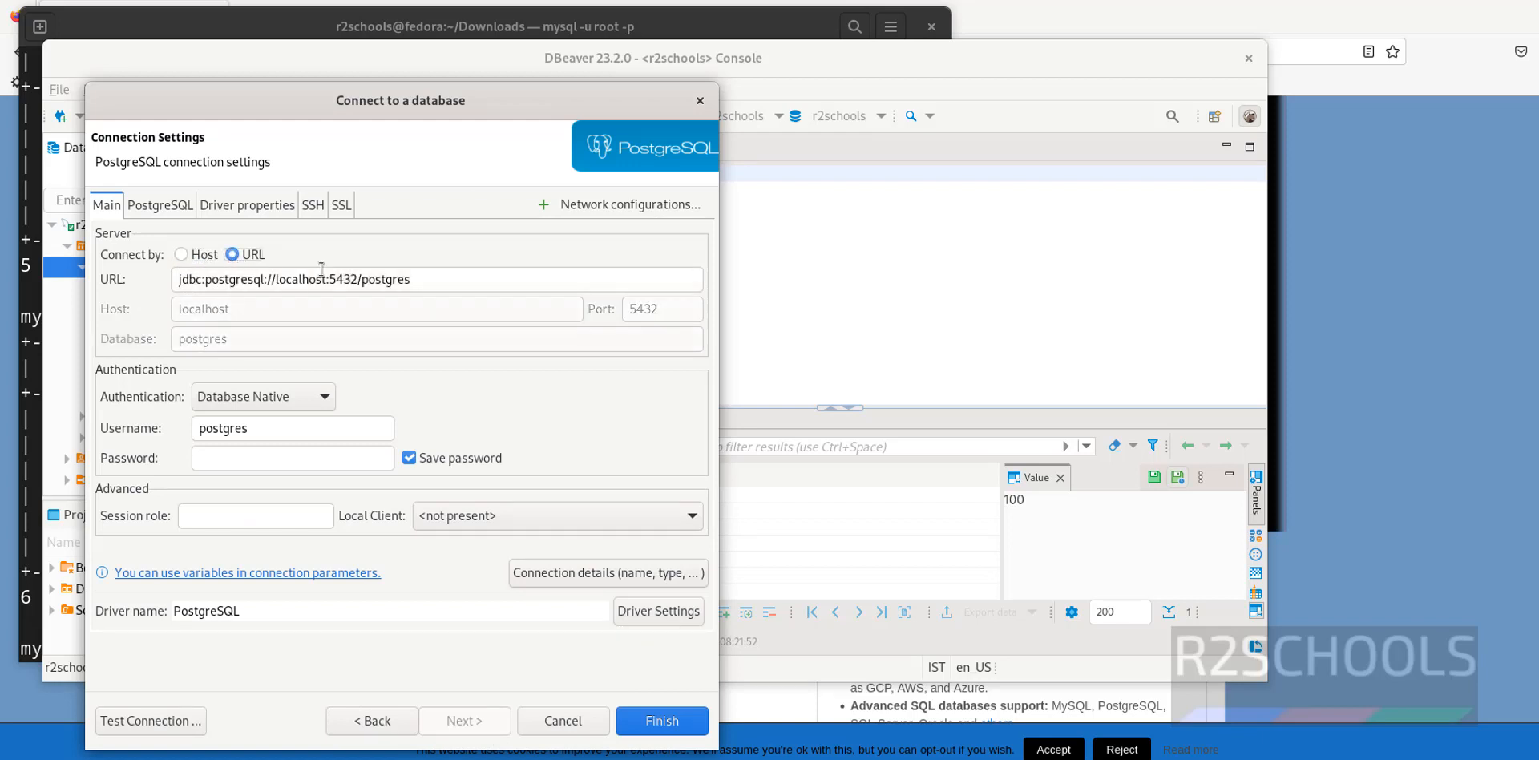
drag(462, 279, 293, 281)
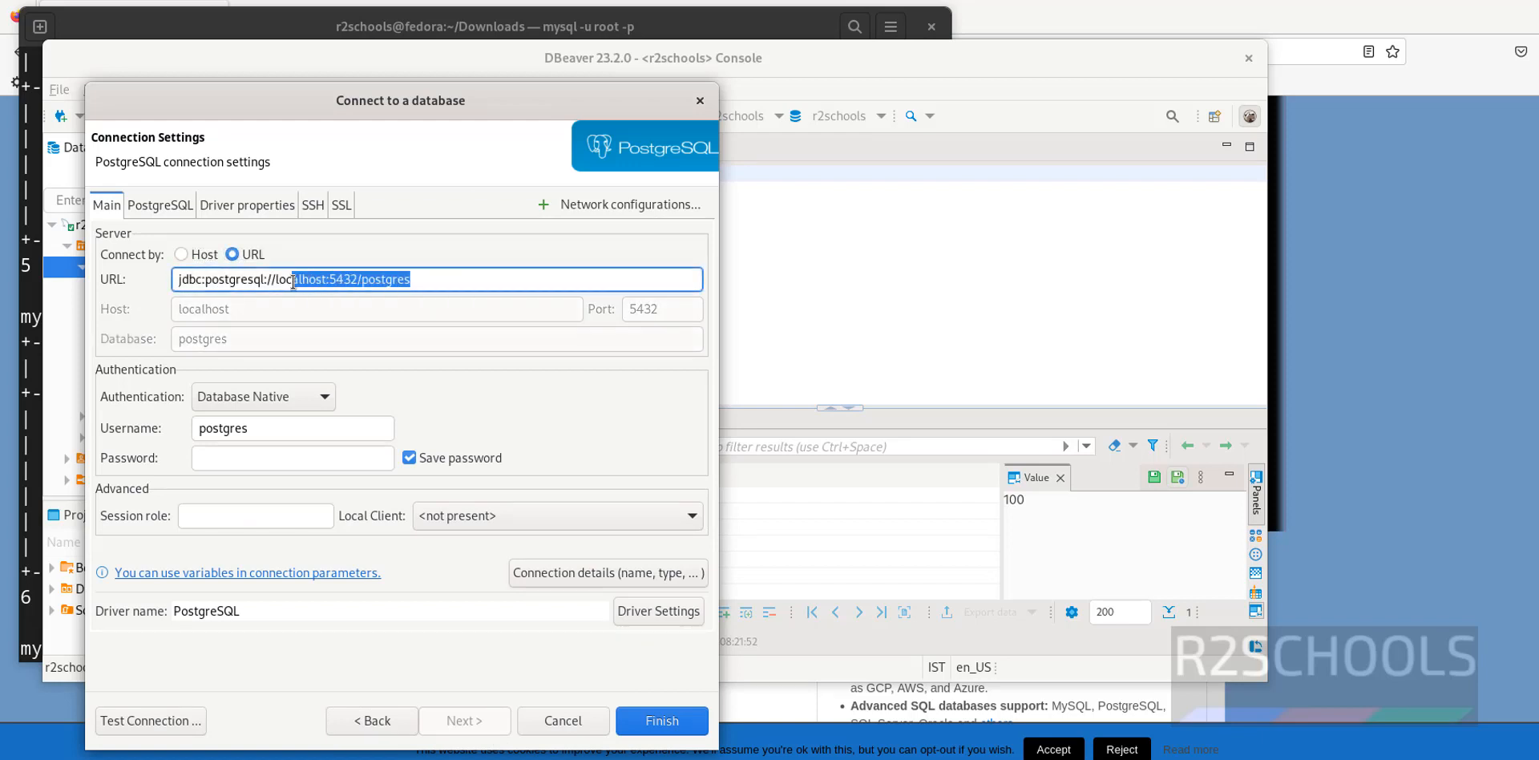
click(337, 281)
drag(438, 279, 130, 287)
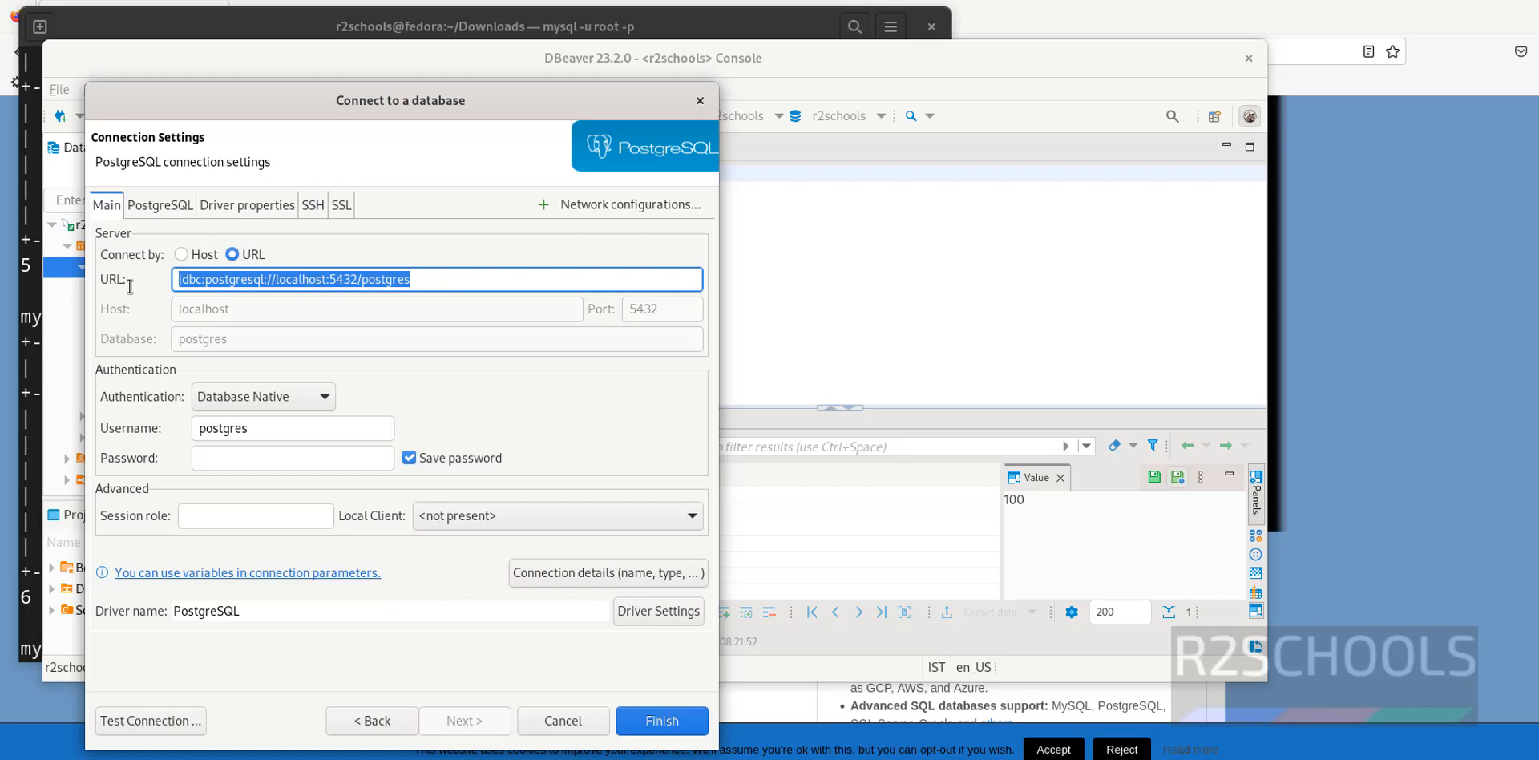
click(463, 281)
drag(433, 281, 365, 283)
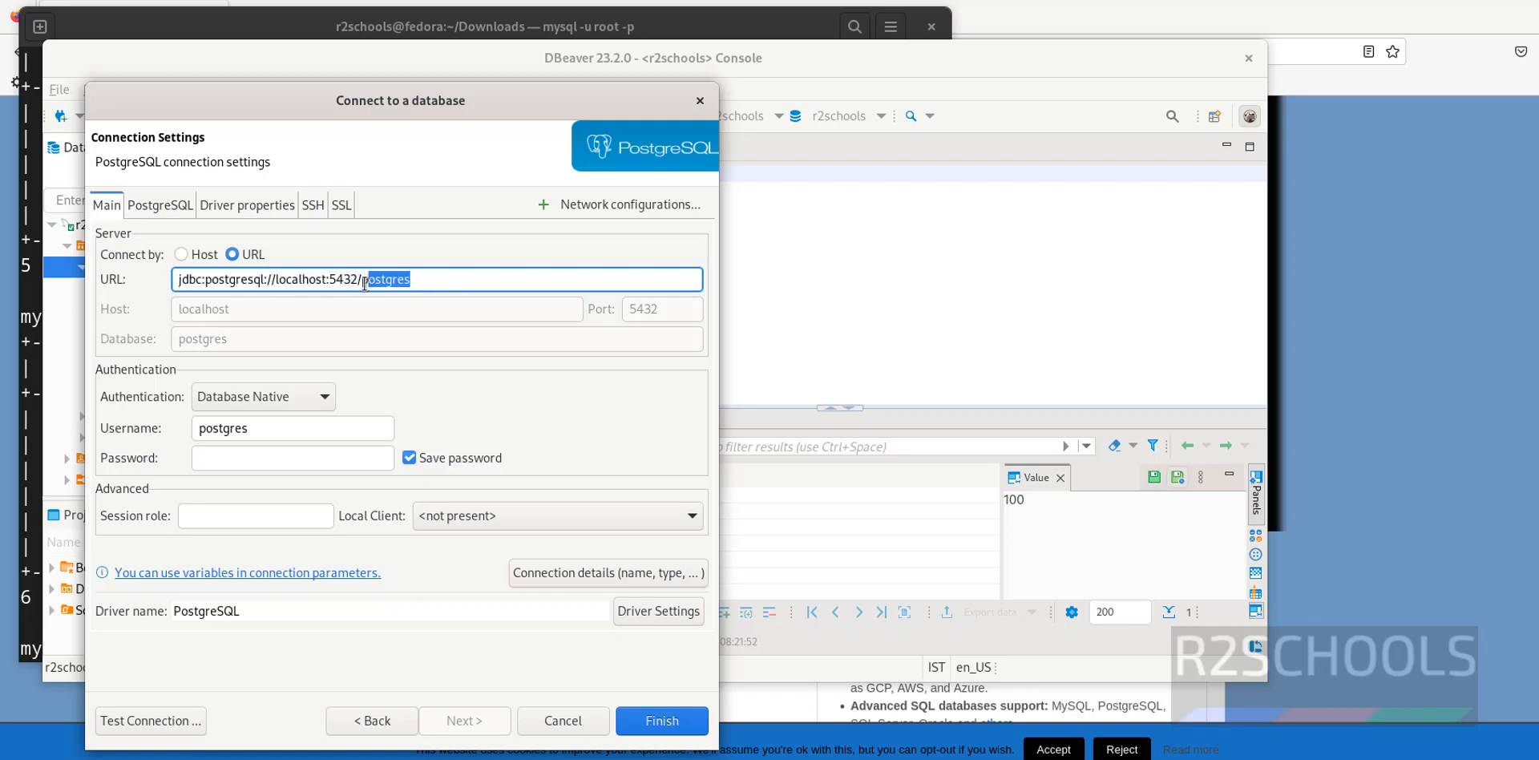
click(429, 280)
Connect by host and port, replacing database 'postgres' with 'r2schools'
click(182, 255)
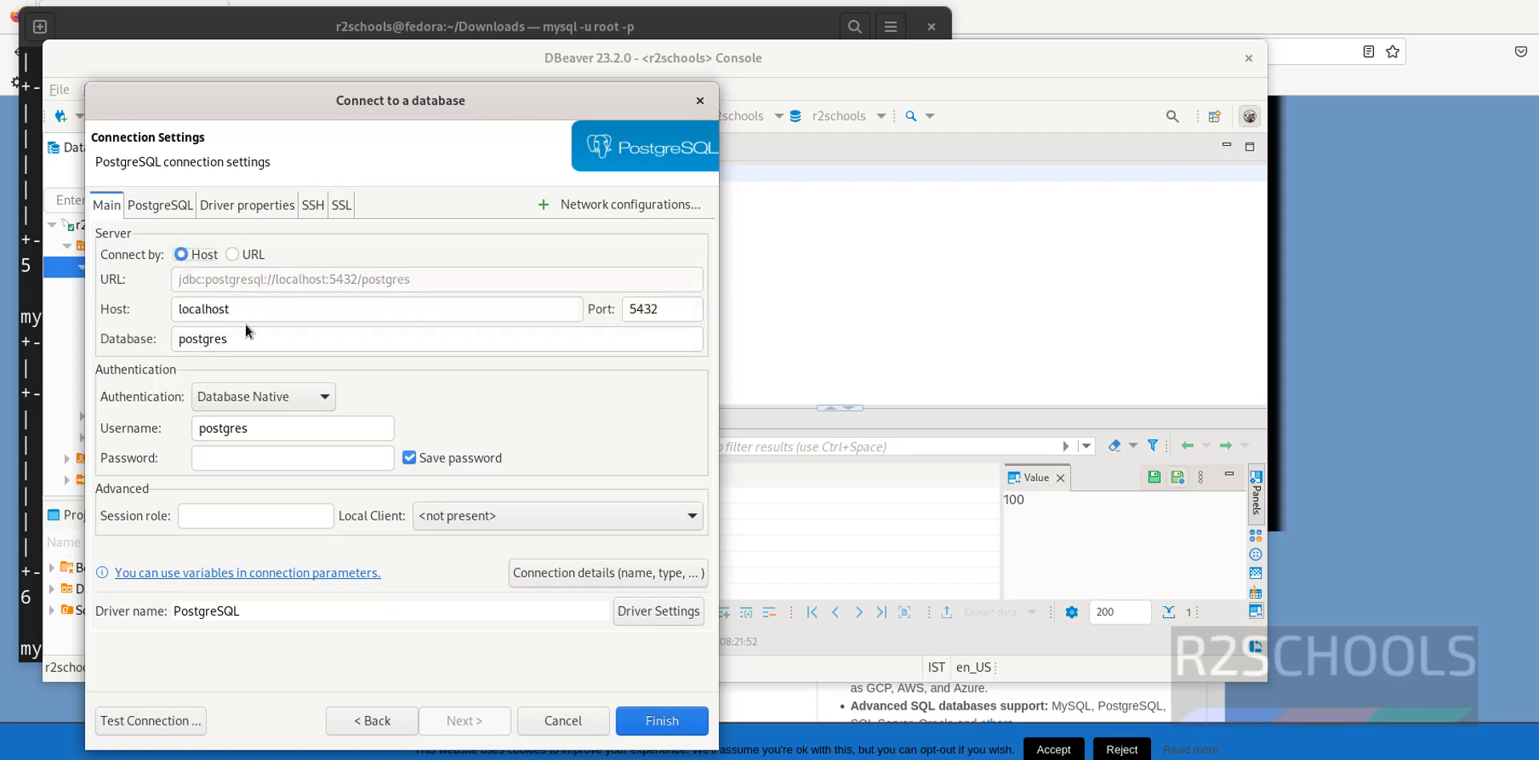
drag(234, 338, 105, 335)
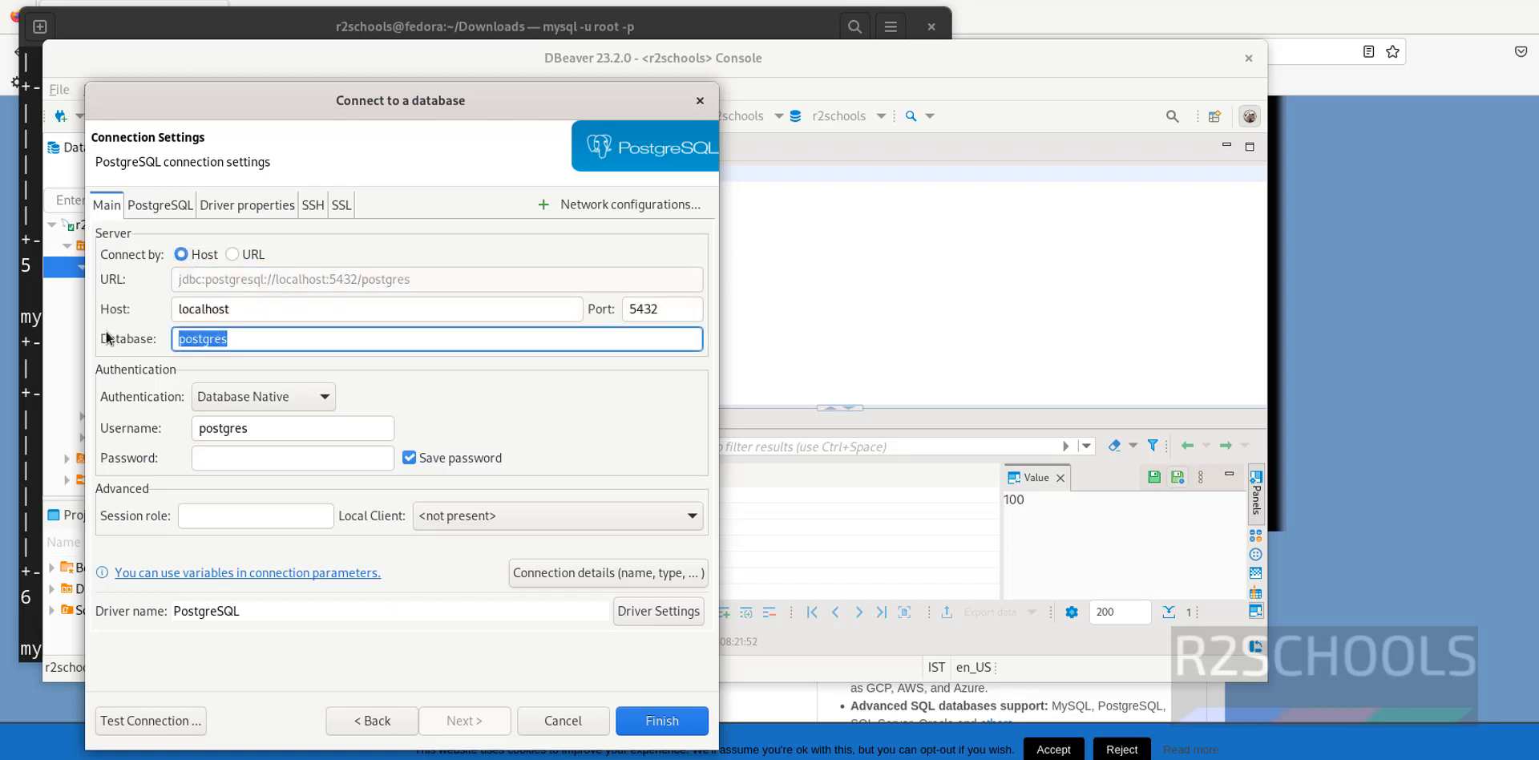
text(r2schools)
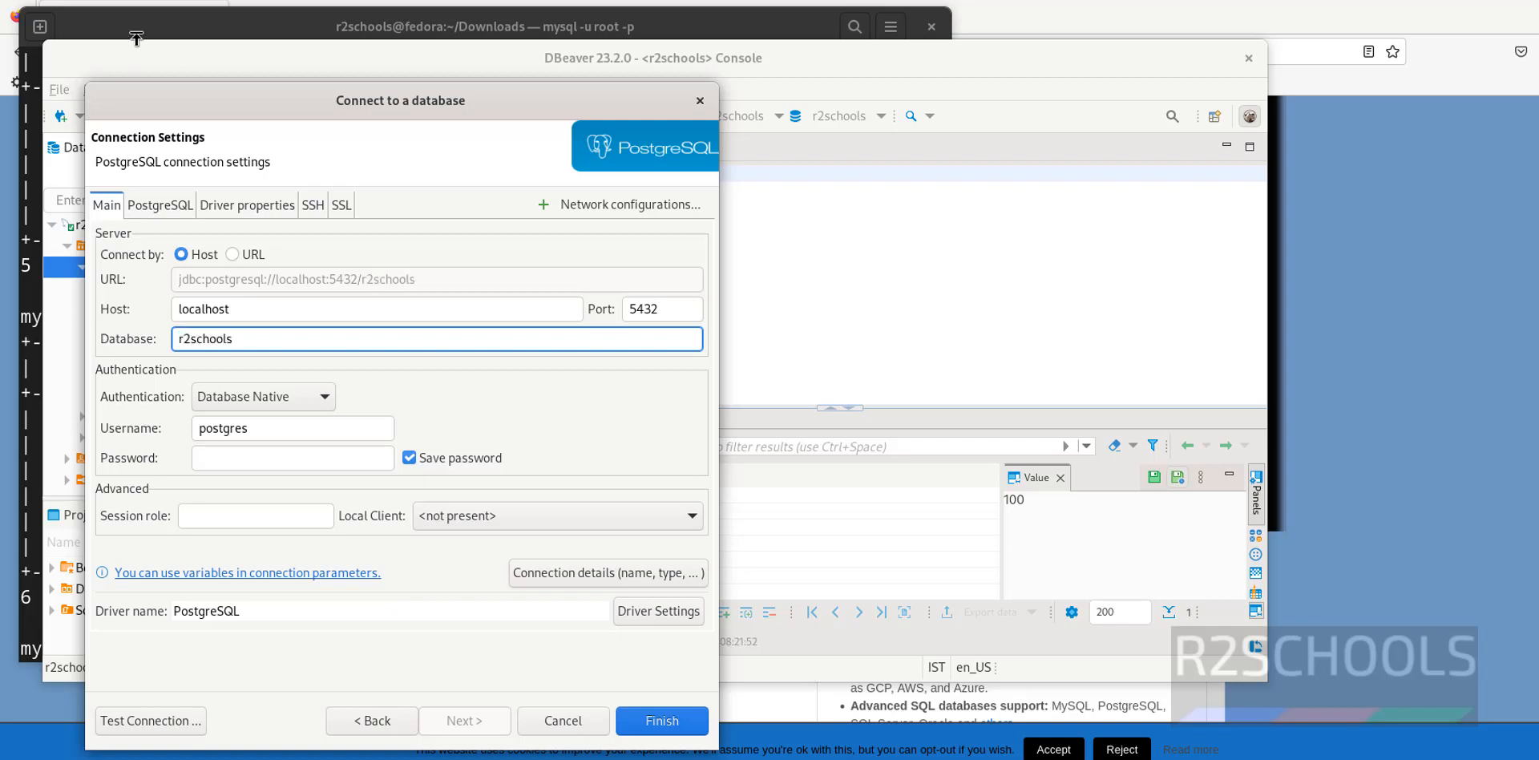
Quit the MySQL client and become the postgres user with sudo su - postgres
click(136, 36)
text(ex)
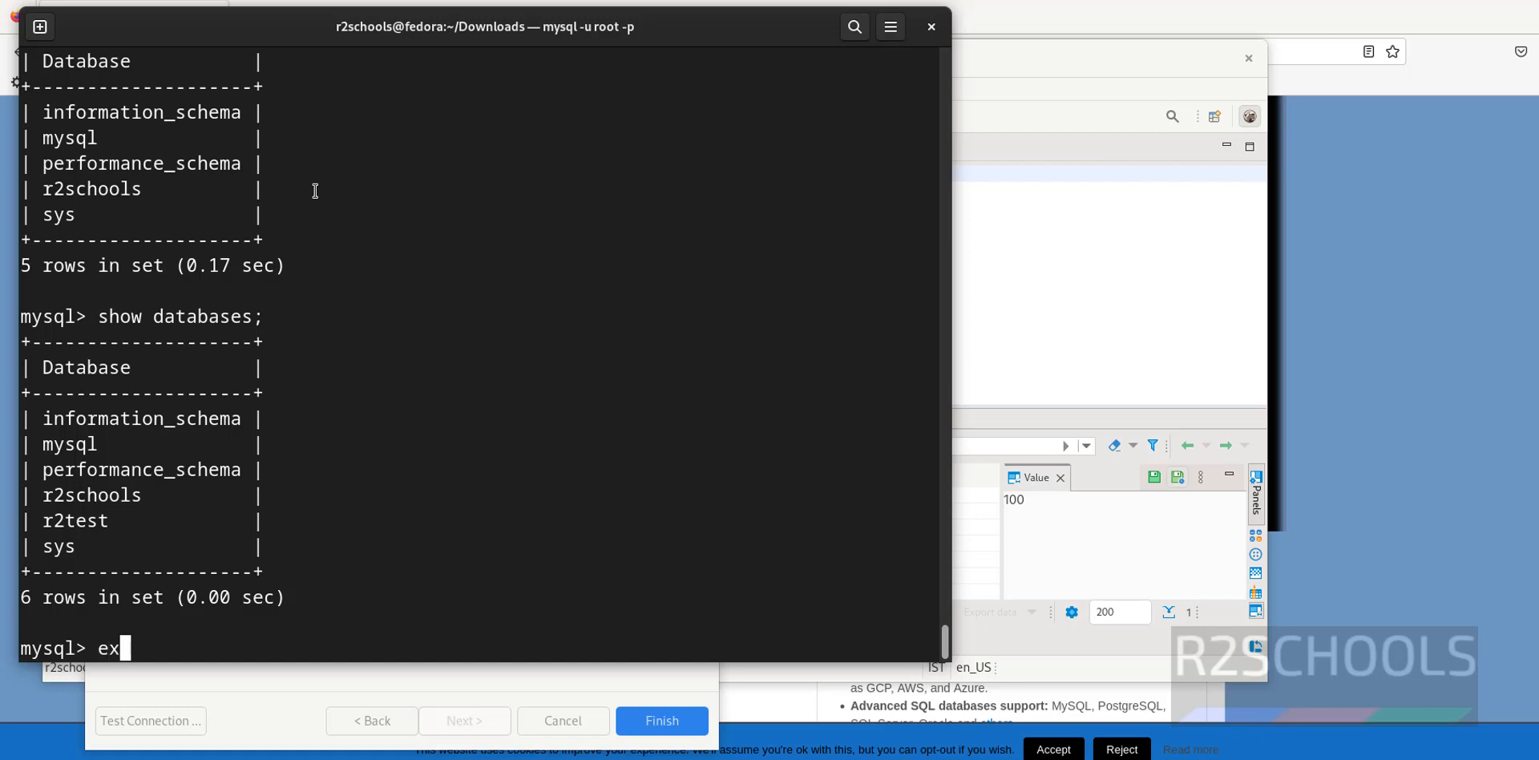
text(it)
key(Return)
text(sudp)
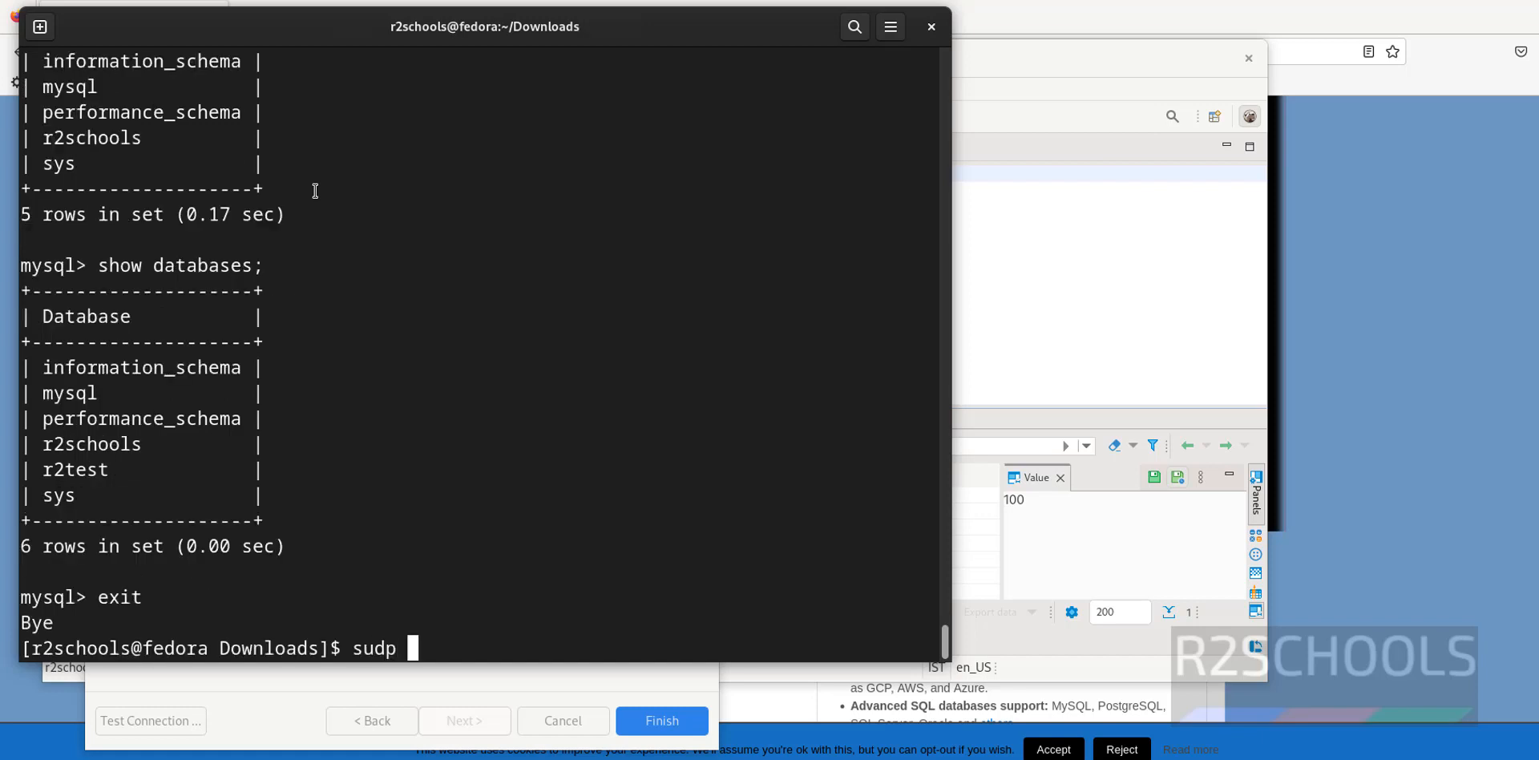
key(BackSpace)
key(BackSpace)
text(o su - postgres)
key(Return)
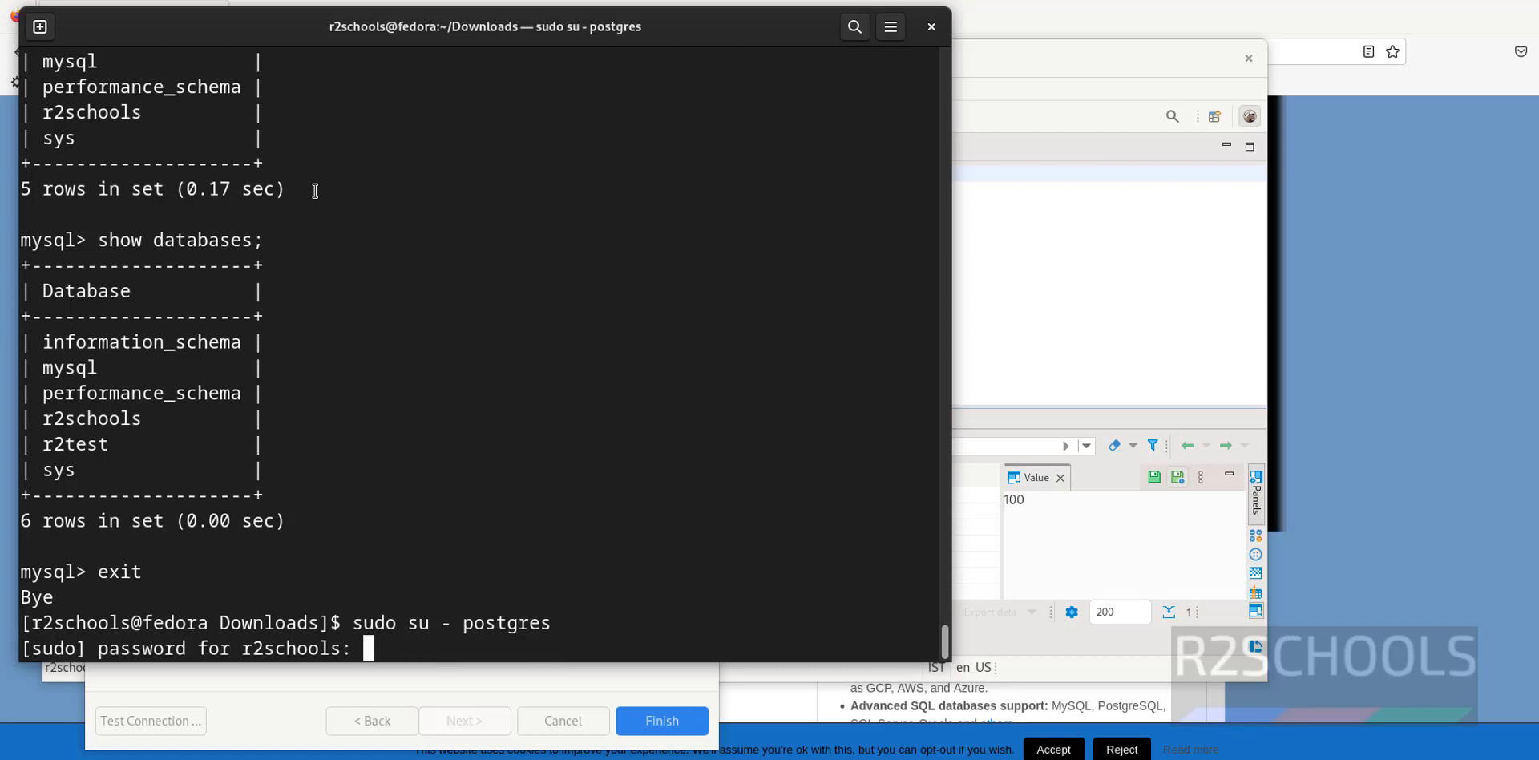
key(Return)
key(ctrl+l)
Start psql and list databases with \l to confirm r2schools exists
text(psq;)
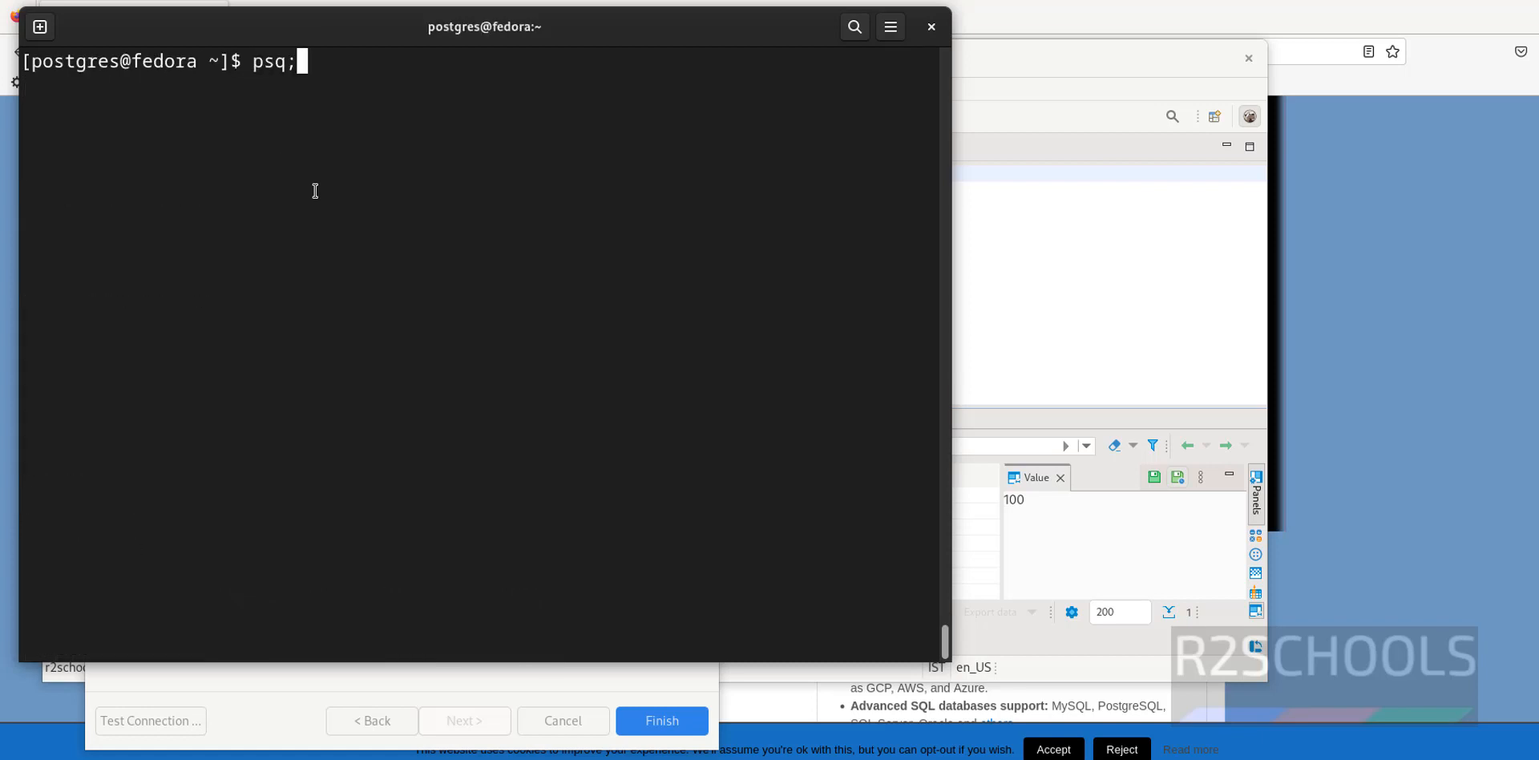
key(BackSpace)
text(l)
key(Return)
text(\l)
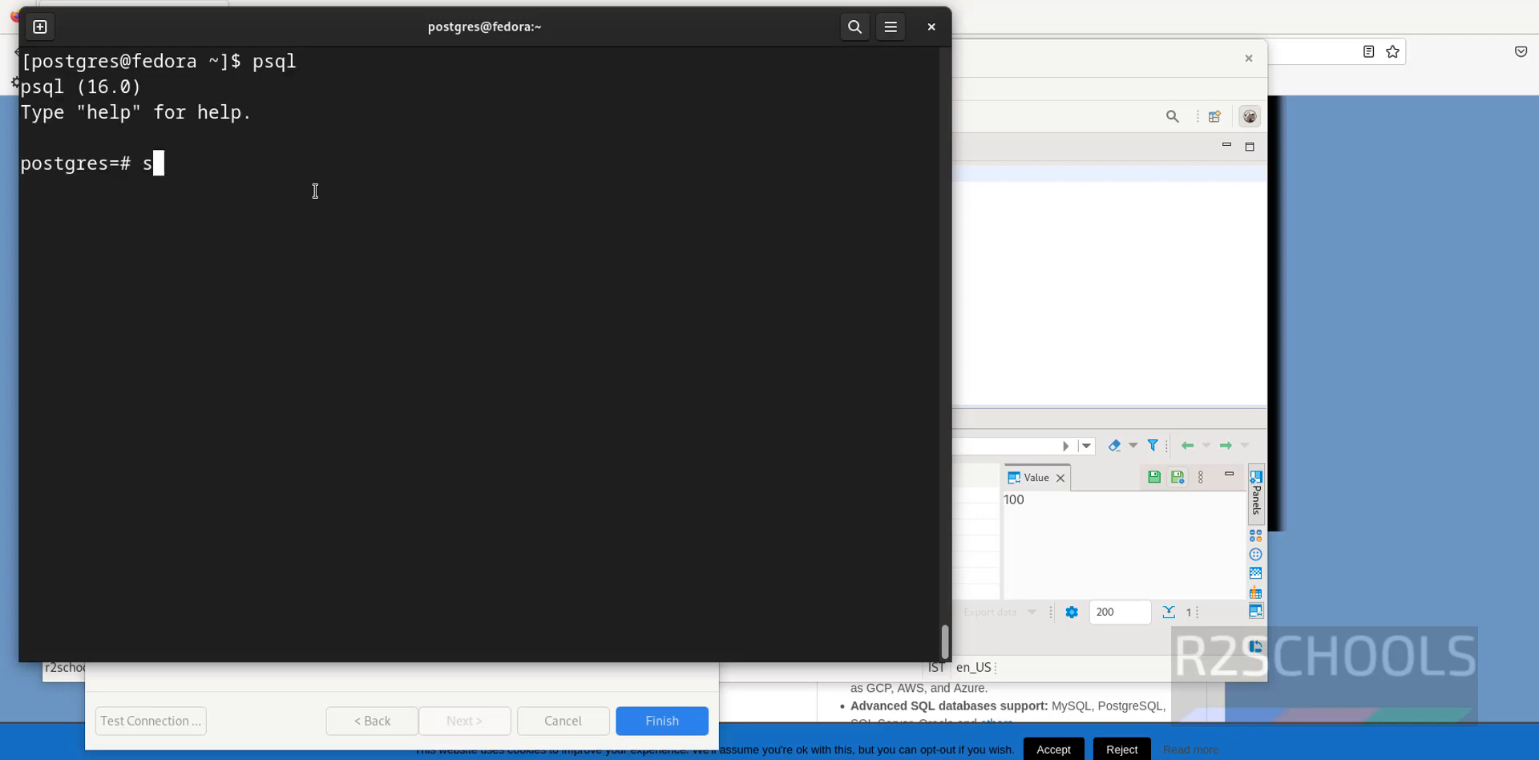
key(Return)
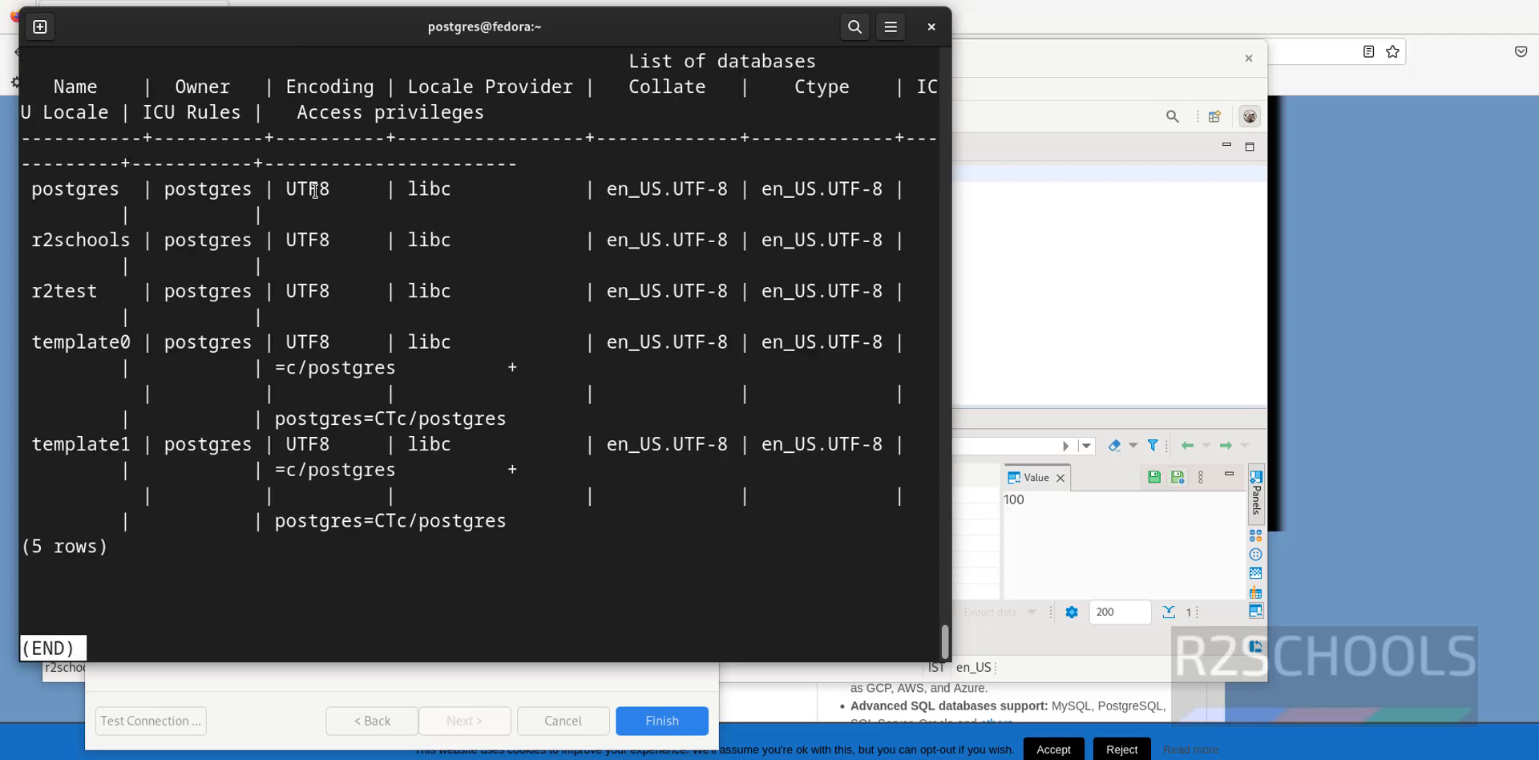
double_click(72, 242)
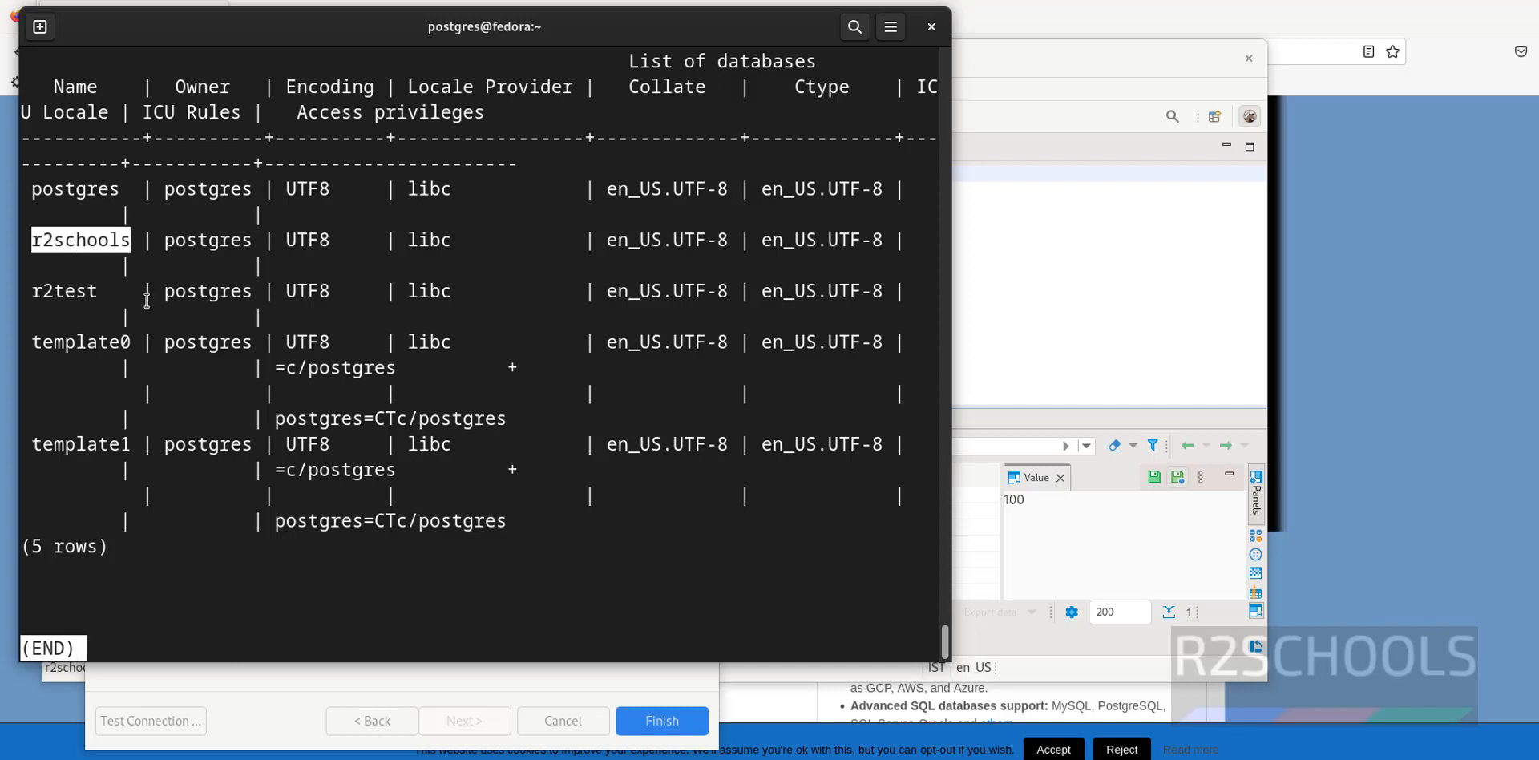
key(alt+Tab)
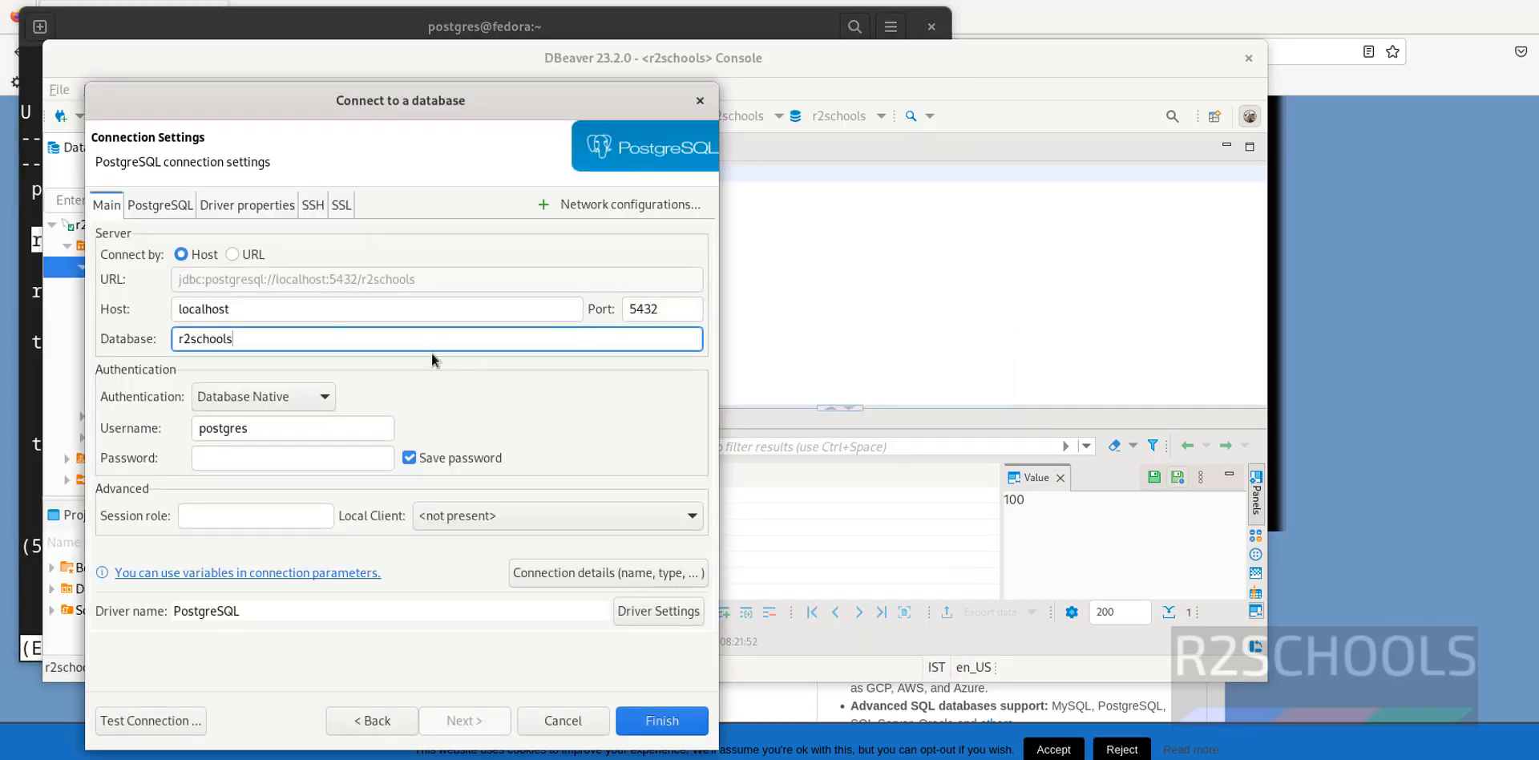
Test the localhost:5432/r2schools connection, downloading the PostgreSQL driver, then save it
click(303, 455)
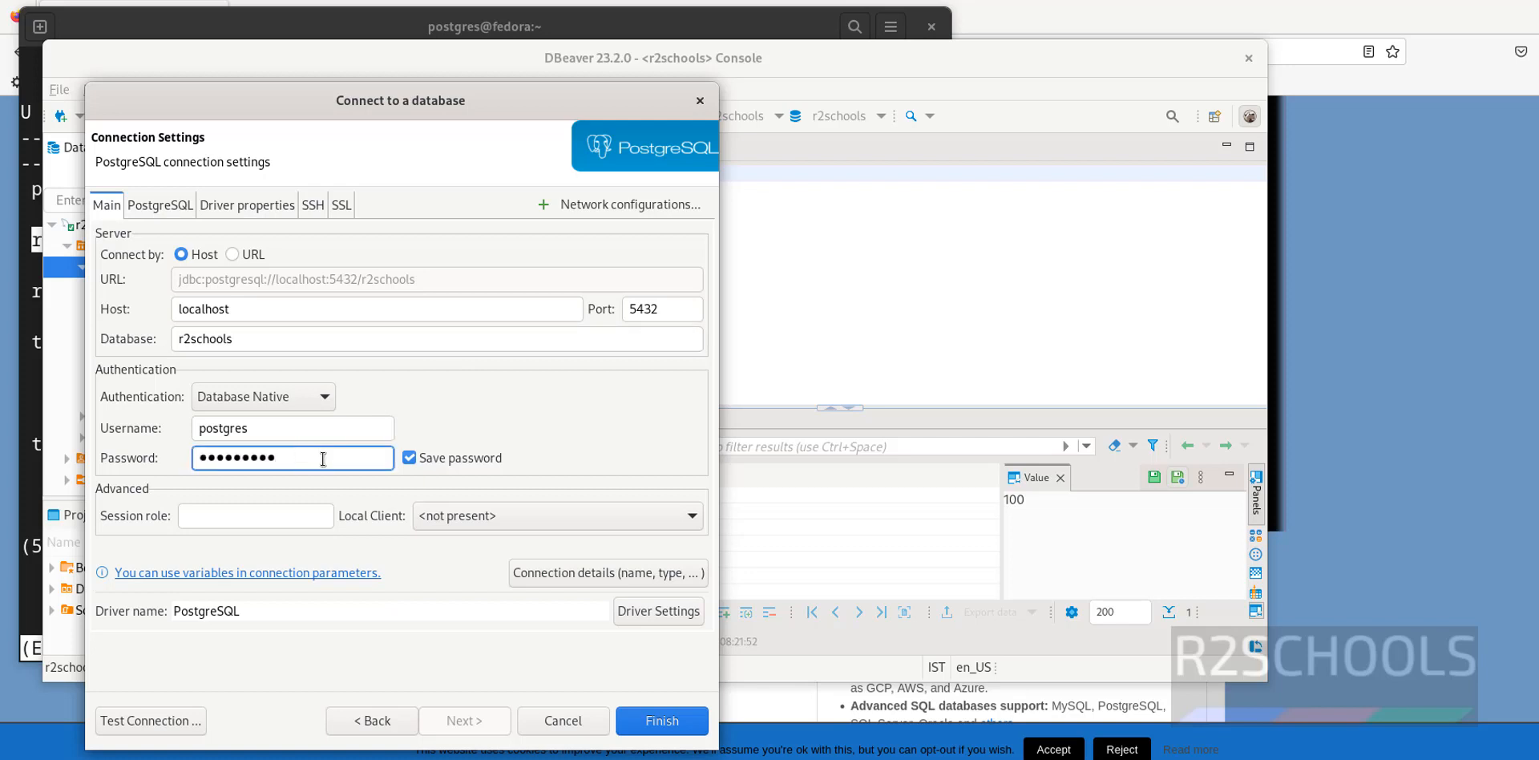
click(168, 724)
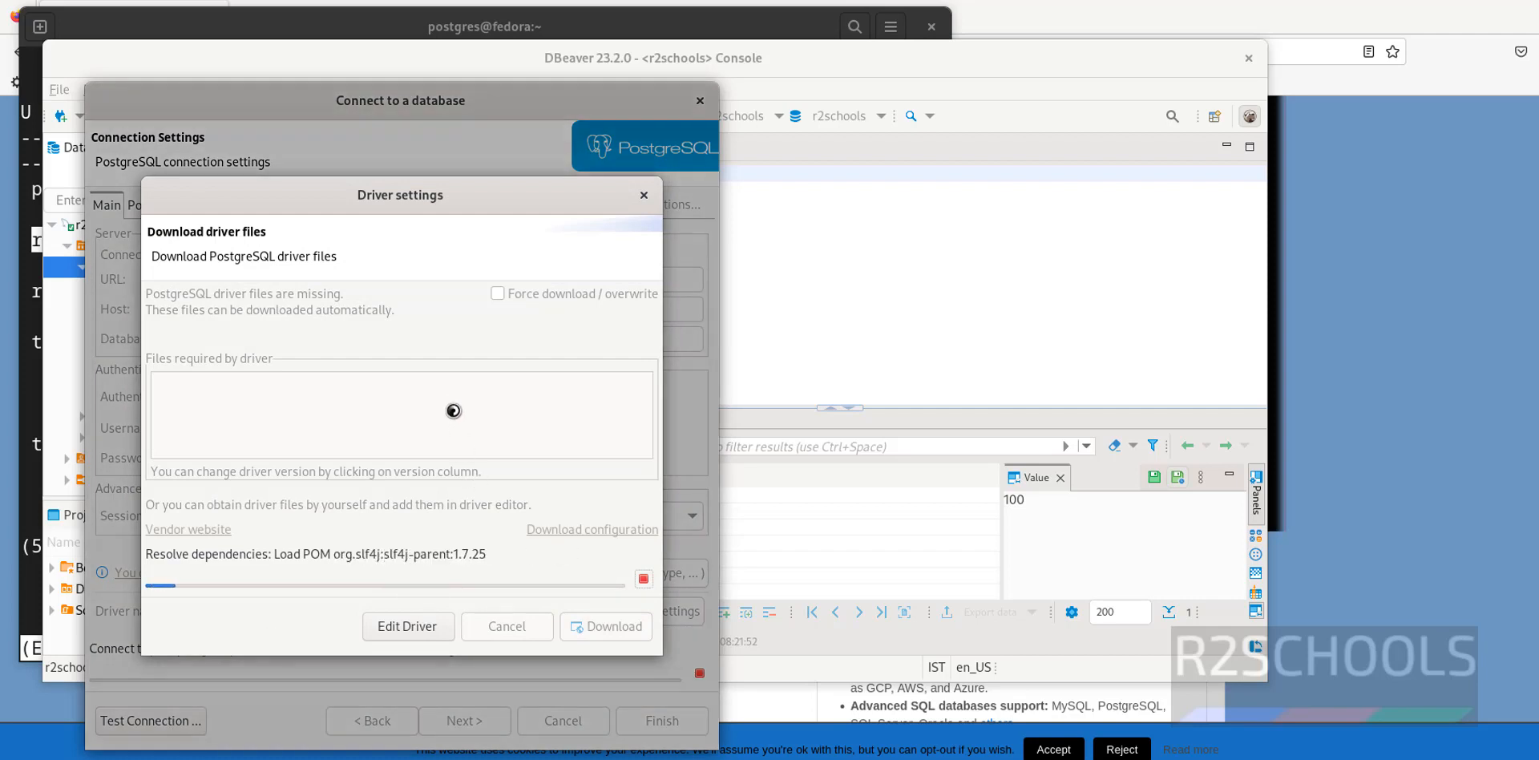
click(607, 634)
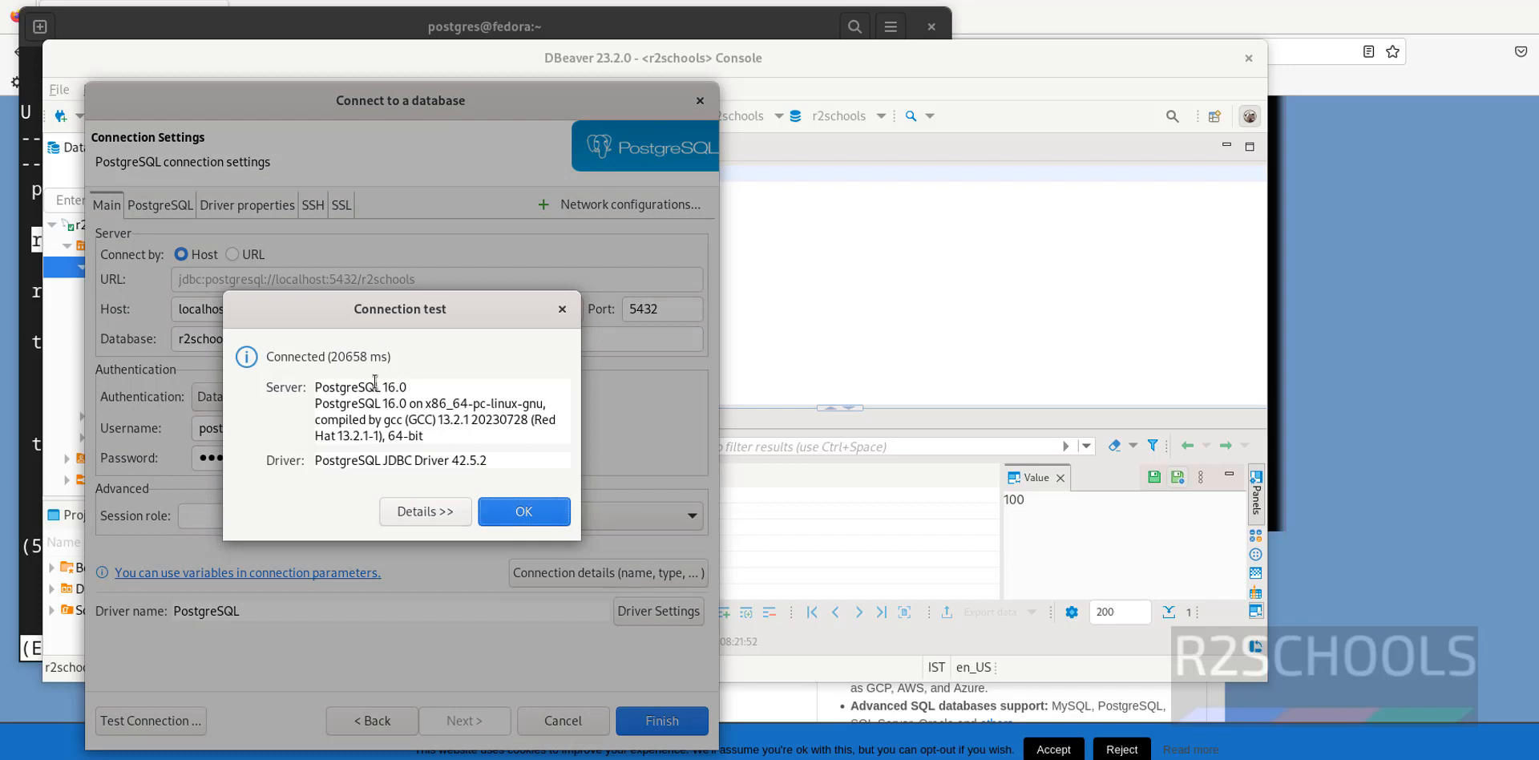
click(504, 520)
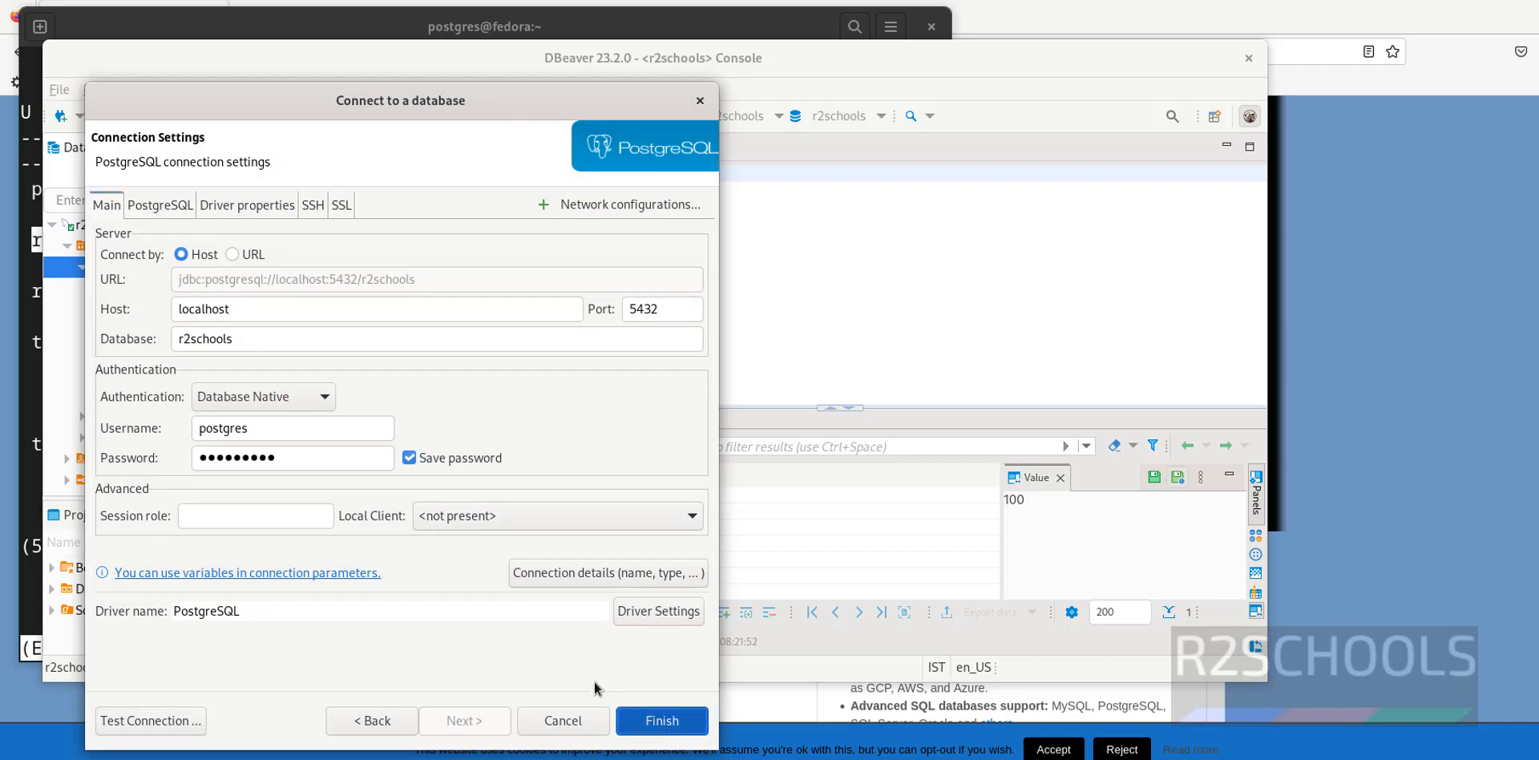
click(637, 720)
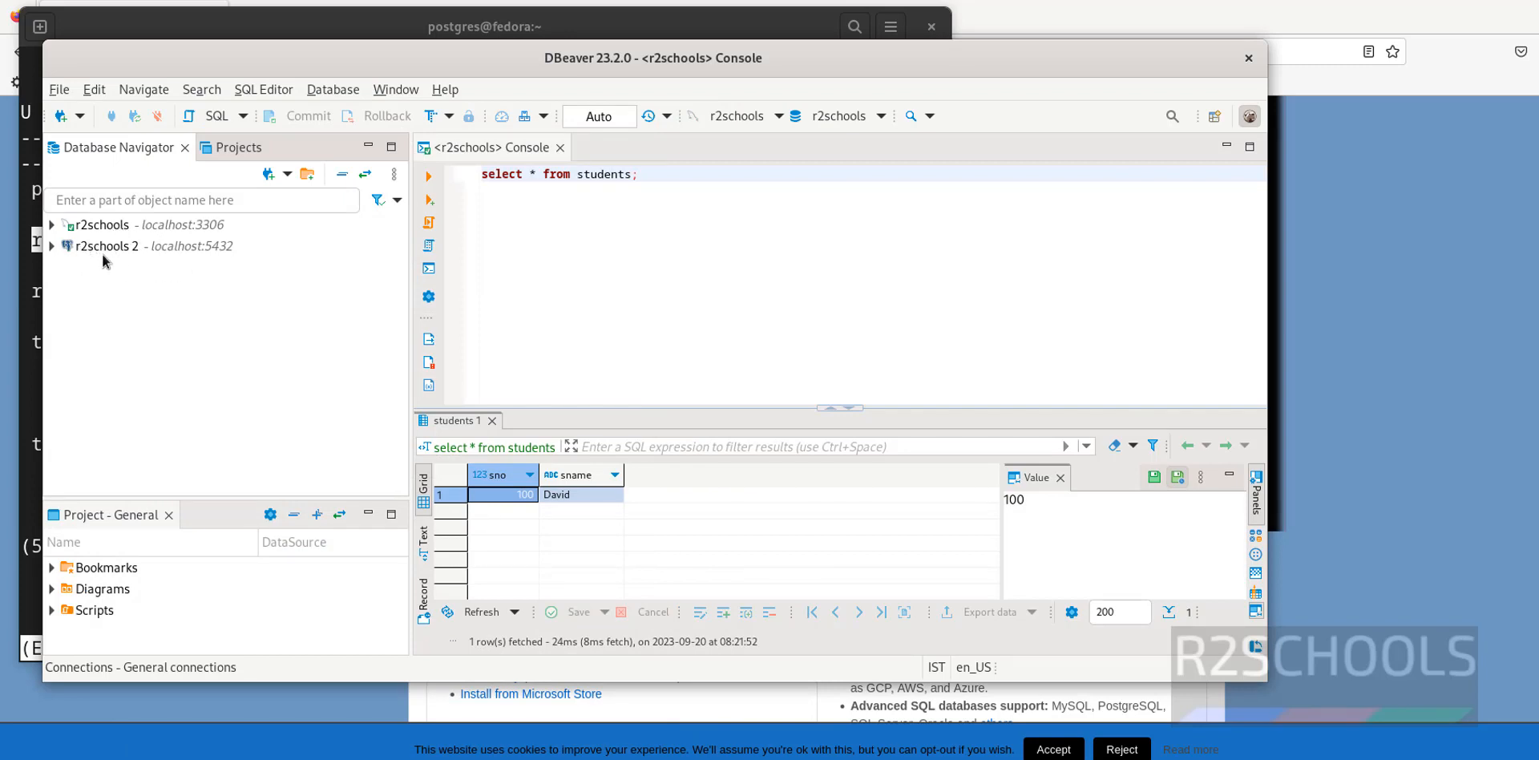
Expand r2schools 2 down to the Tables of the r2schools public schema
mouse_move(107, 255)
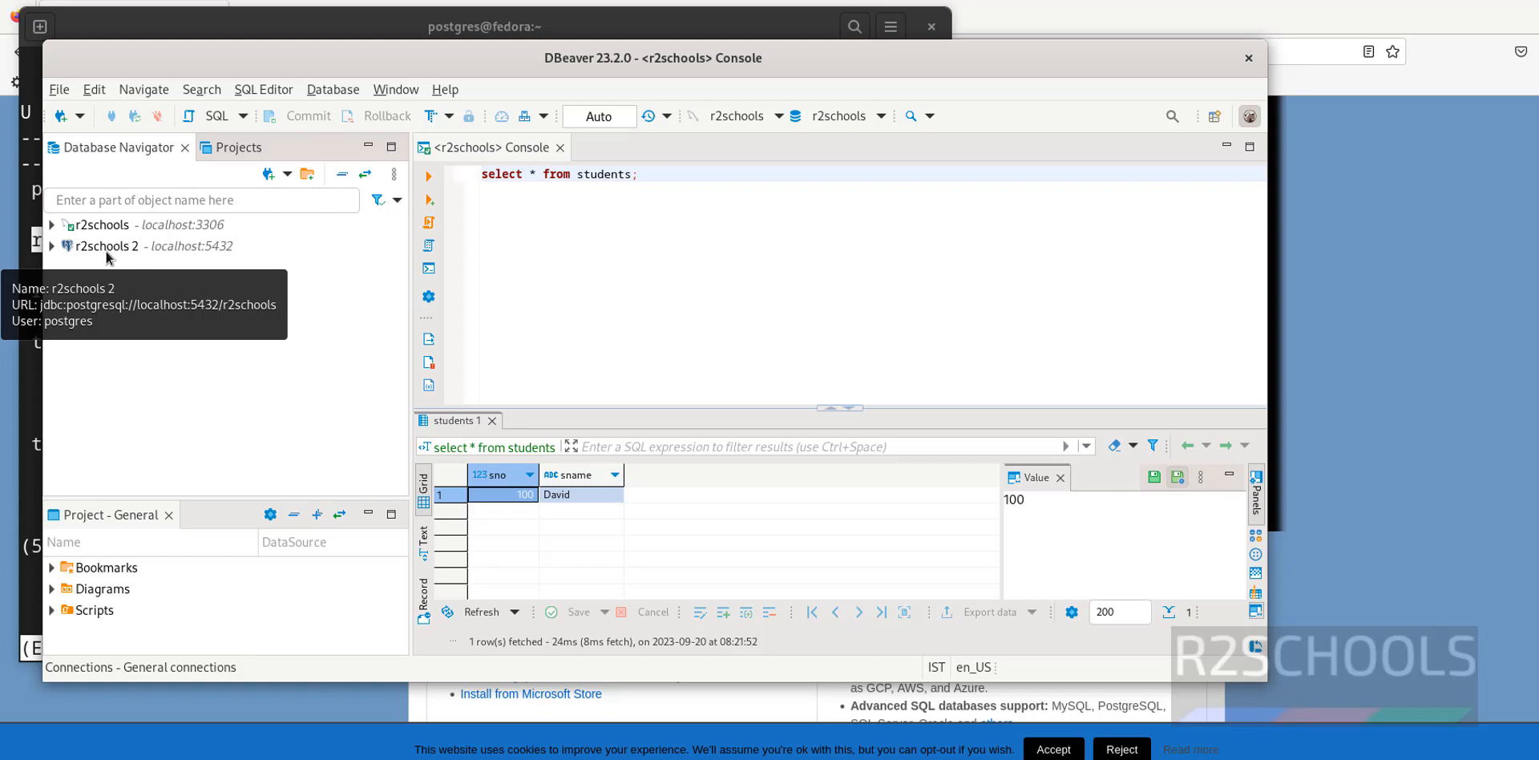
click(52, 246)
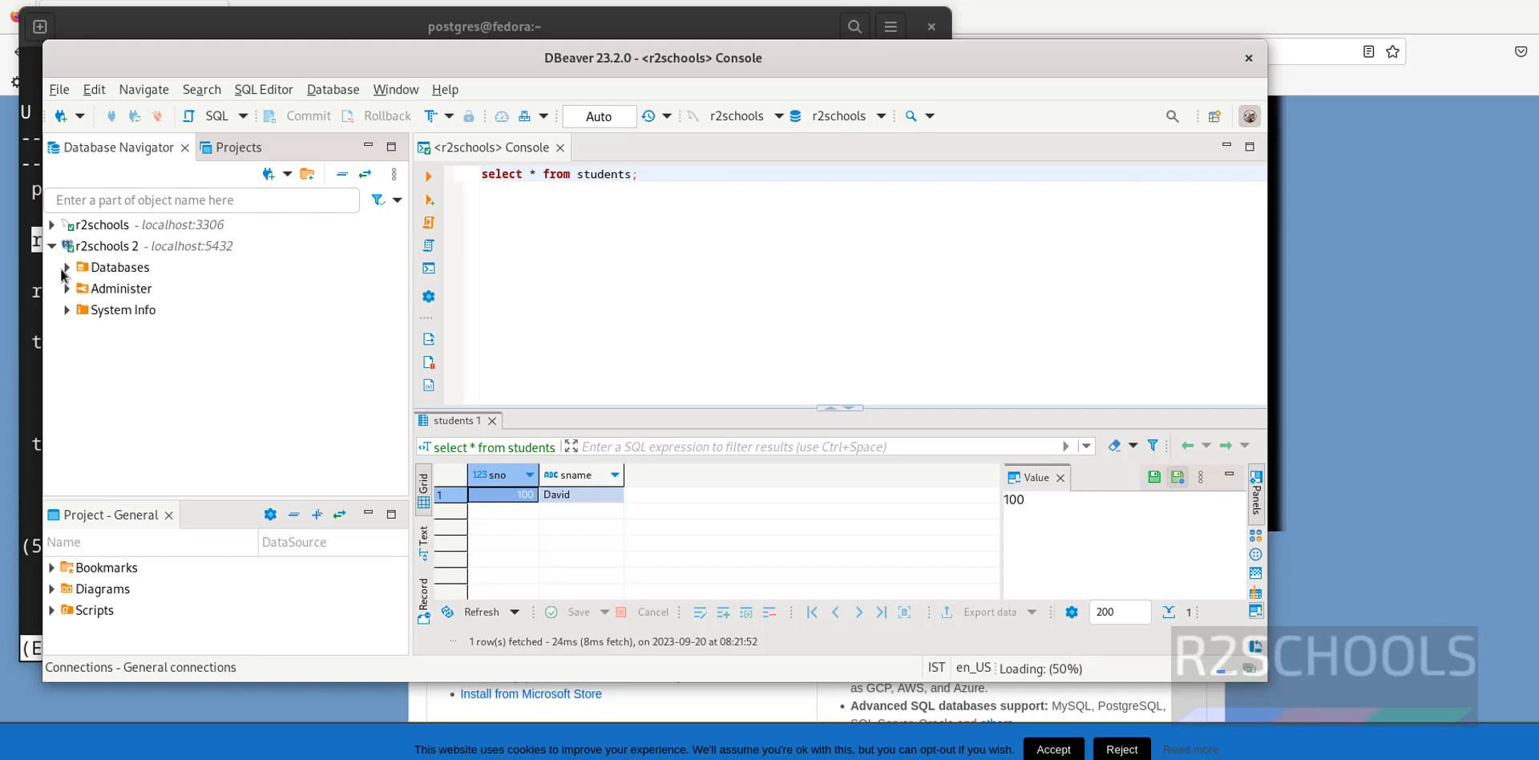
click(67, 268)
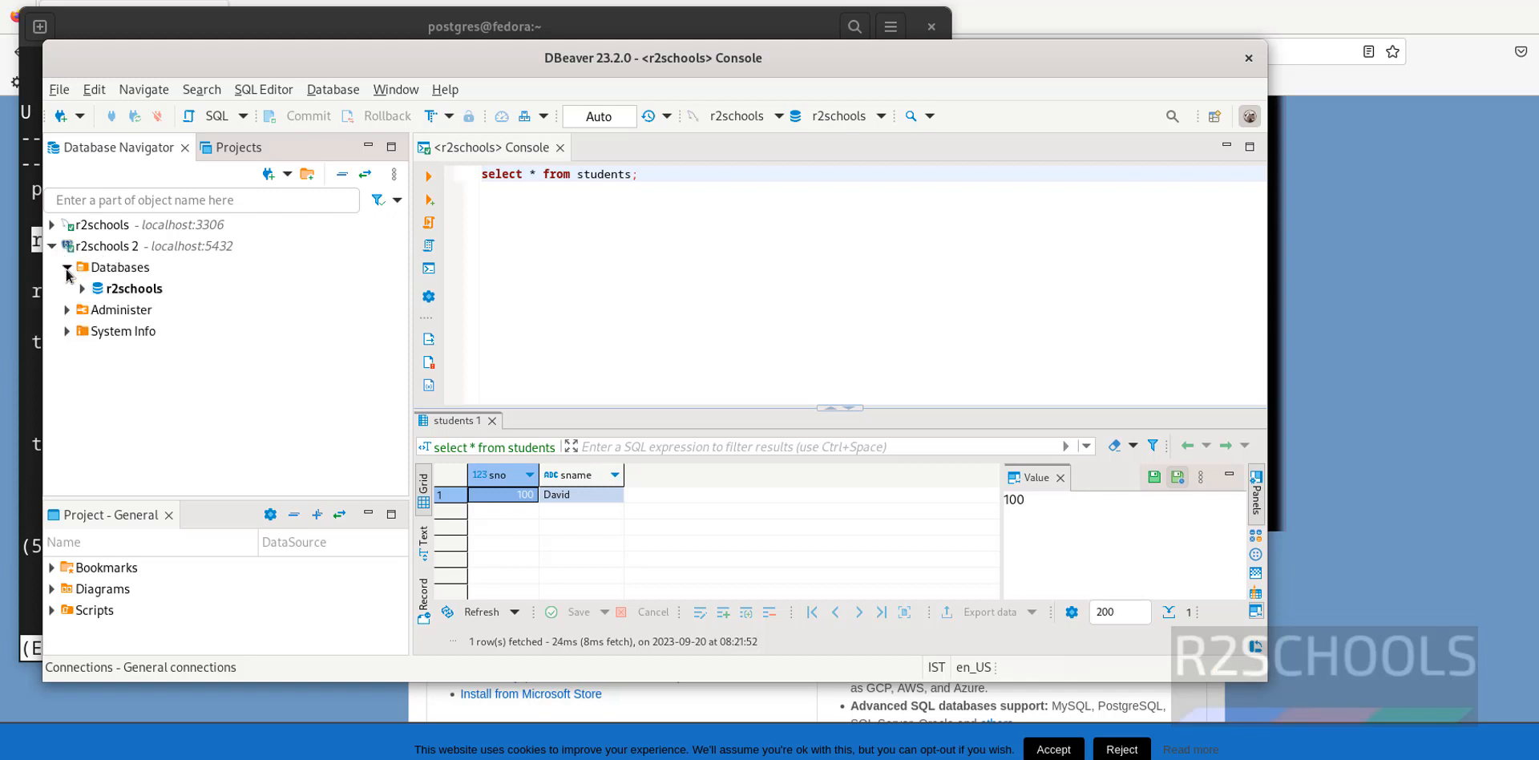
click(129, 276)
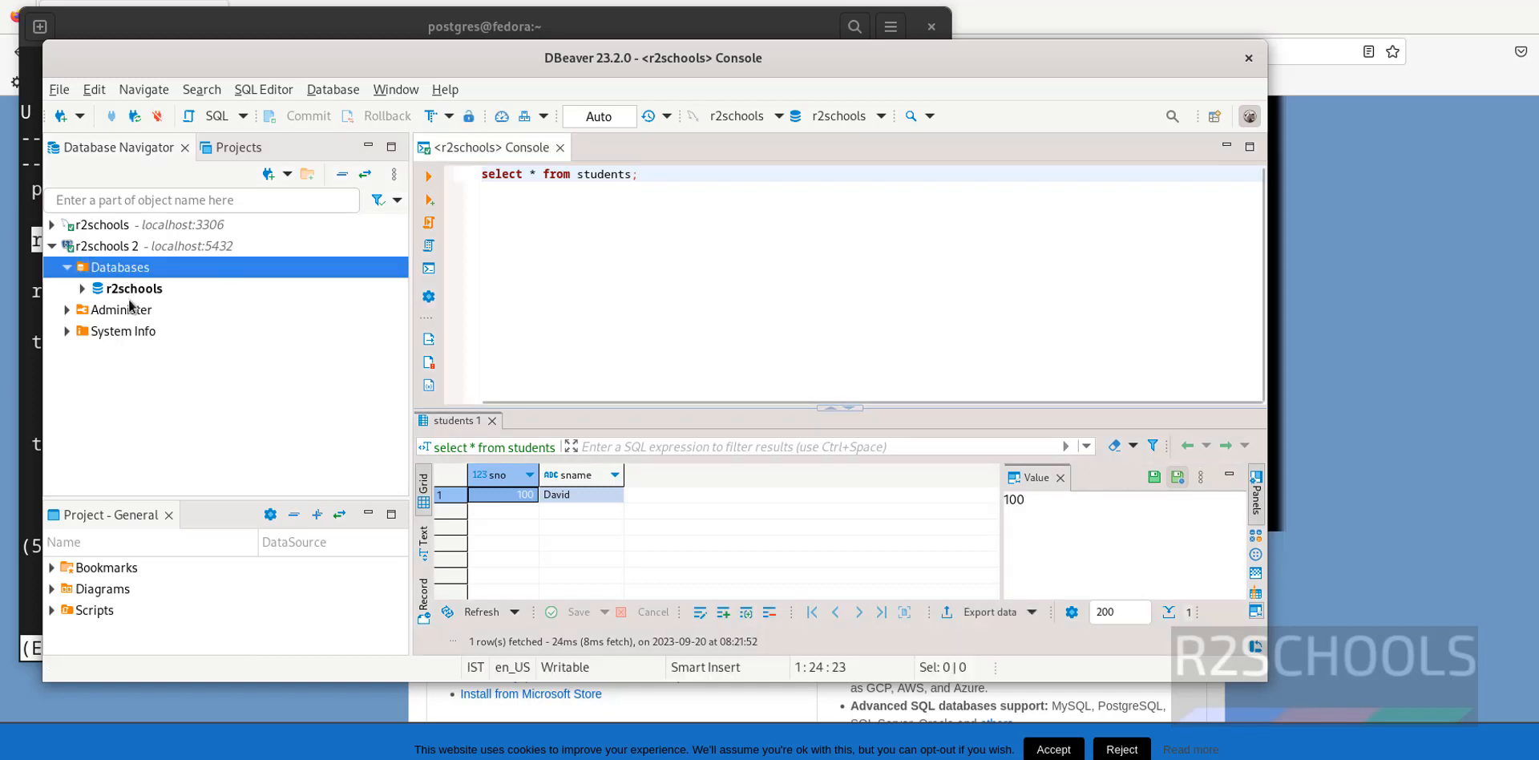
click(82, 290)
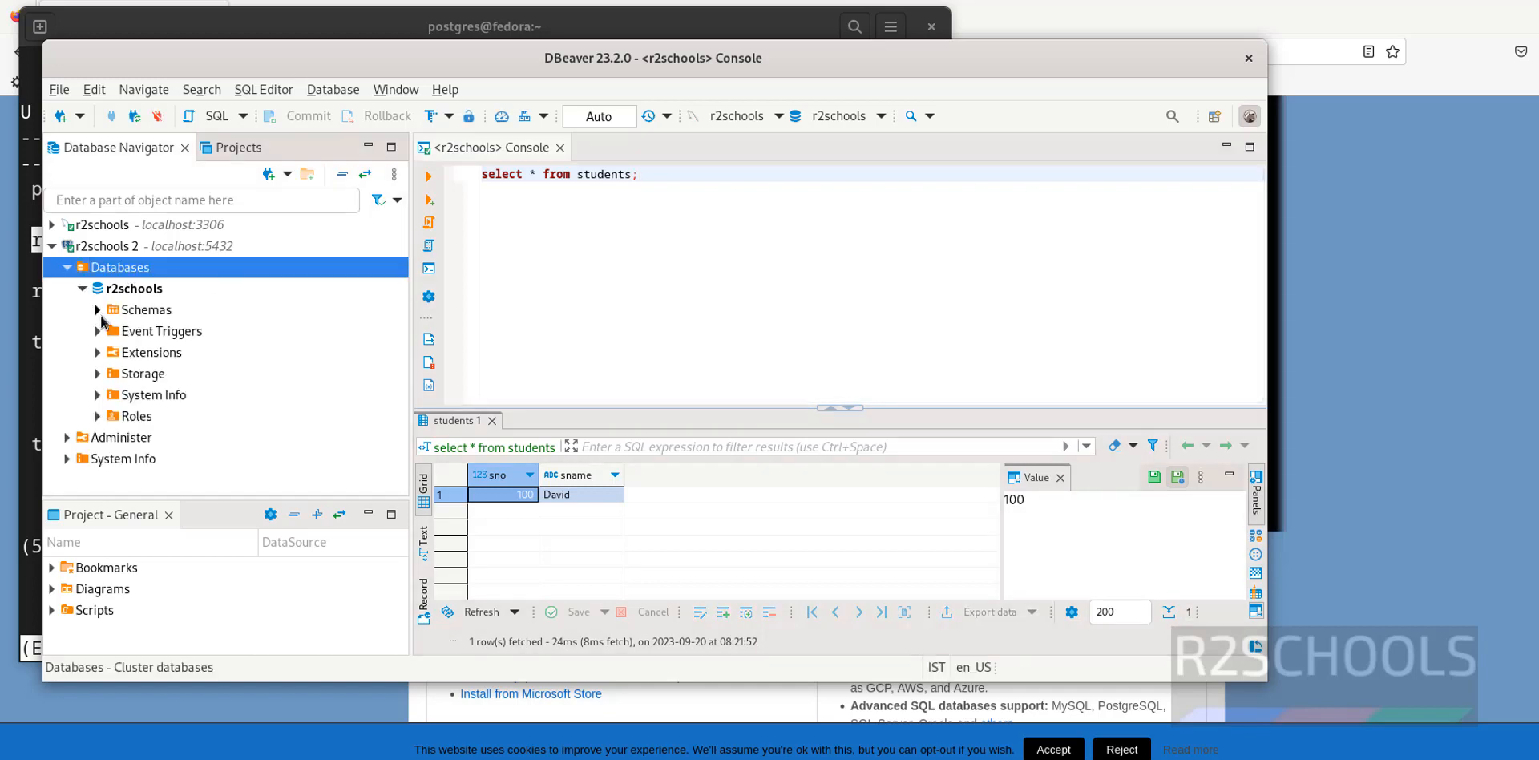
click(97, 309)
click(113, 331)
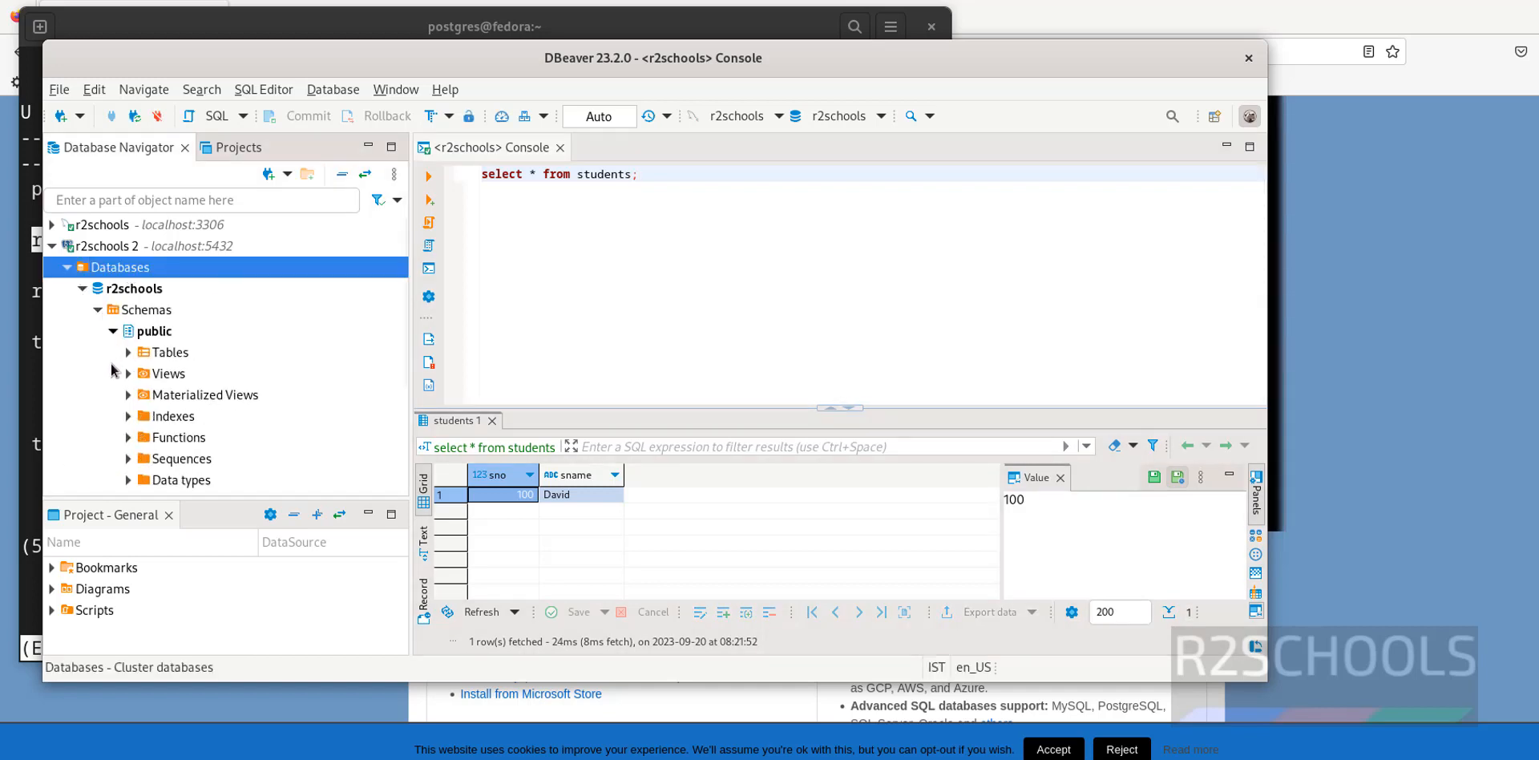
click(127, 353)
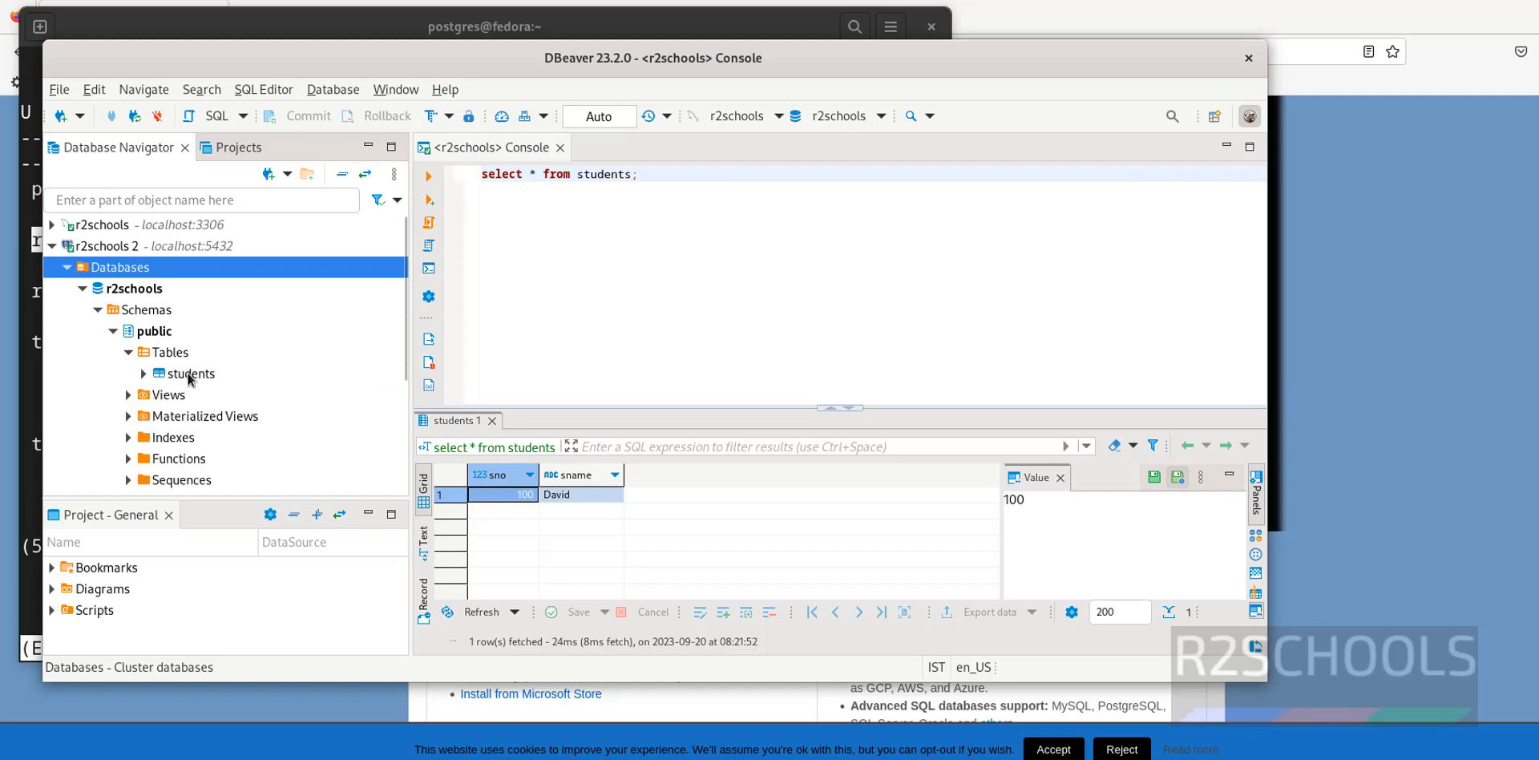
Generate and review the students table DDL (sno int4, sname varchar(20)), then close it
right_click(191, 377)
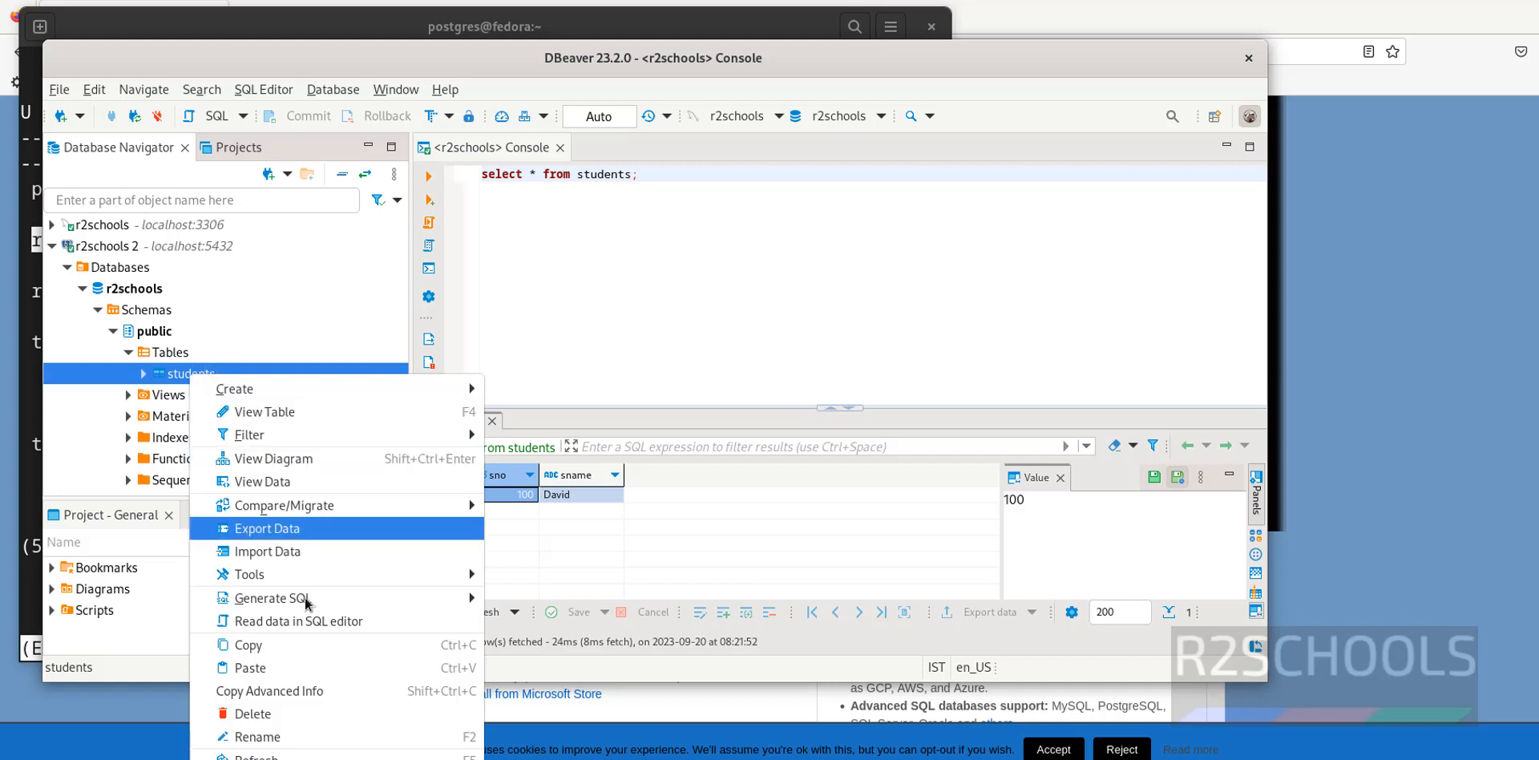
mouse_move(309, 605)
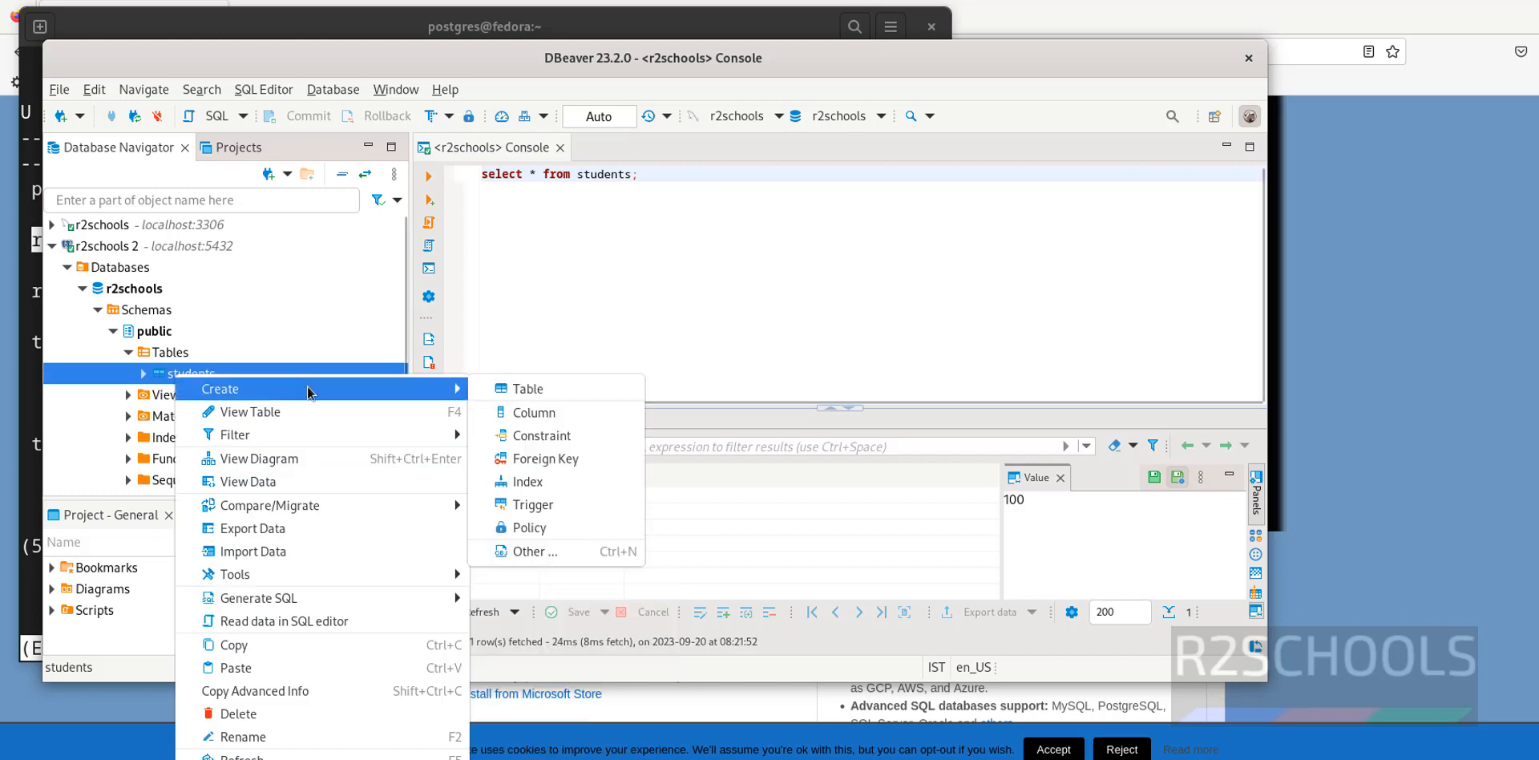
mouse_move(324, 603)
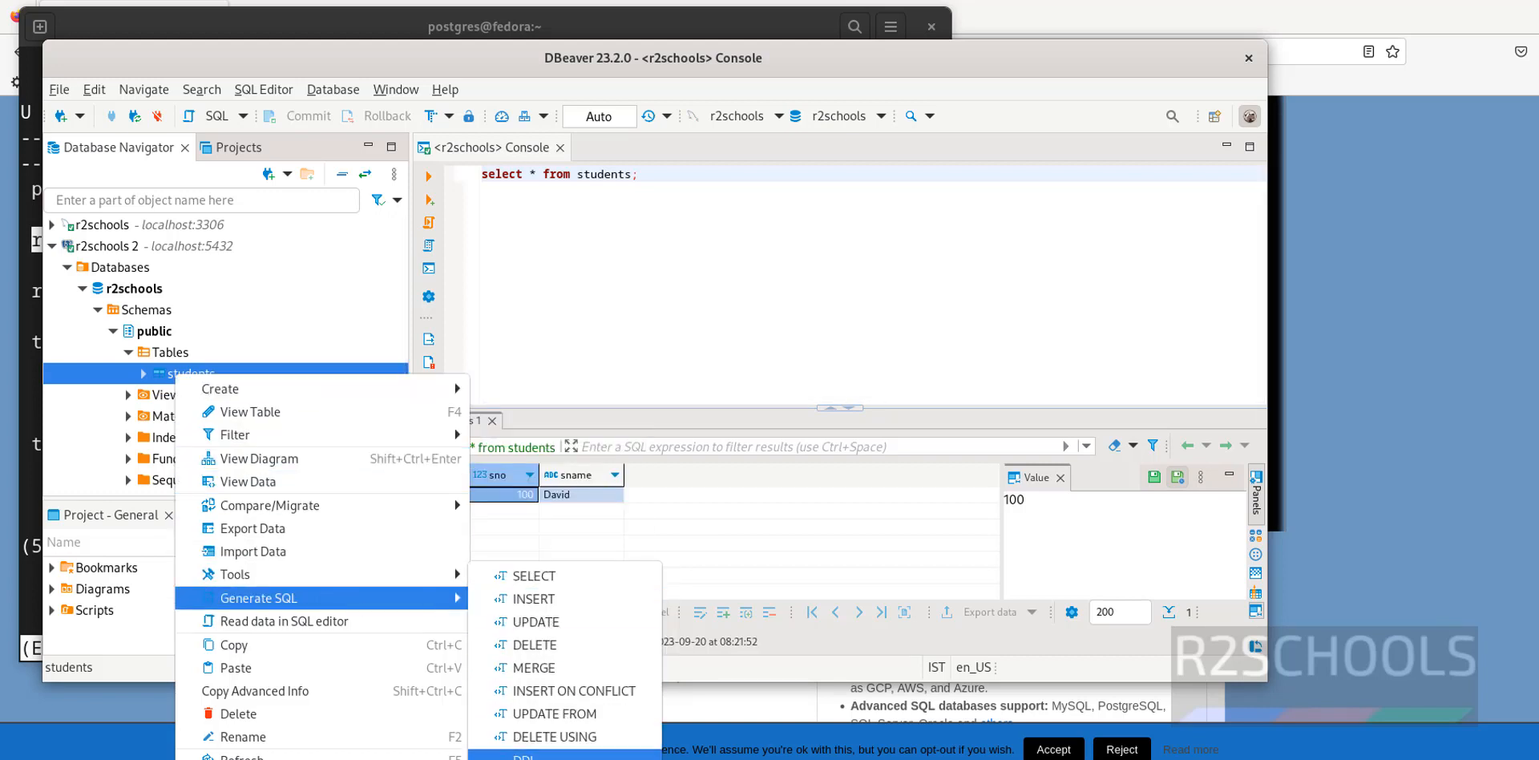
click(523, 757)
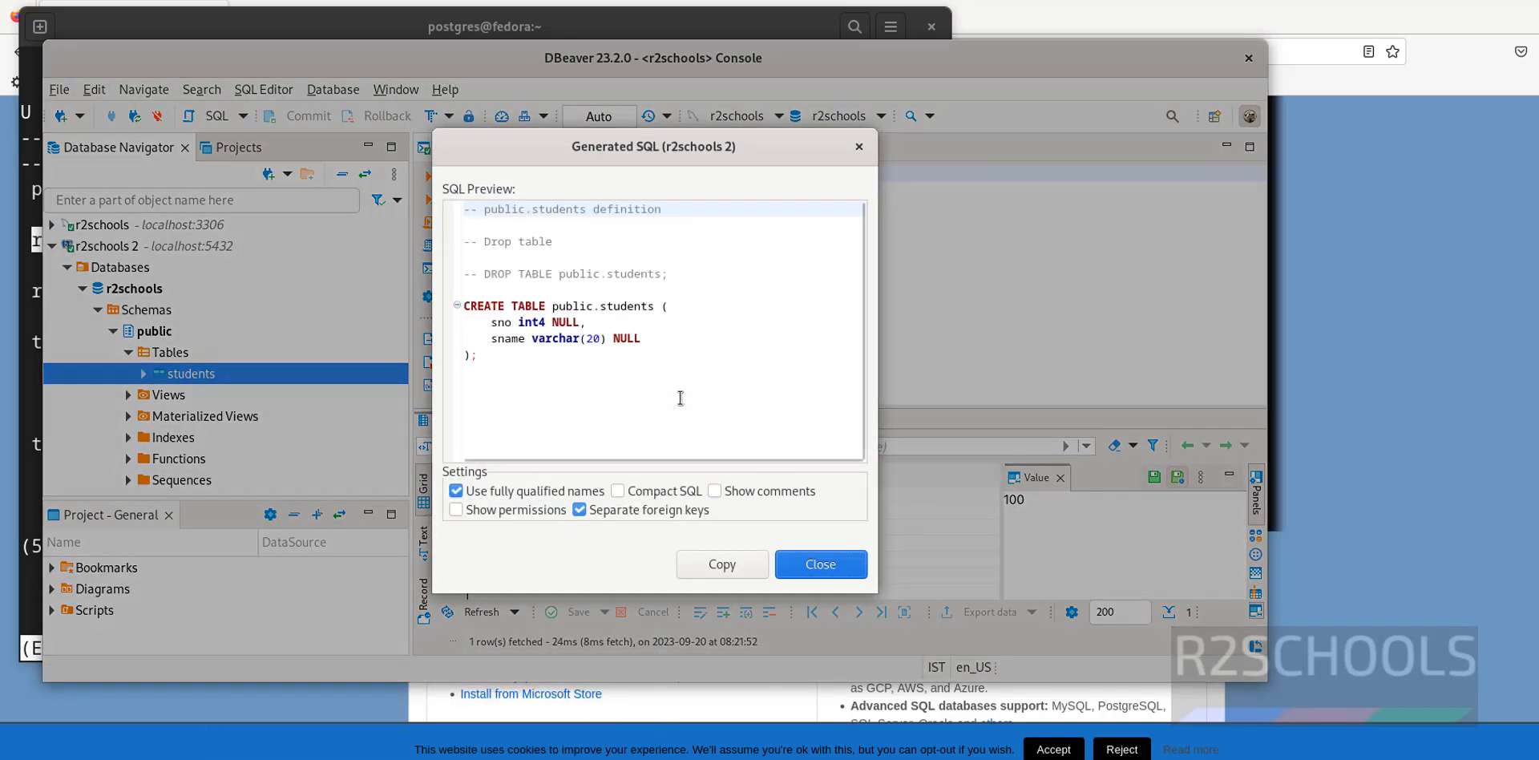
drag(597, 354, 473, 287)
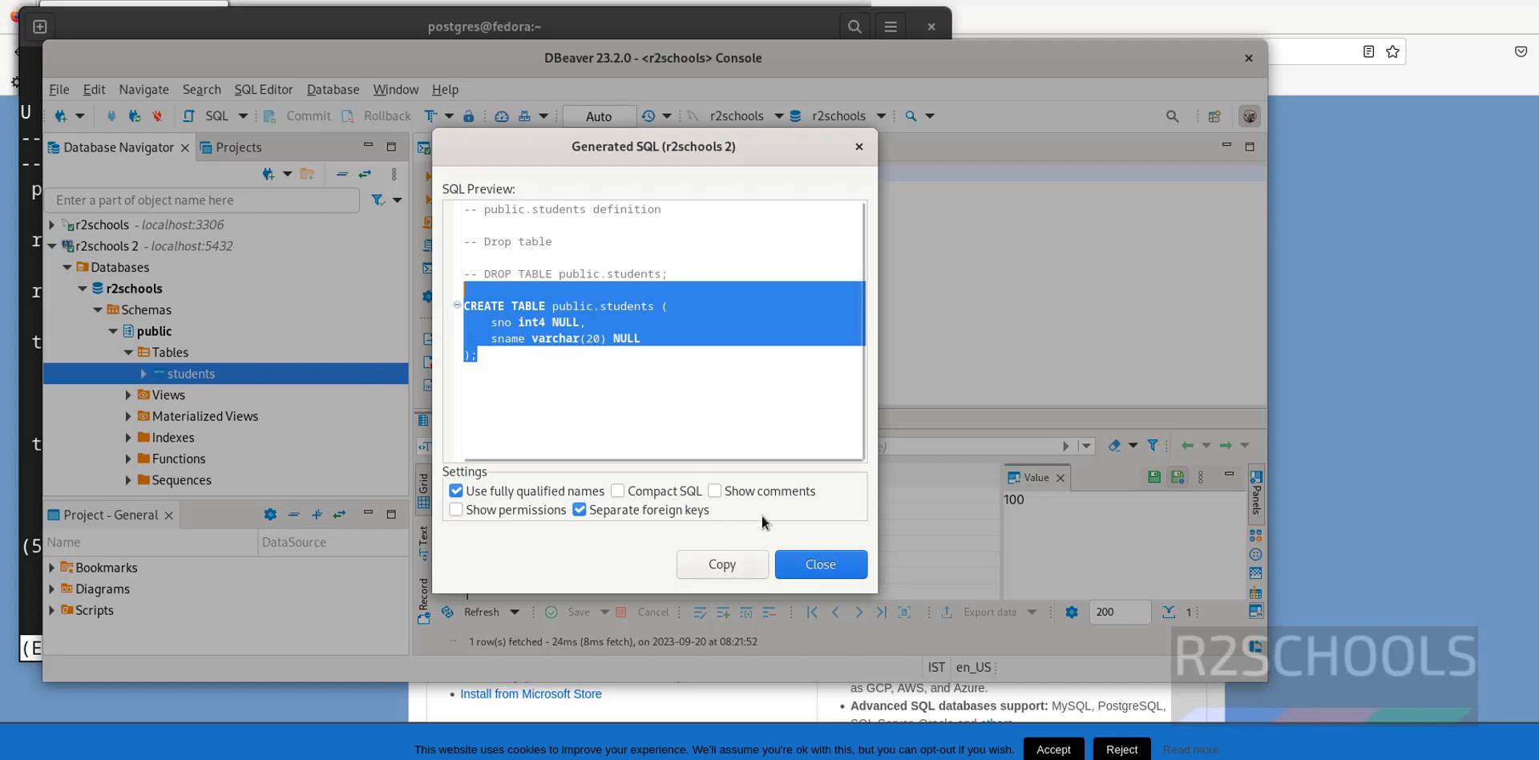
click(804, 574)
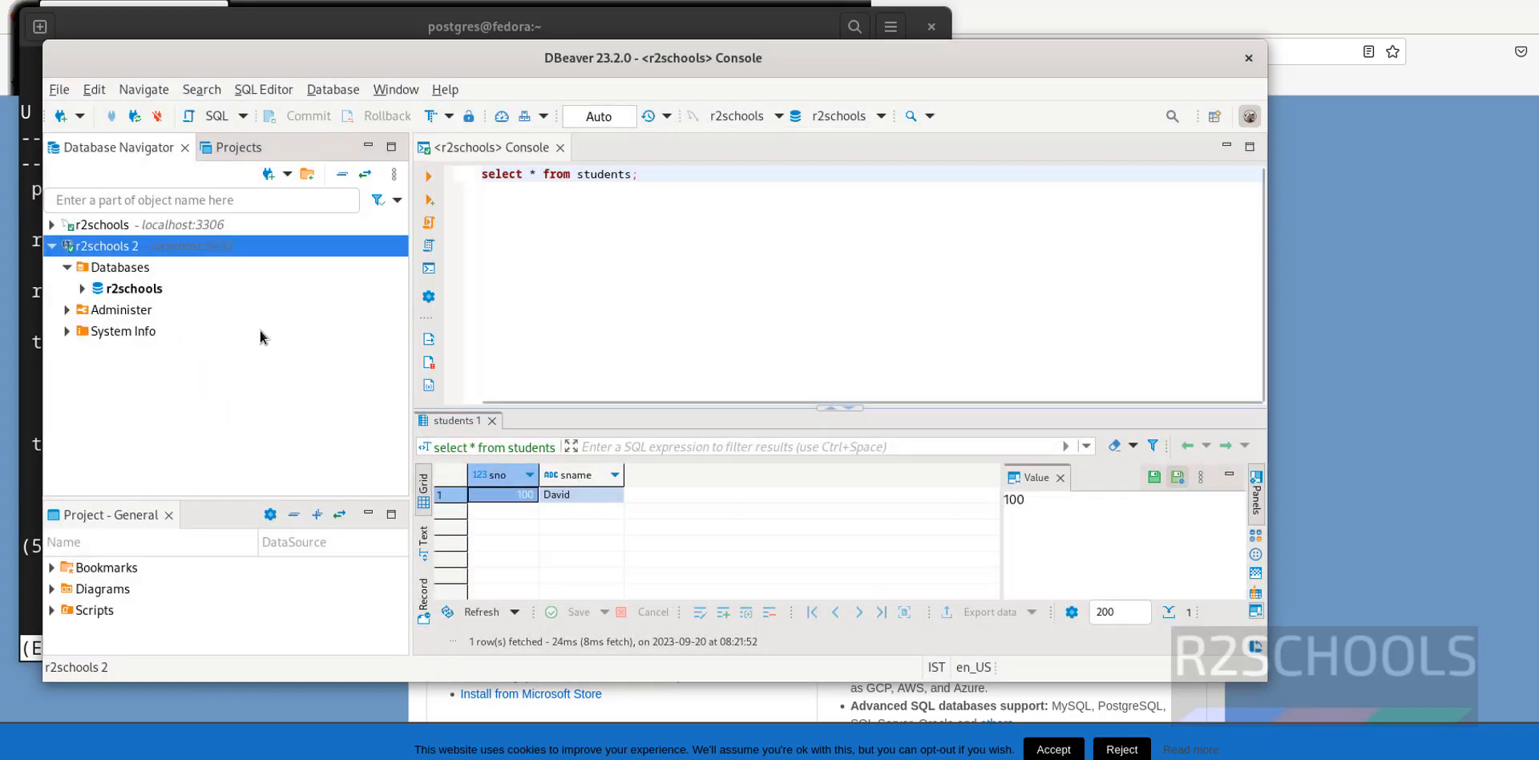
Create database r2users on r2schools 2, owner postgres, with default template and tablespace
right_click(111, 254)
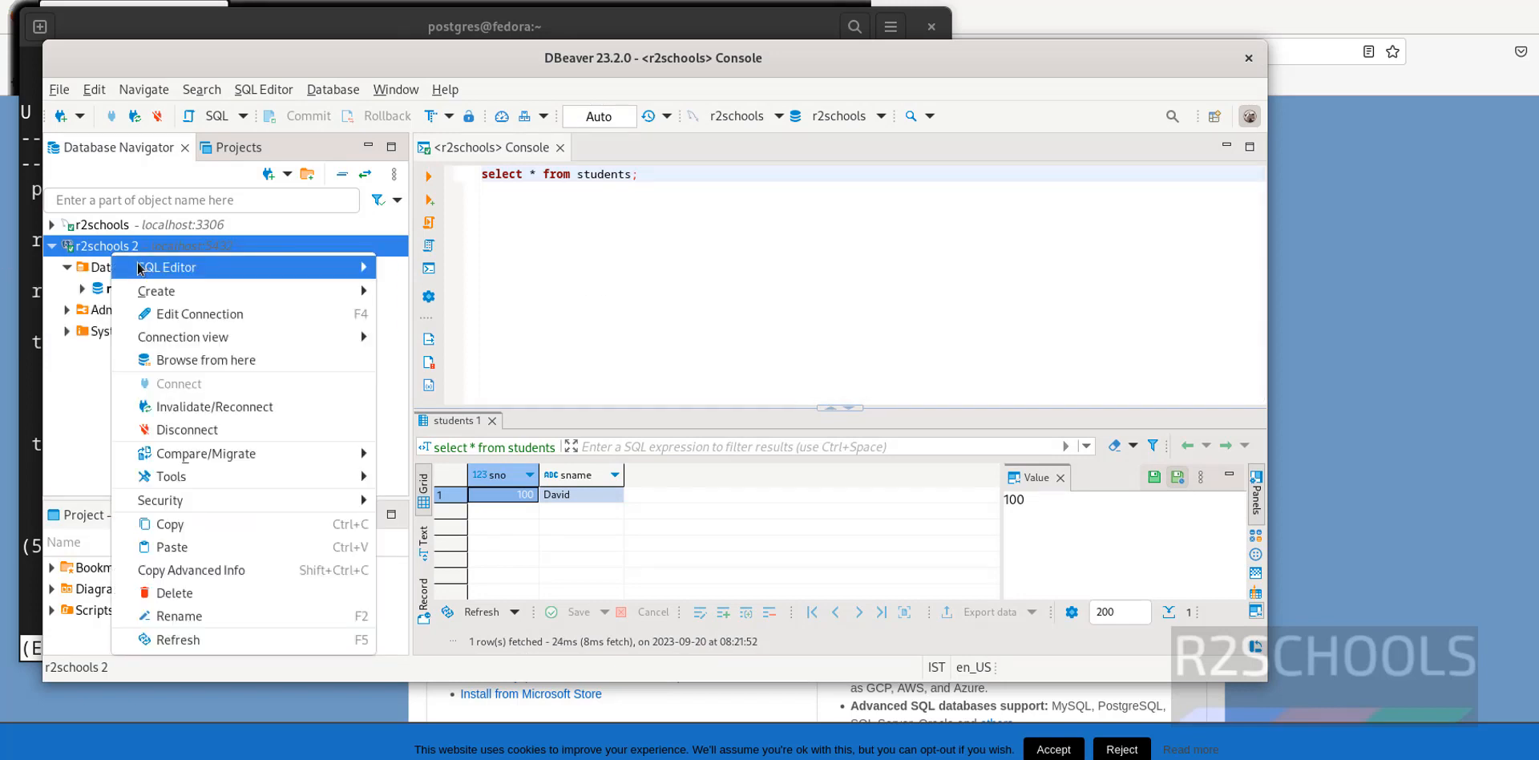
mouse_move(156, 295)
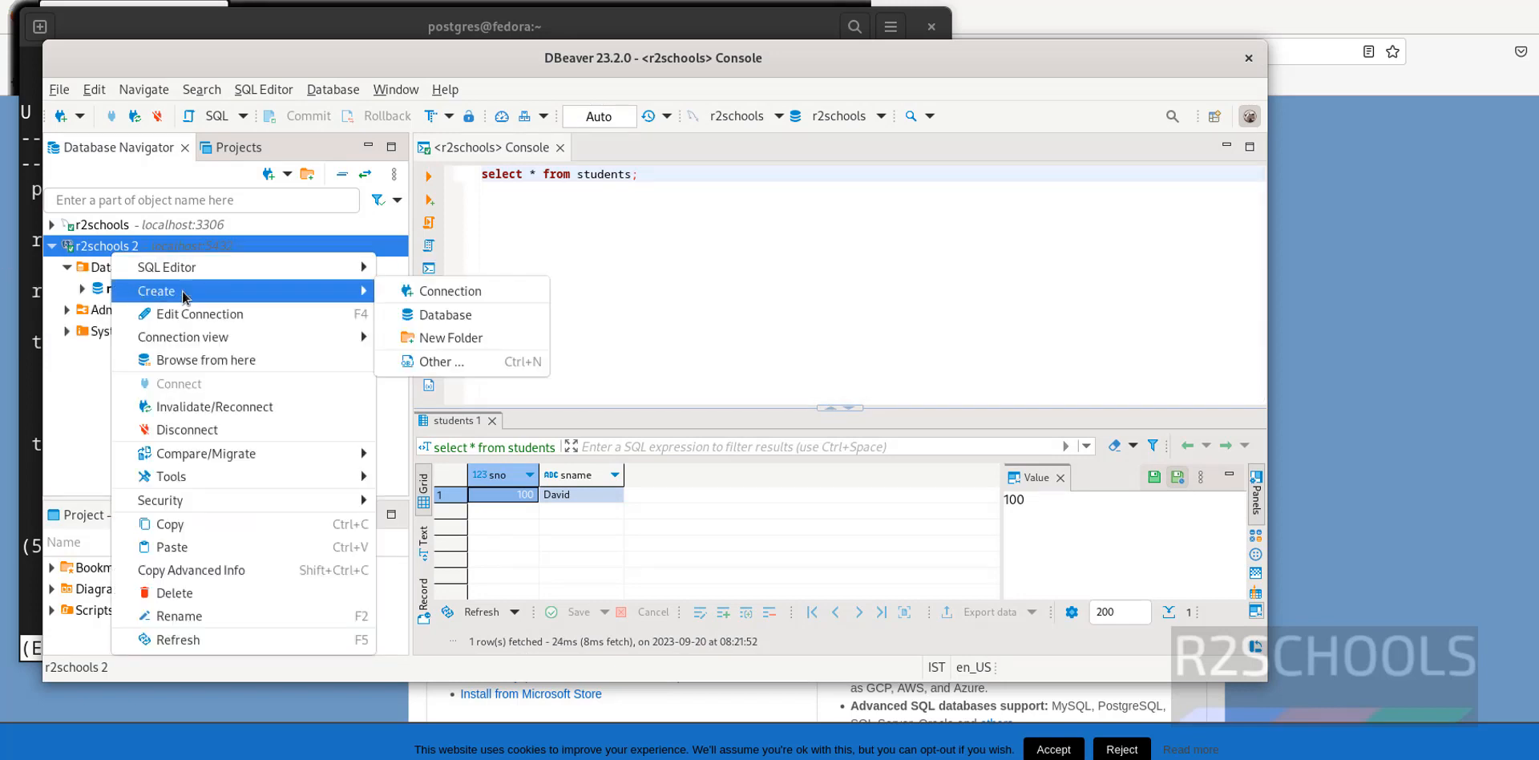
click(457, 314)
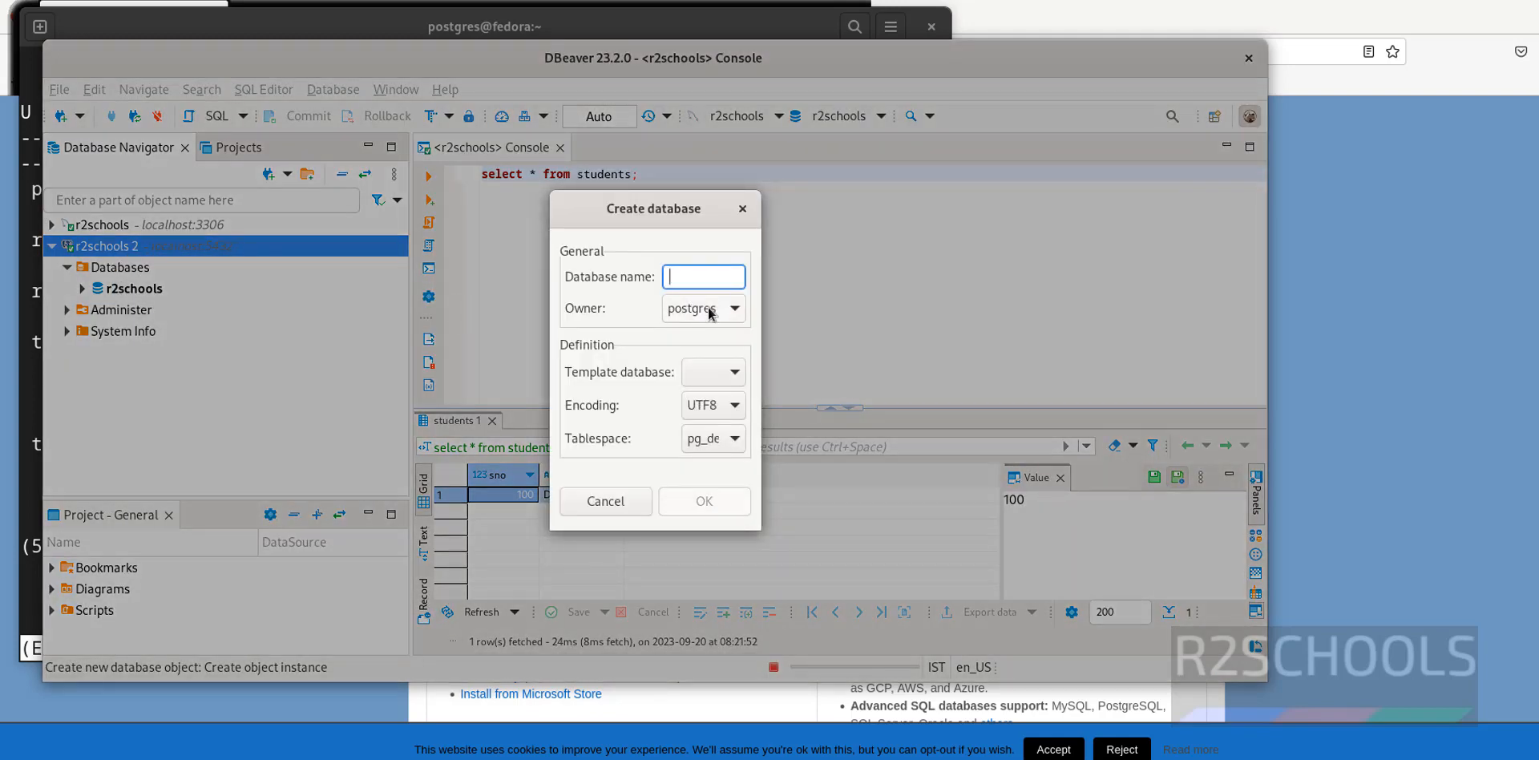
click(710, 312)
click(711, 313)
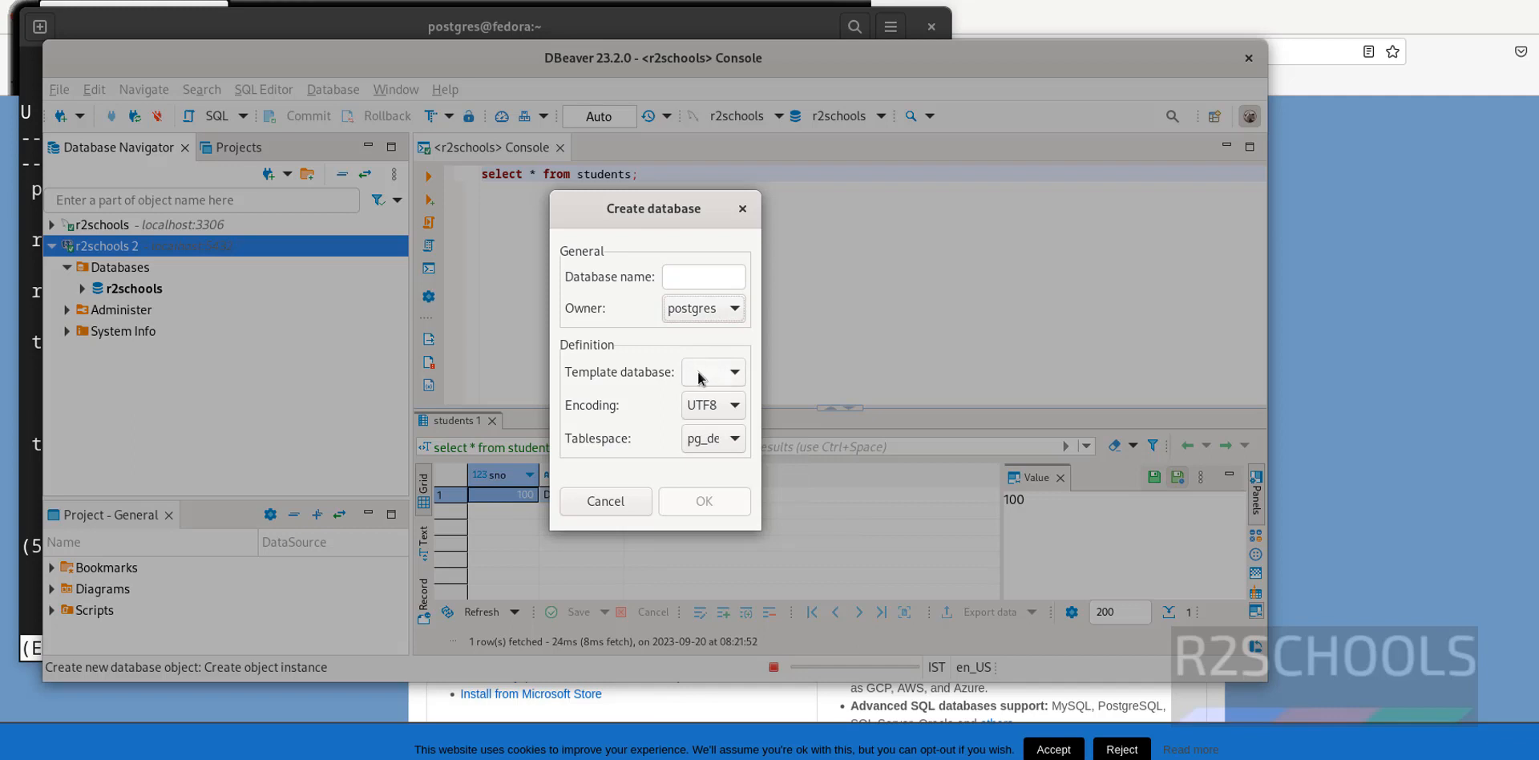
click(732, 380)
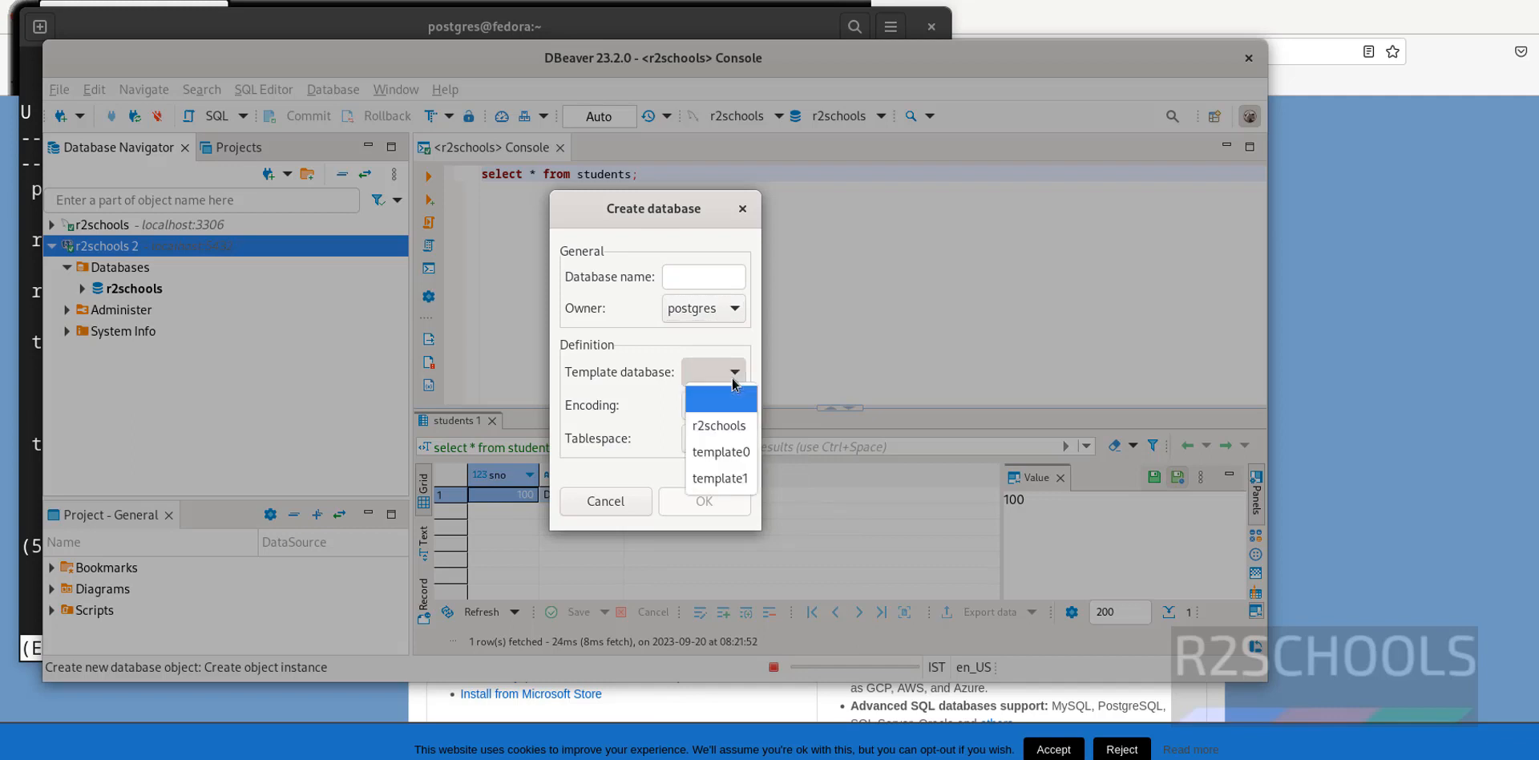
click(733, 382)
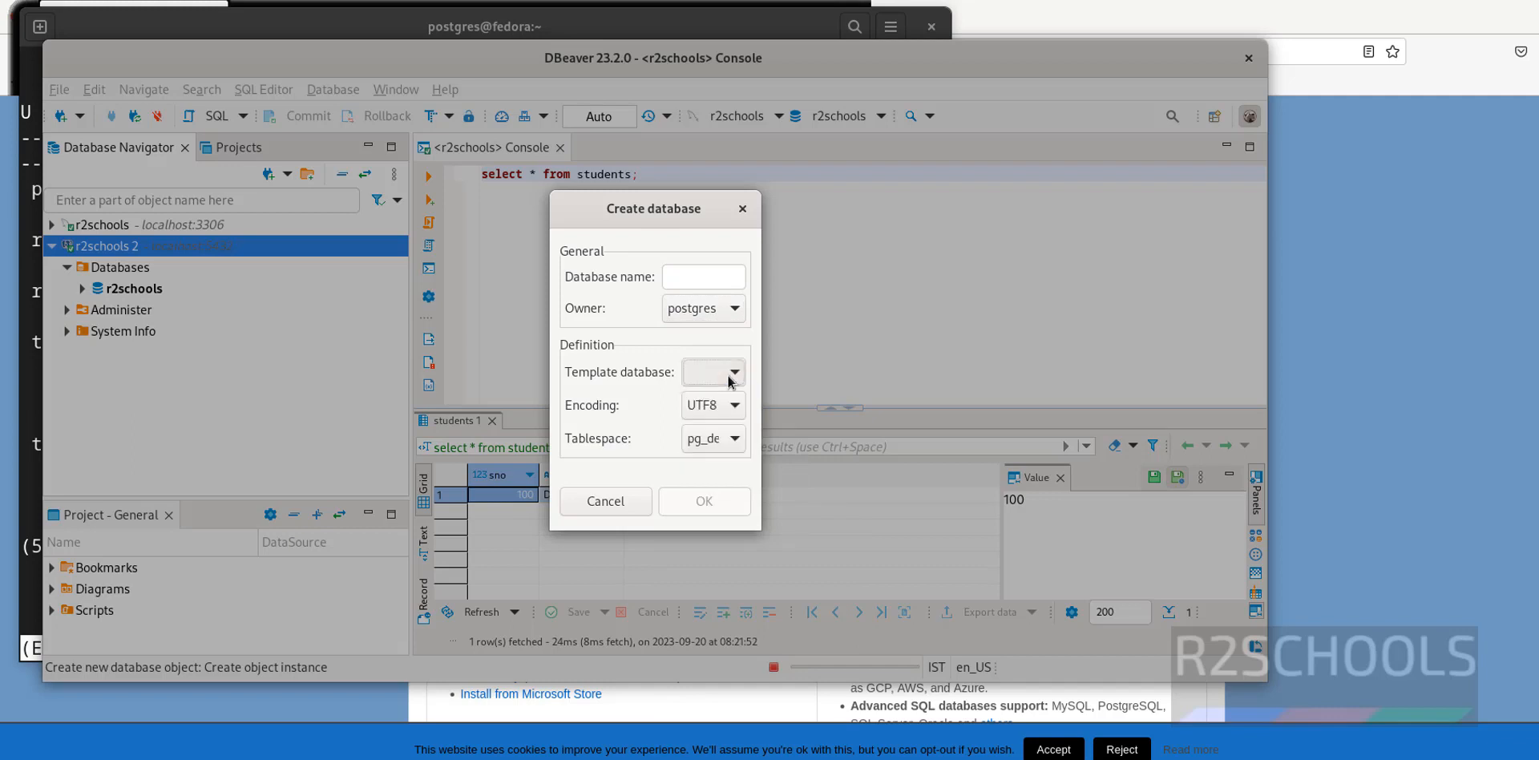
click(700, 449)
click(710, 488)
click(694, 283)
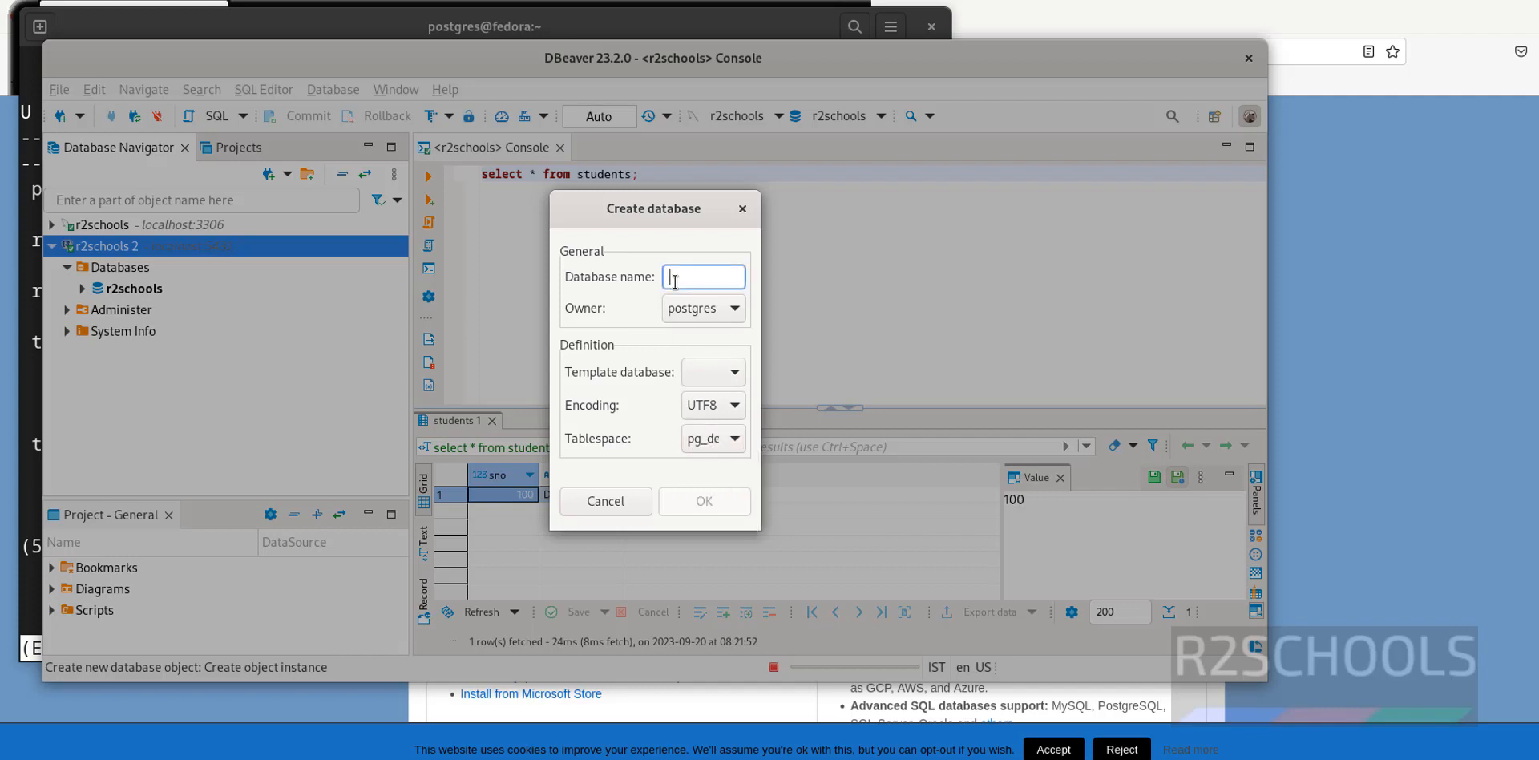
text(r2)
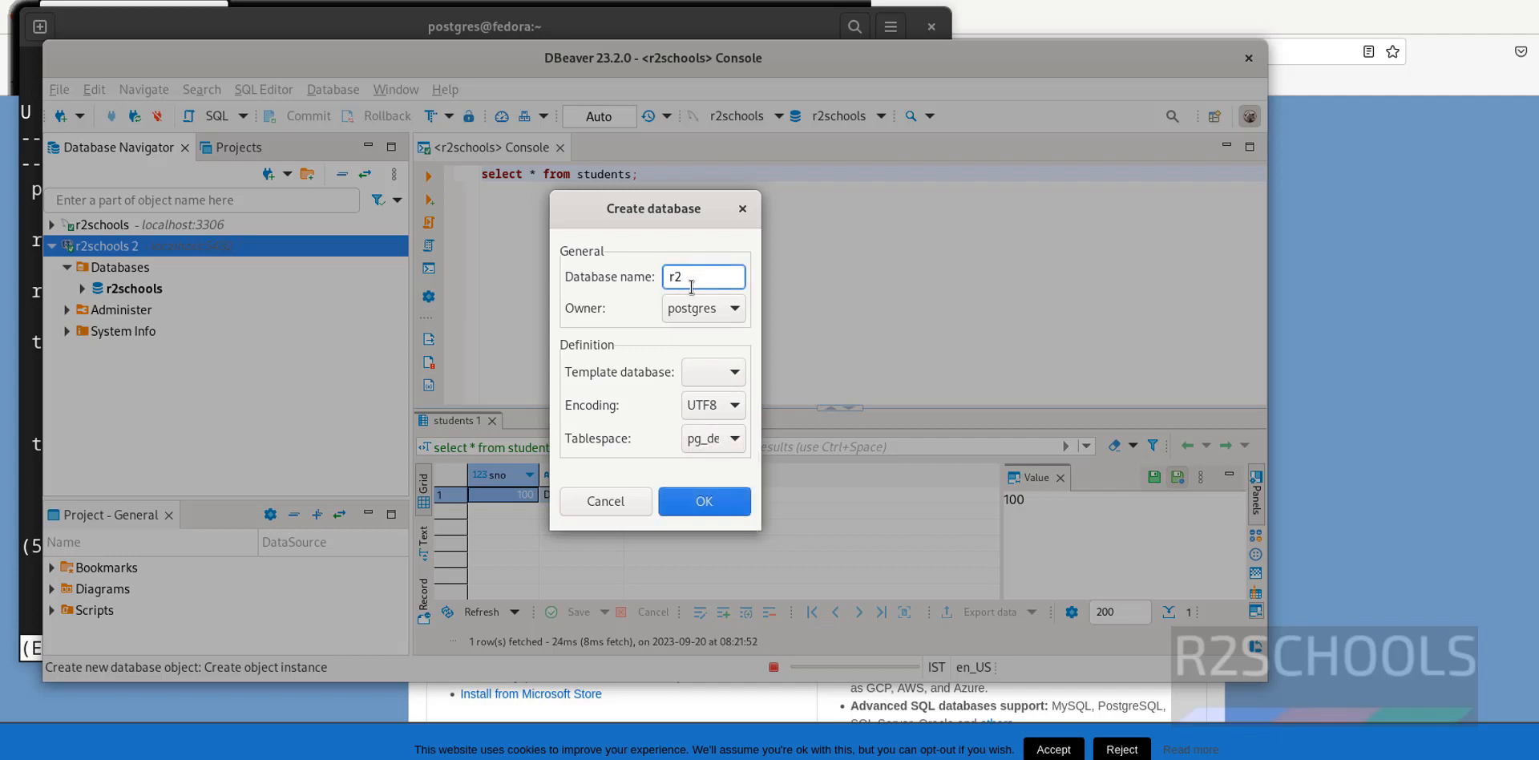
text(users)
click(717, 516)
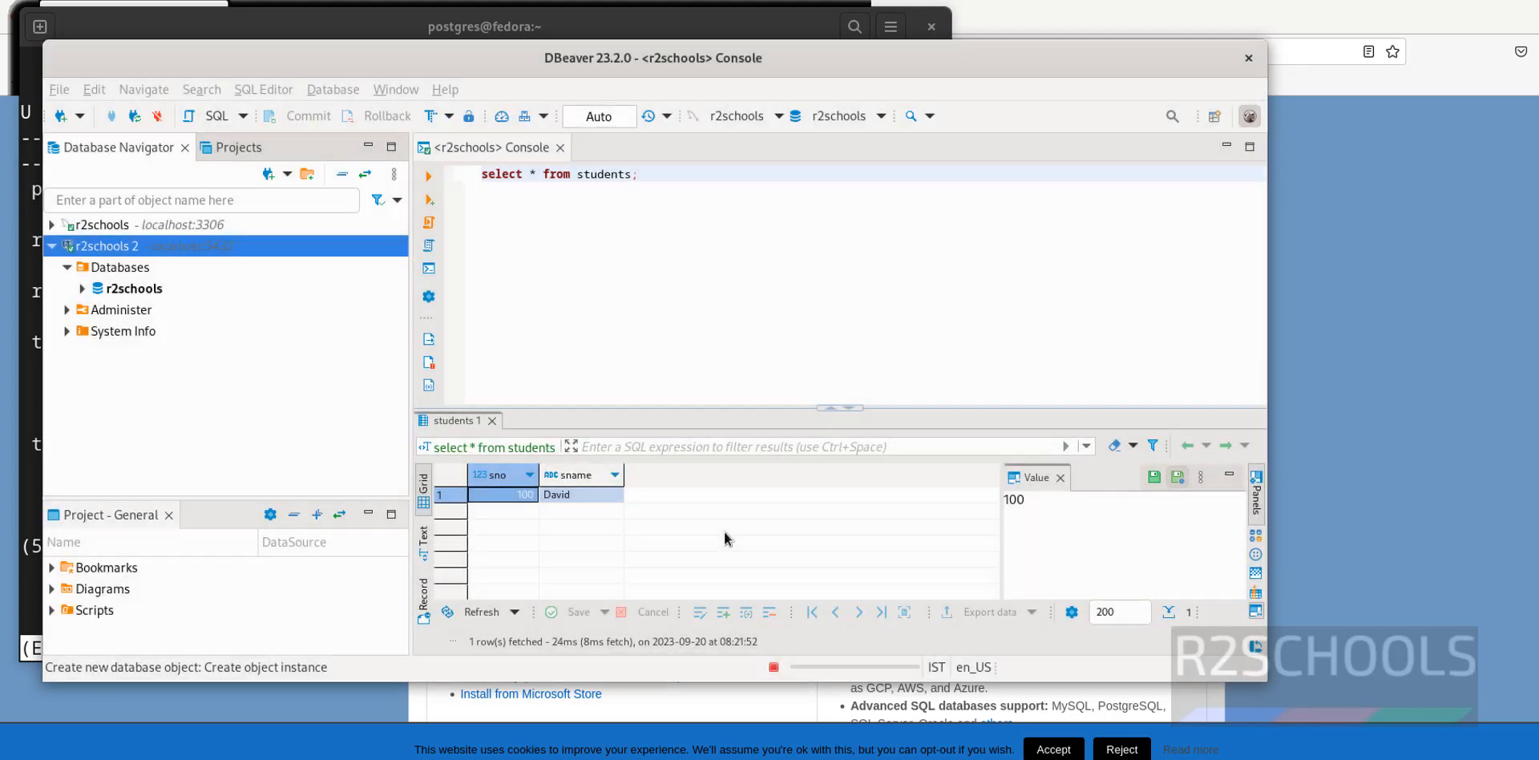
Run \l in psql to confirm r2users is among the six databases
click(305, 26)
text(qs)
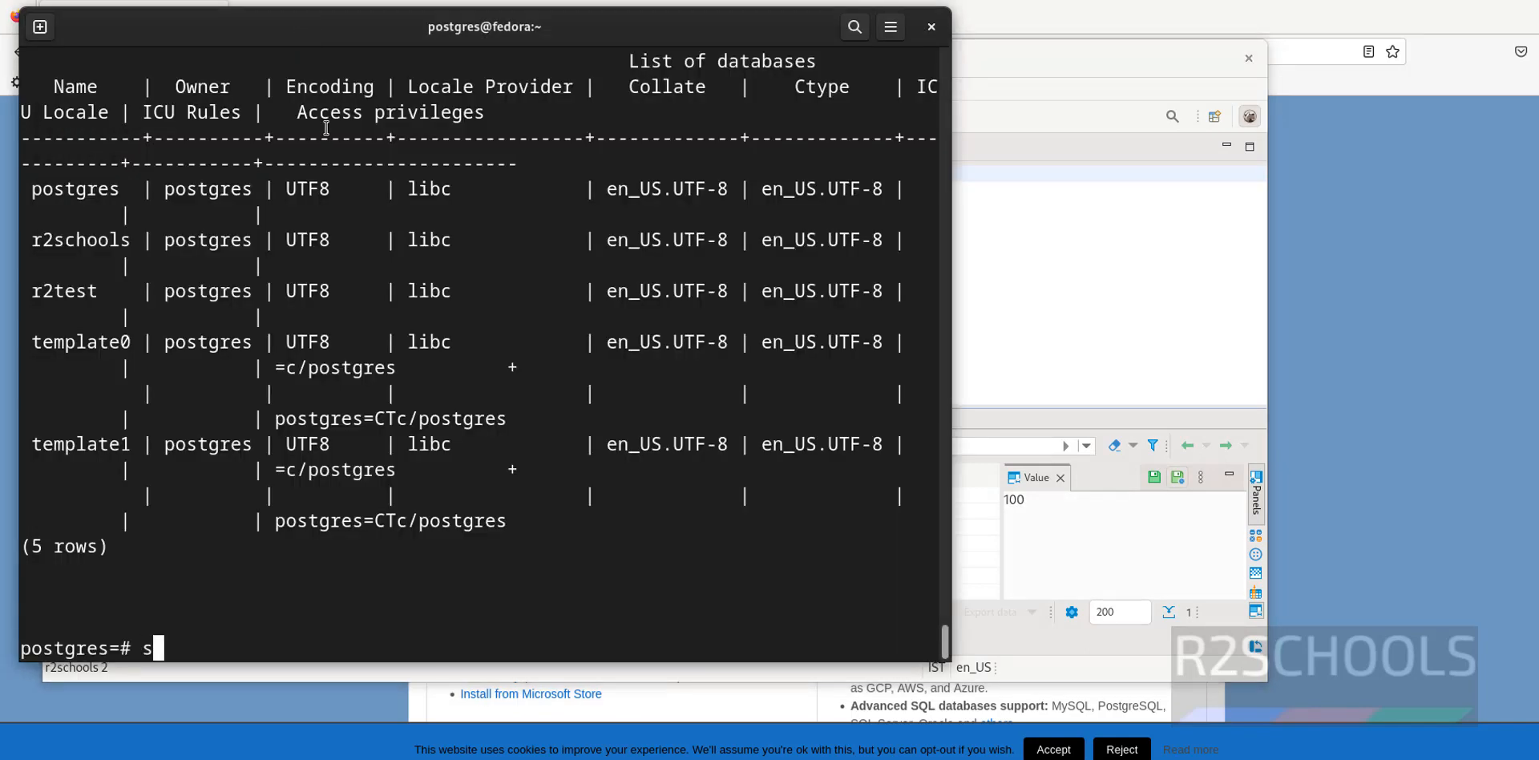
key(BackSpace)
text(\l)
key(Return)
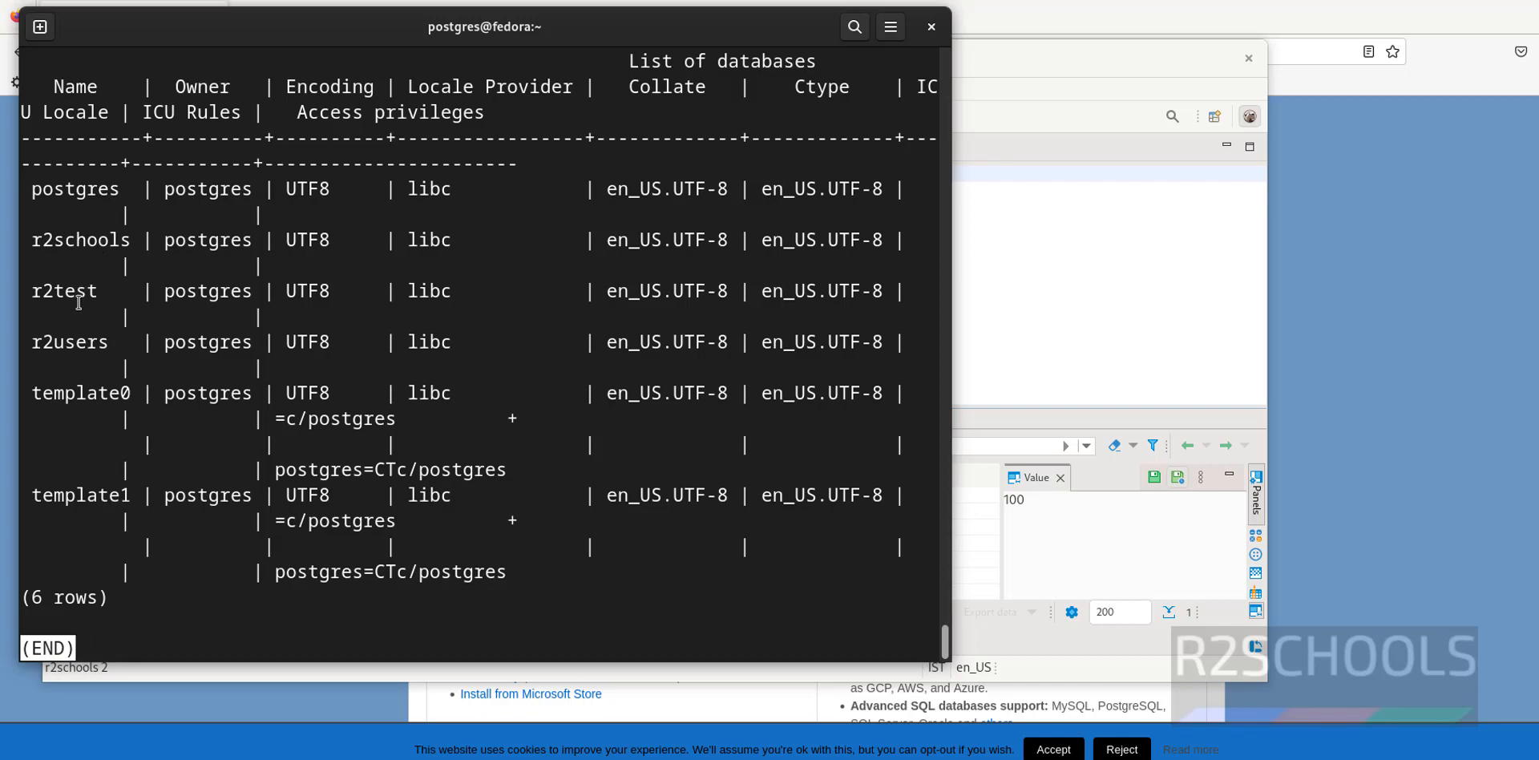
double_click(72, 343)
key(alt+Tab)
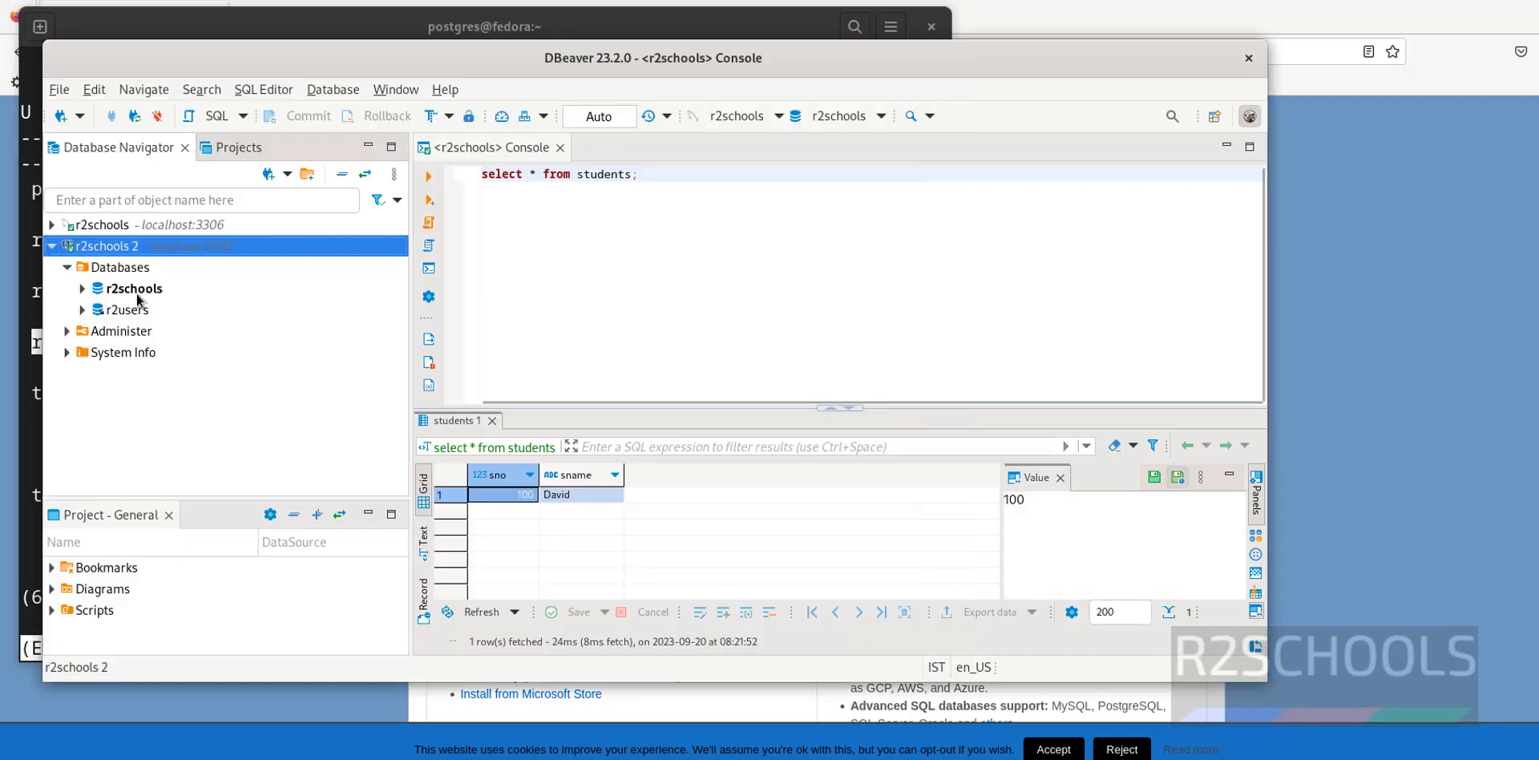
In a new r2schools 2 SQL console, run select * from students, returning no rows
right_click(138, 299)
mouse_move(165, 304)
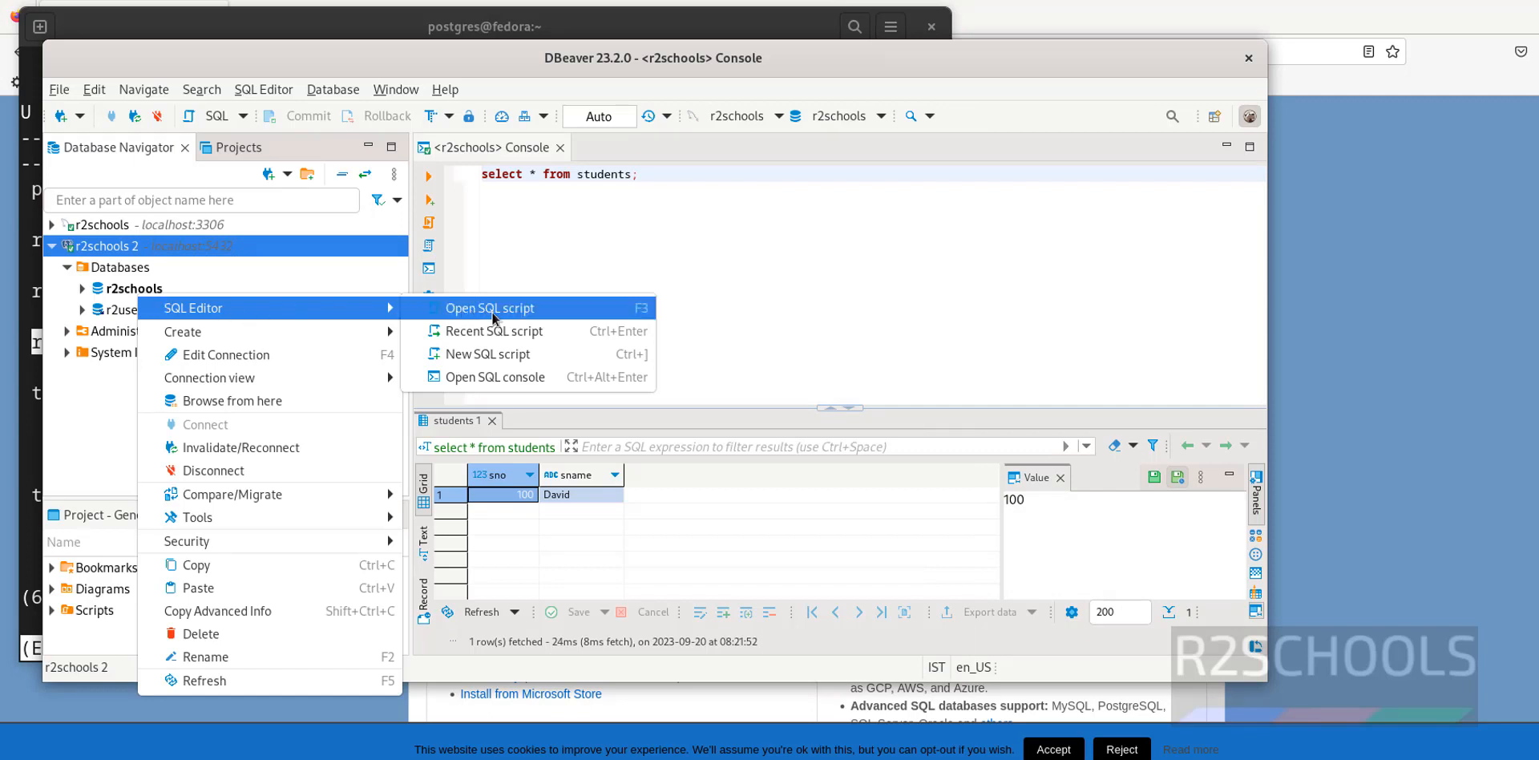
click(494, 380)
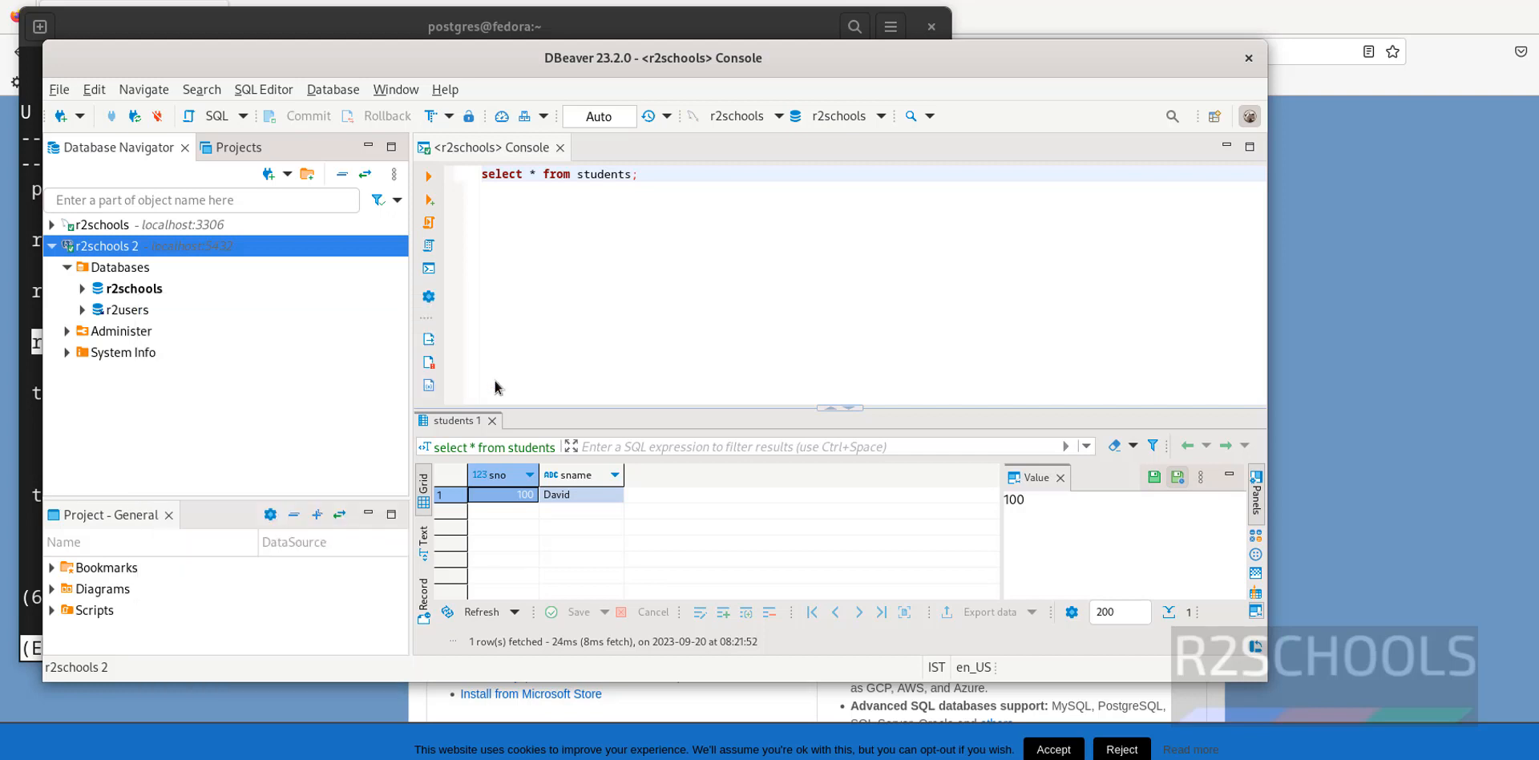
text(s)
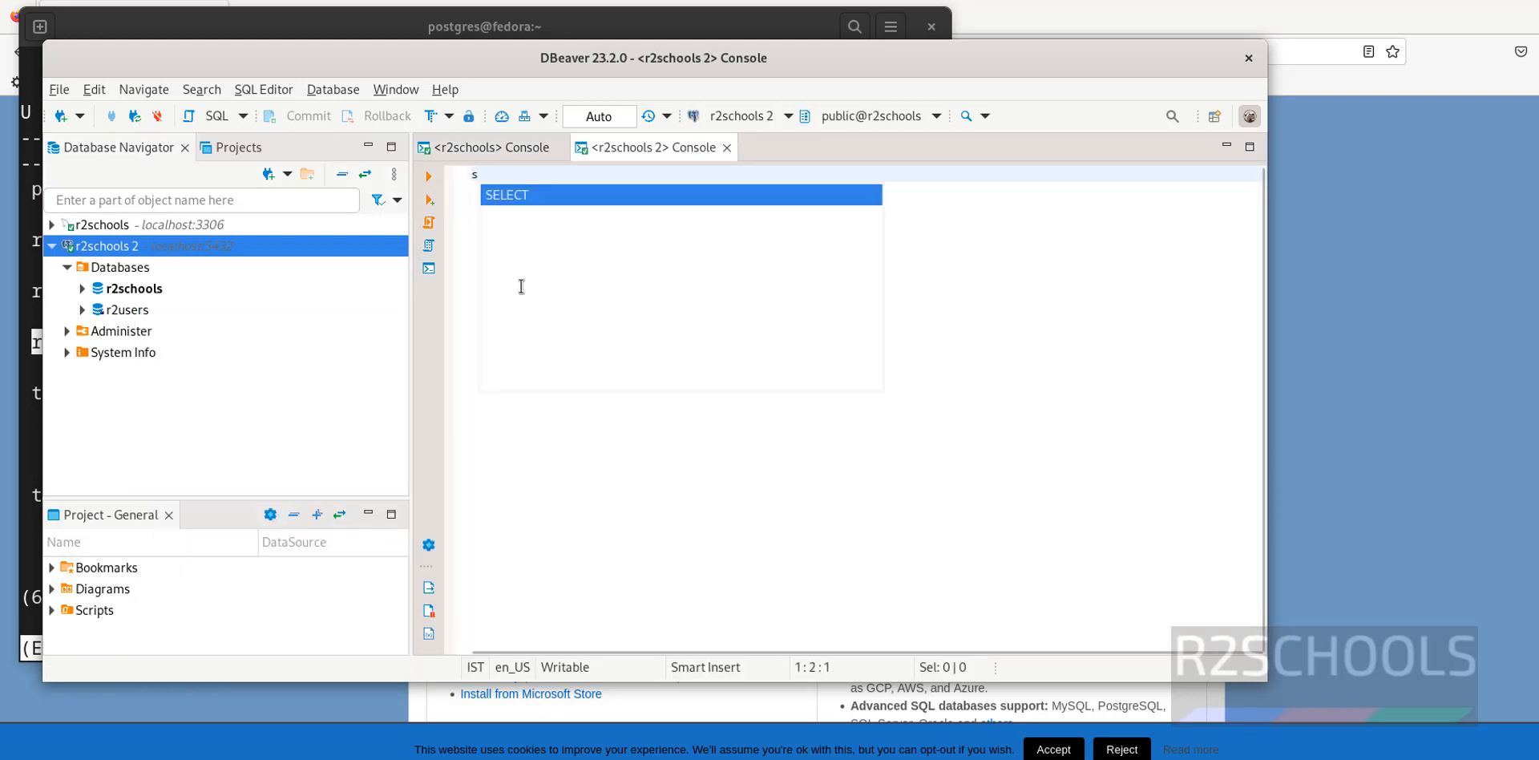
text(elect * from st)
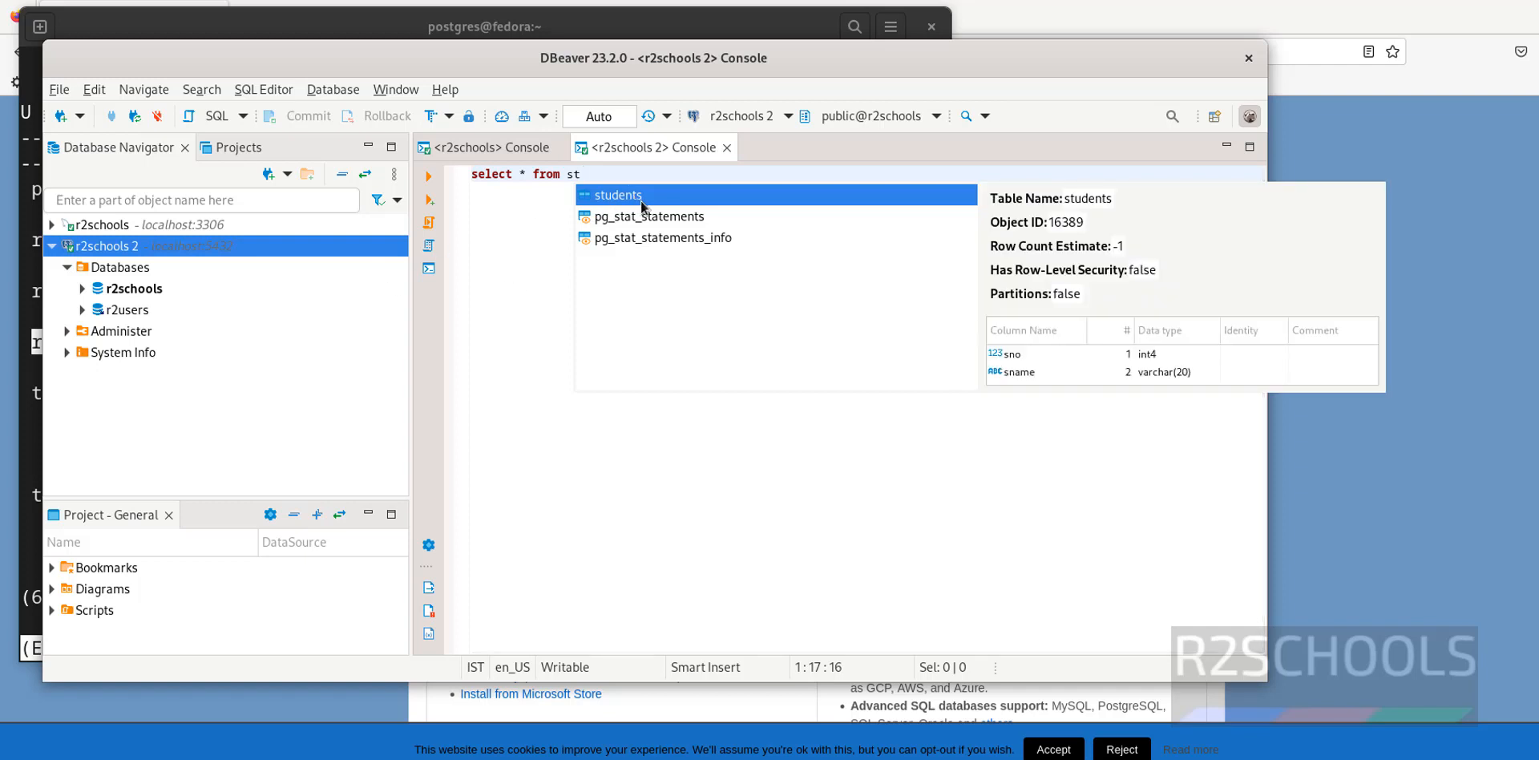
text(udents)
drag(708, 172, 462, 169)
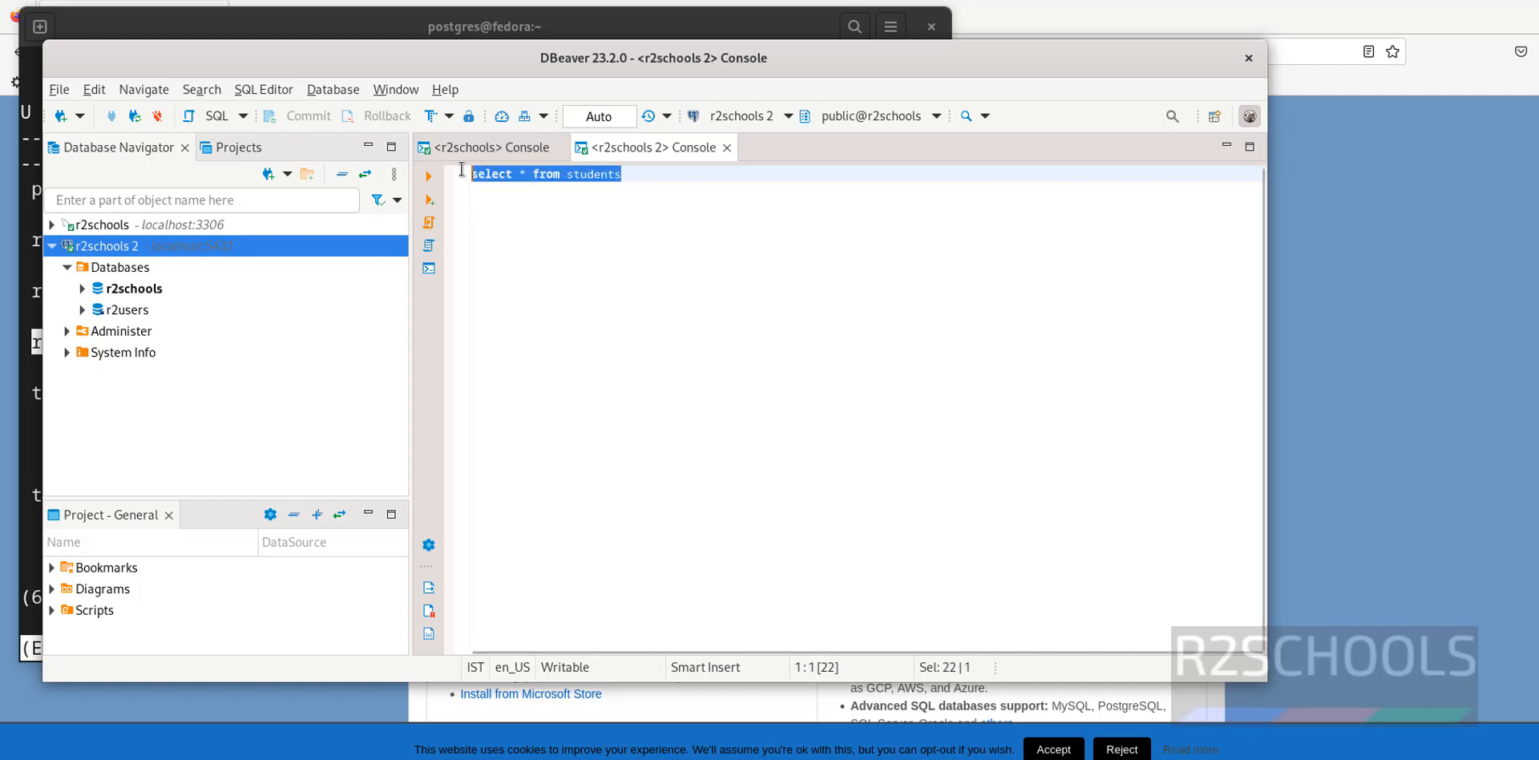
click(429, 177)
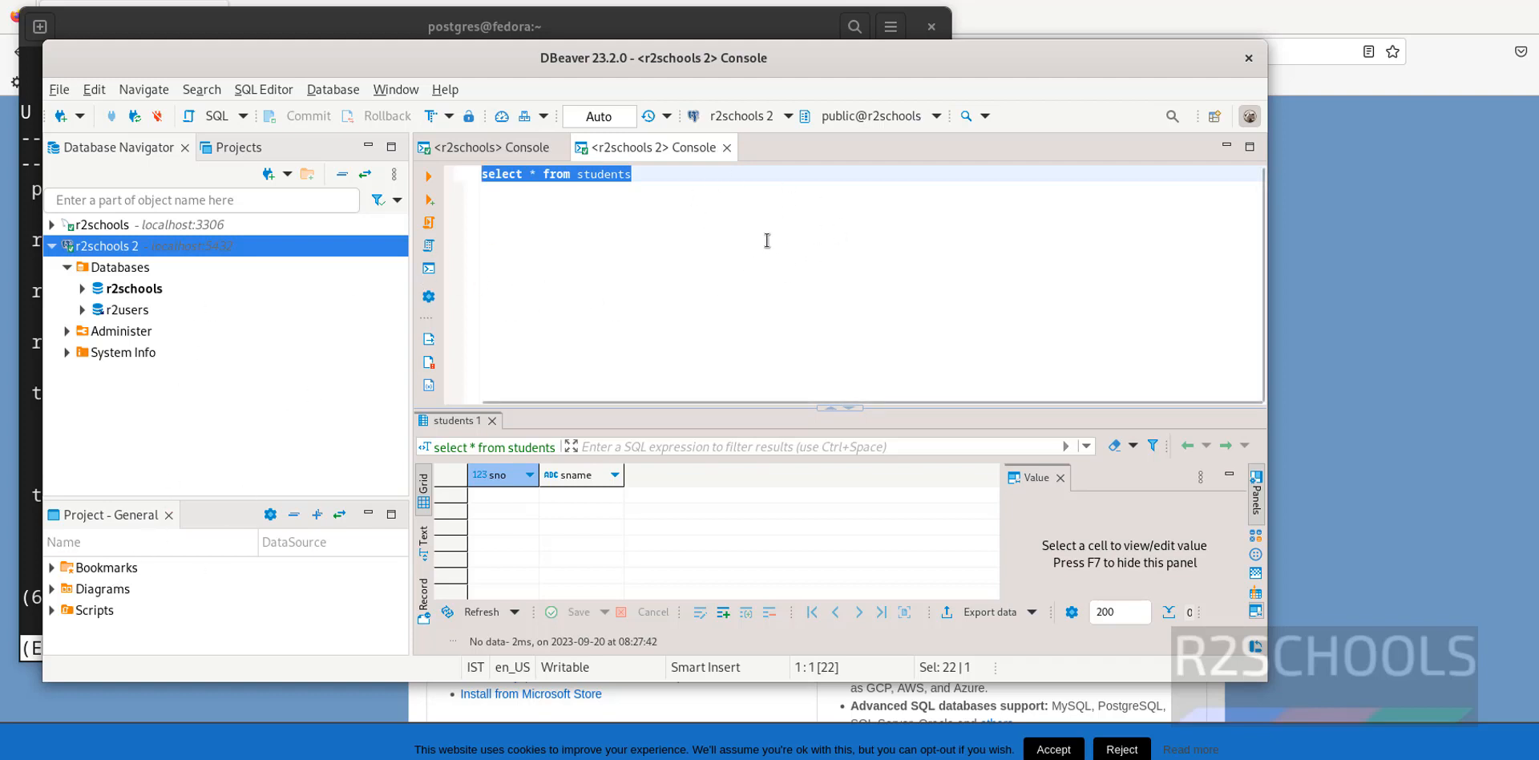
click(797, 213)
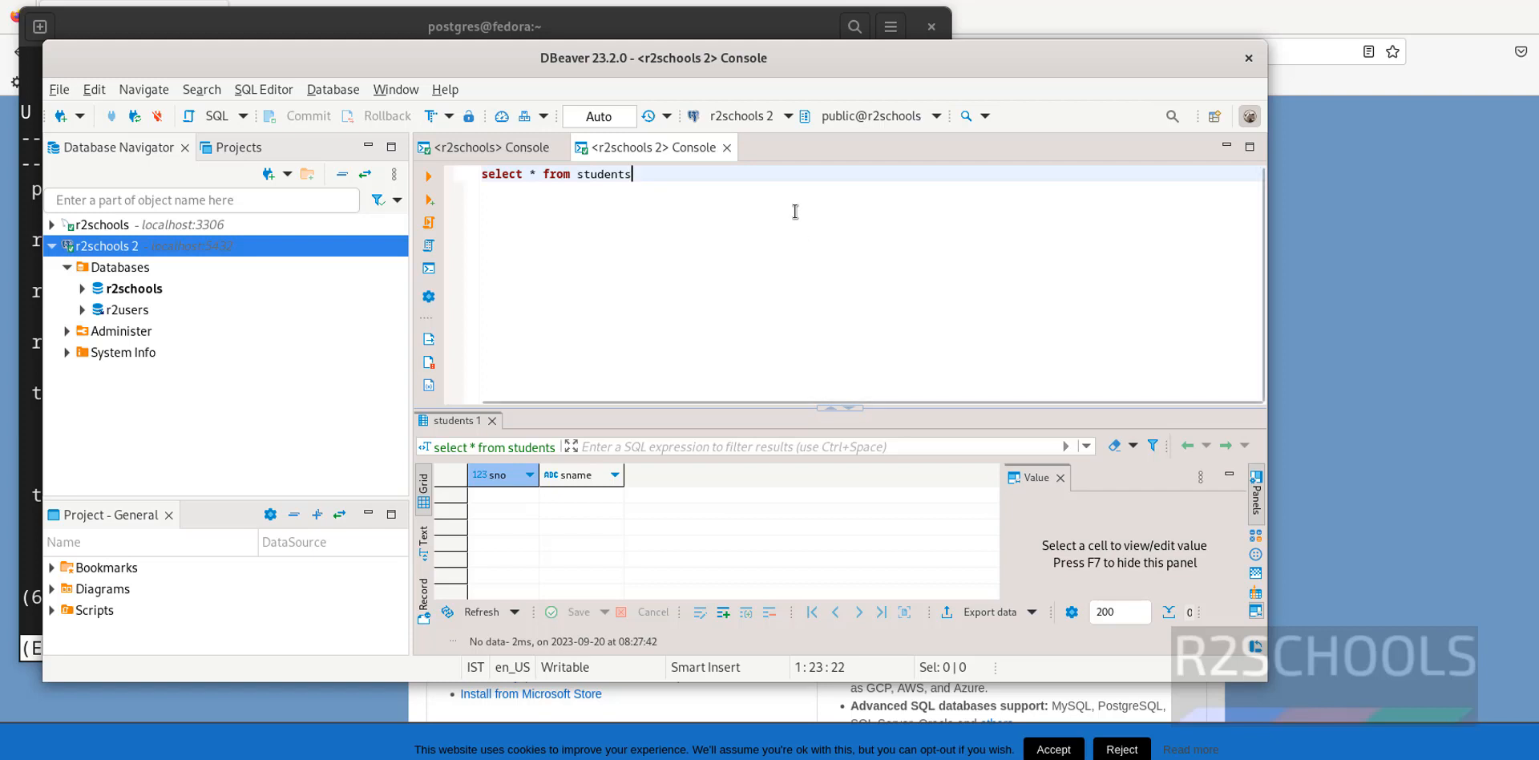